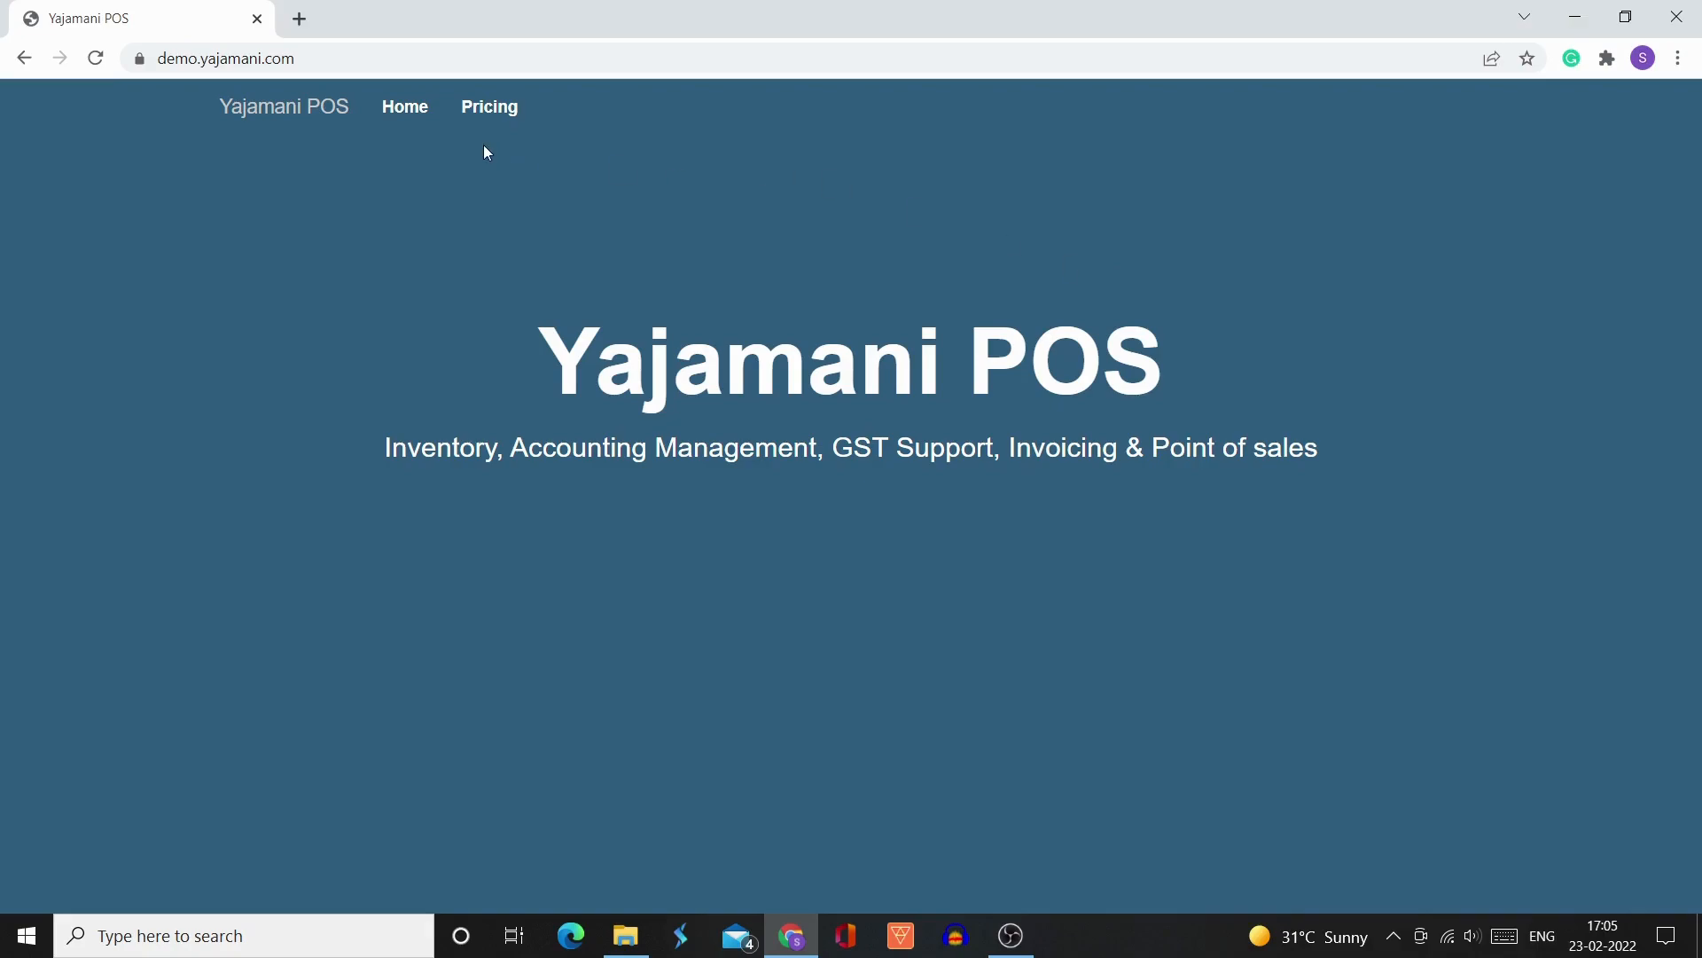
# Go to the dashboard home and open the Business Settings page
pyautogui.click(415, 127)
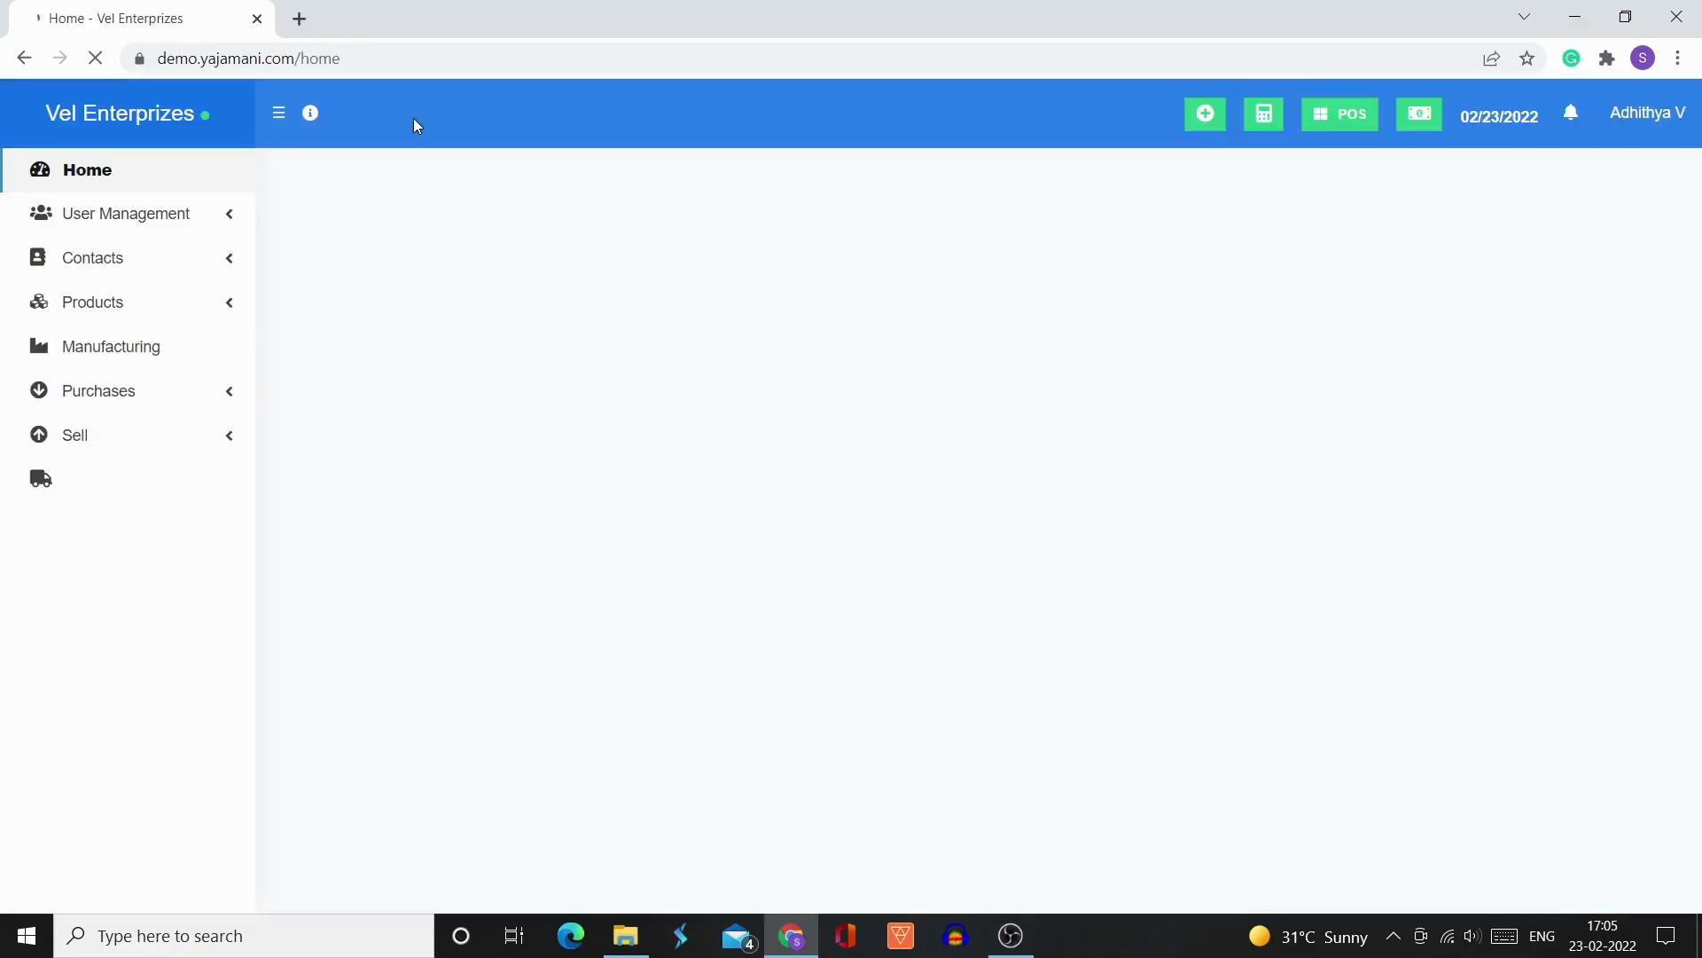
pyautogui.scroll(-1, 191, 628)
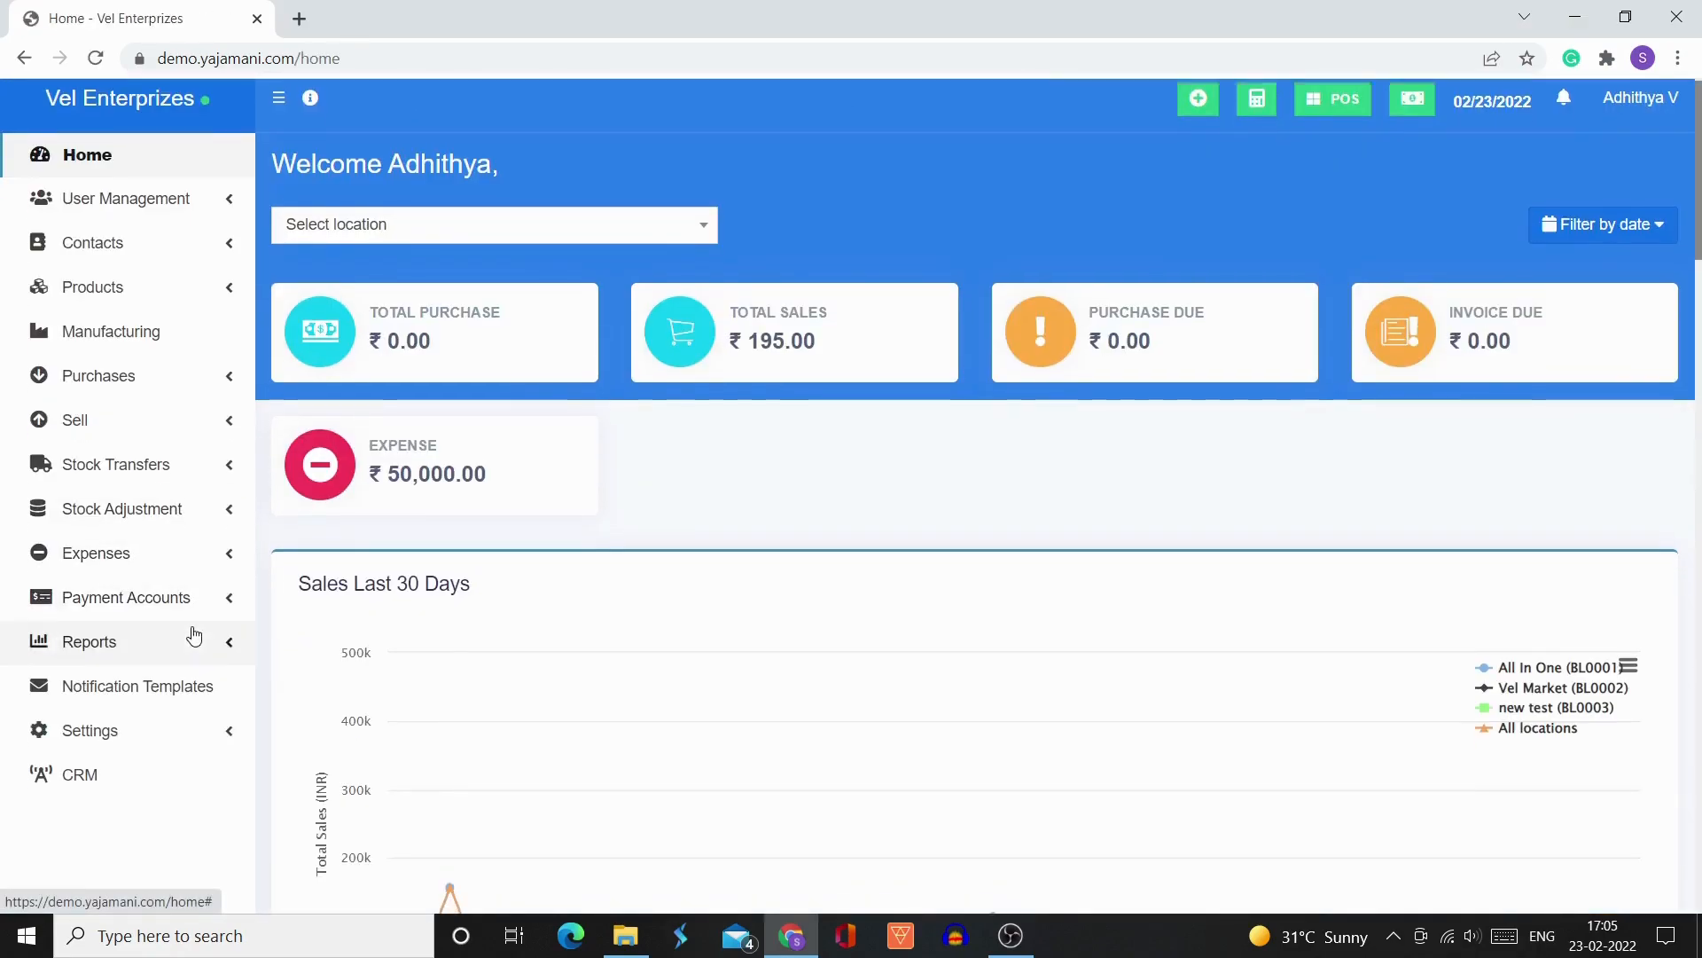
pyautogui.click(199, 602)
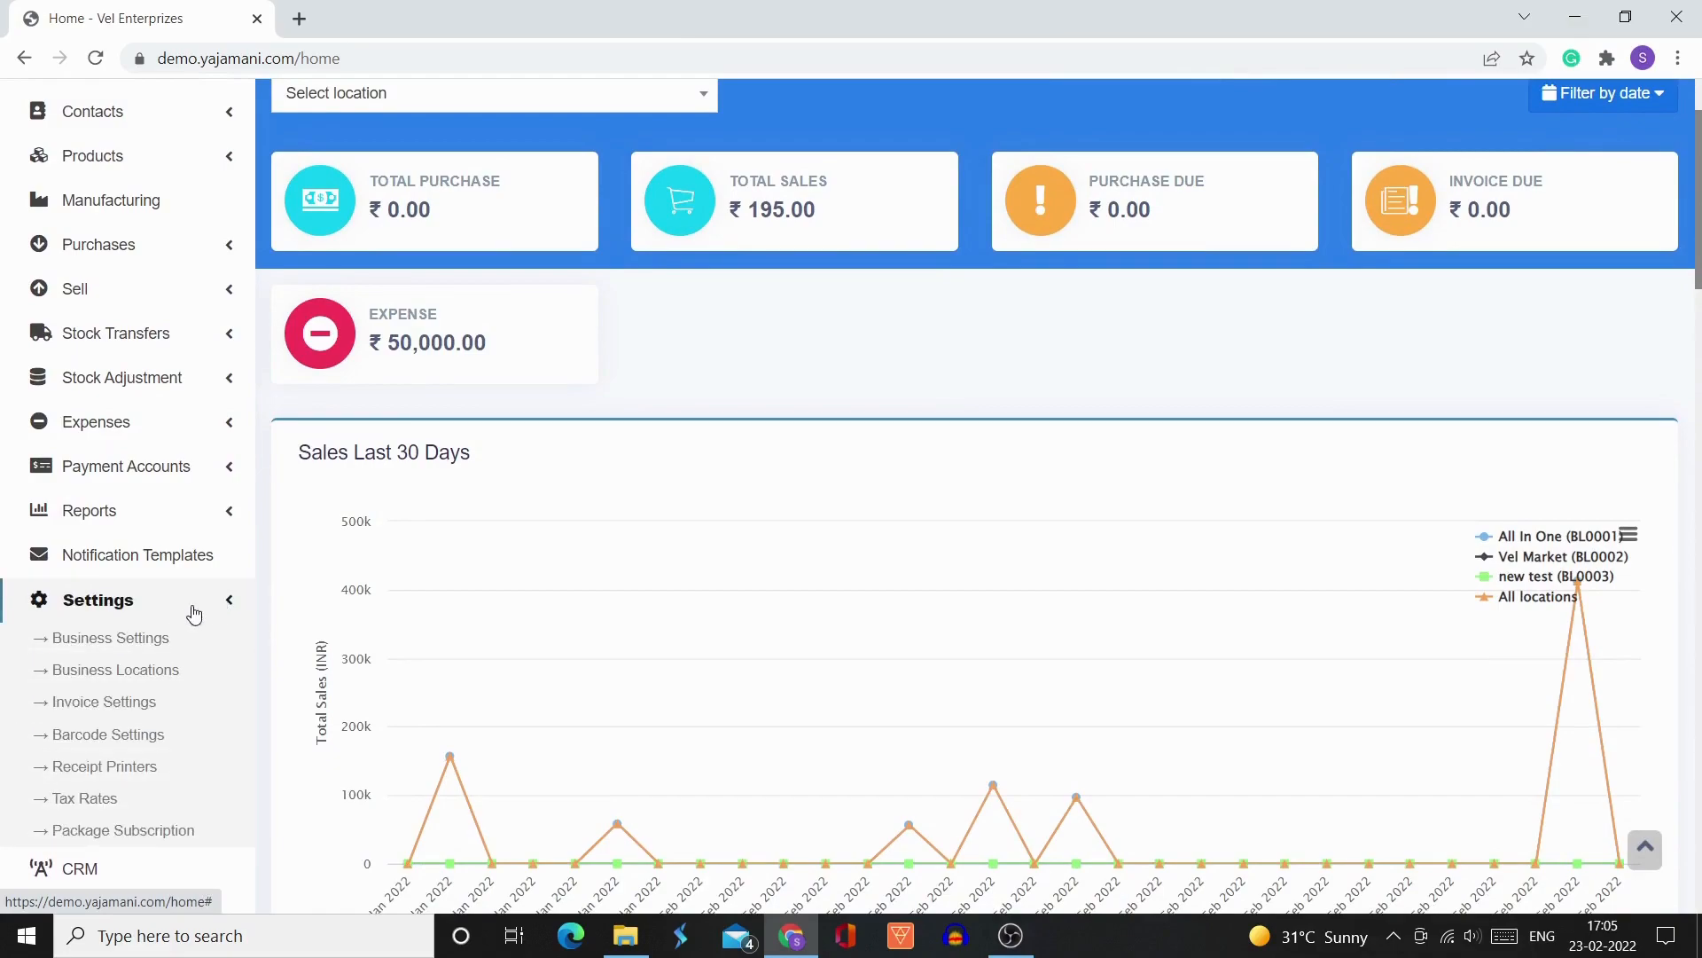
pyautogui.click(135, 646)
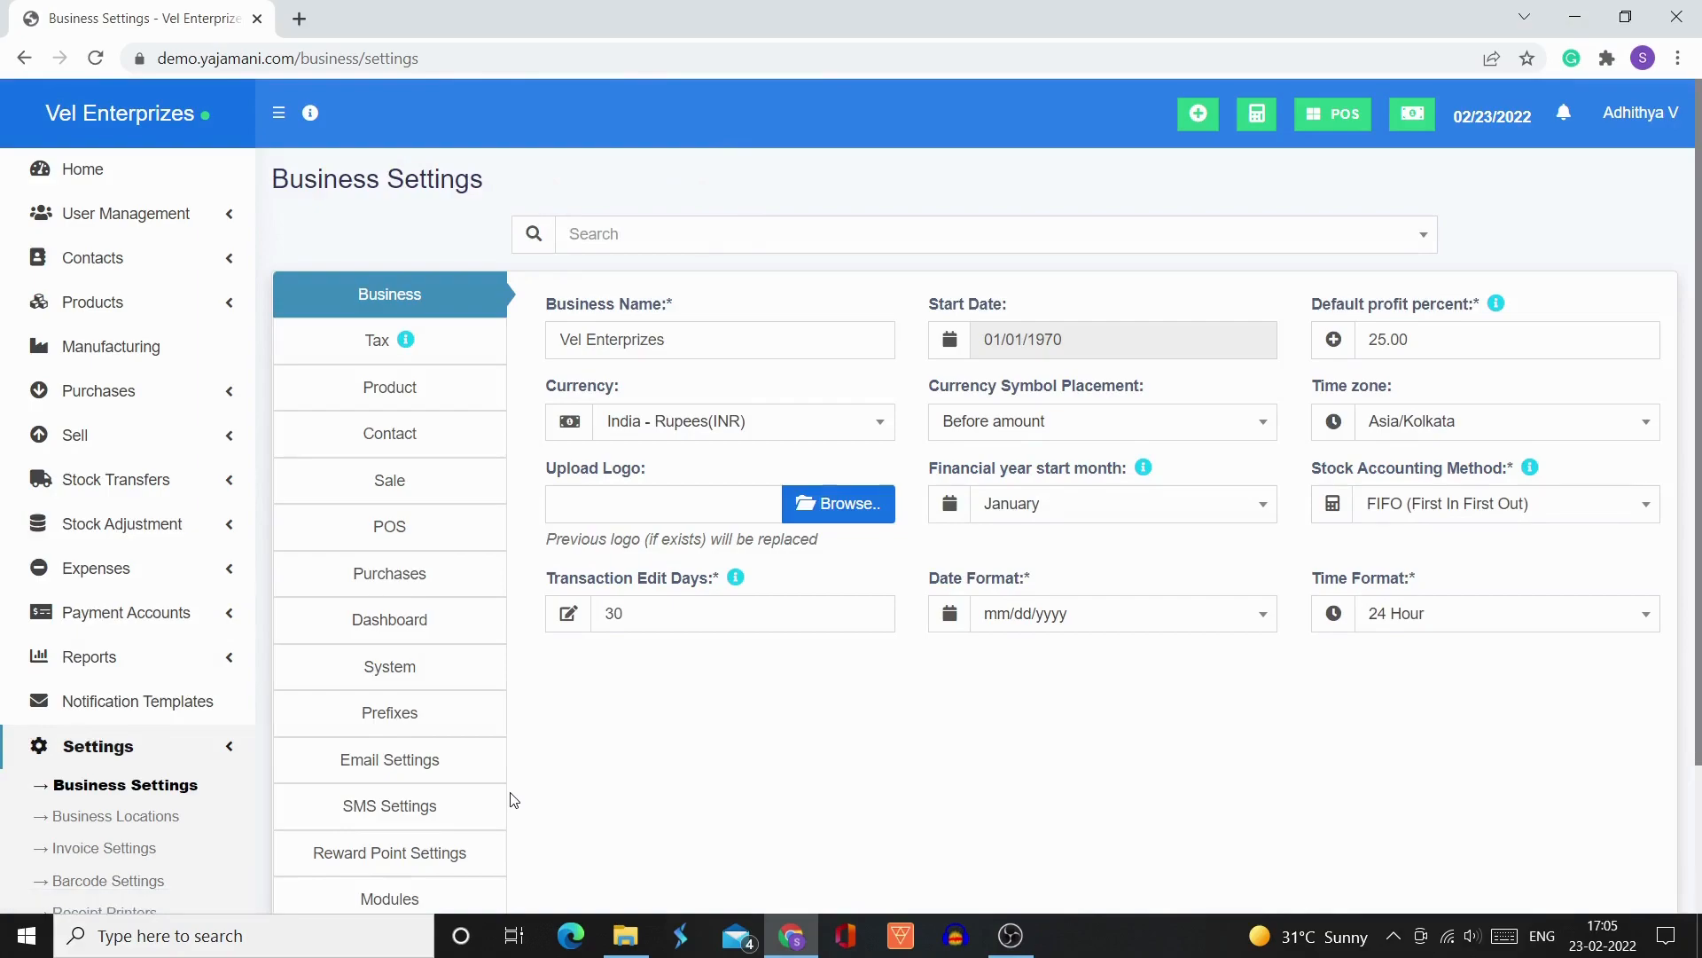
# Review the general business fields: business name, default profit percent, date and time formats, stock accounting method and financial year start month
pyautogui.scroll(-1, 514, 798)
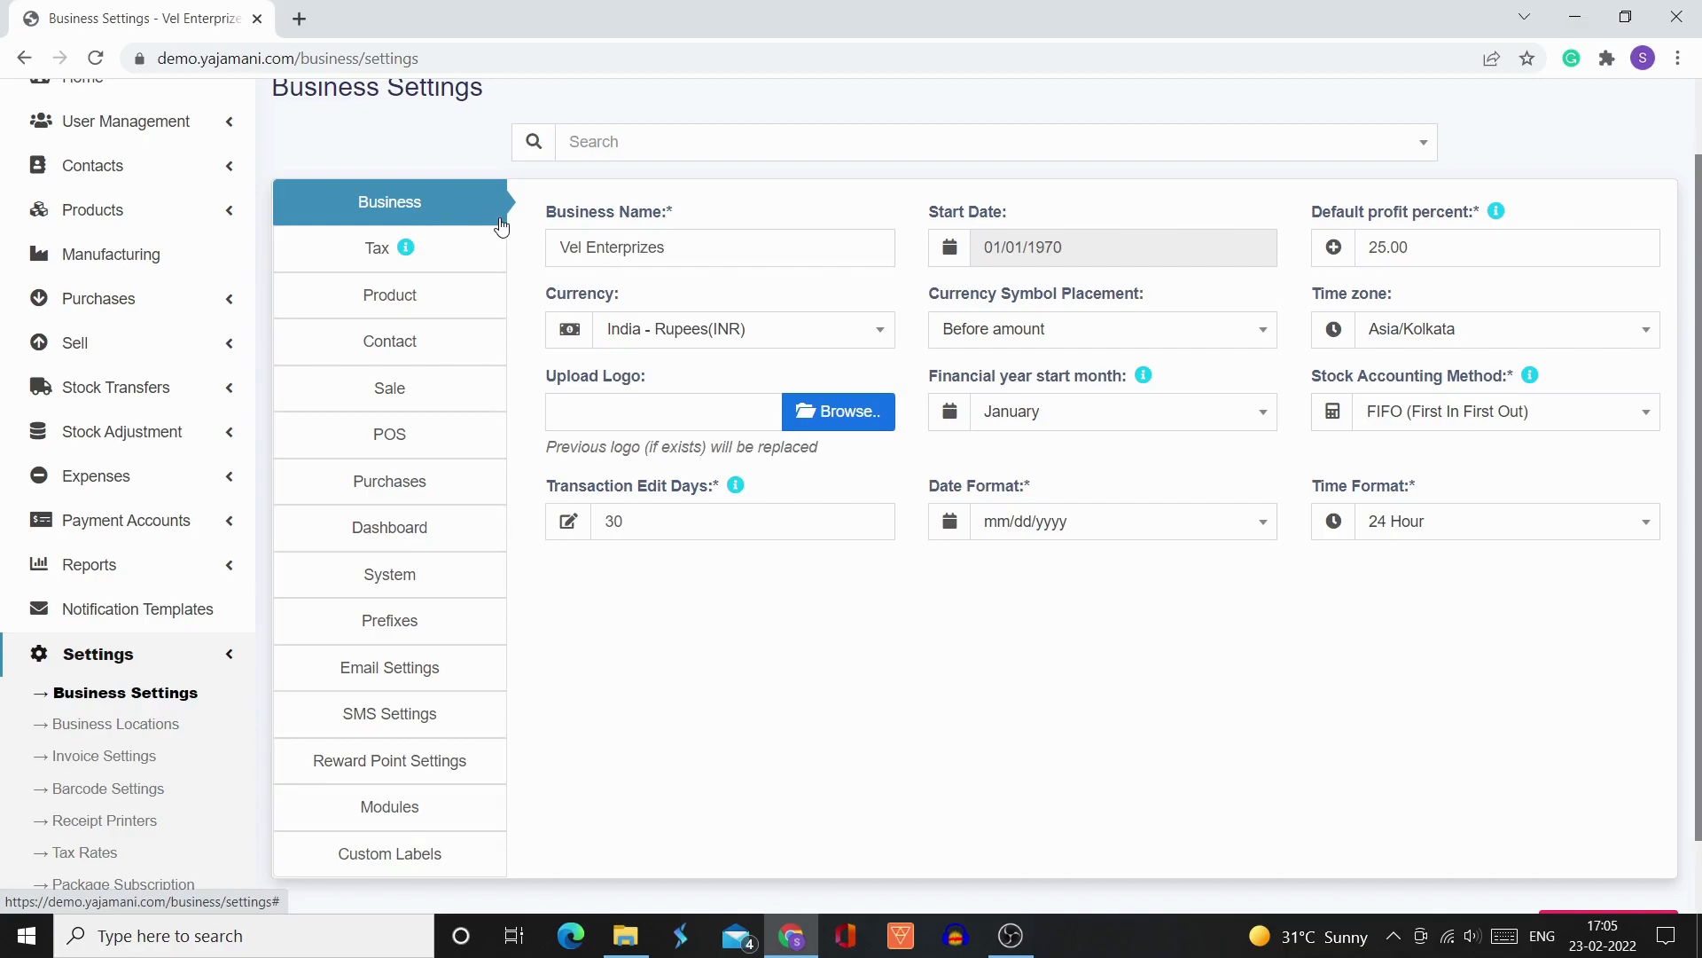
pyautogui.tripleClick(732, 255)
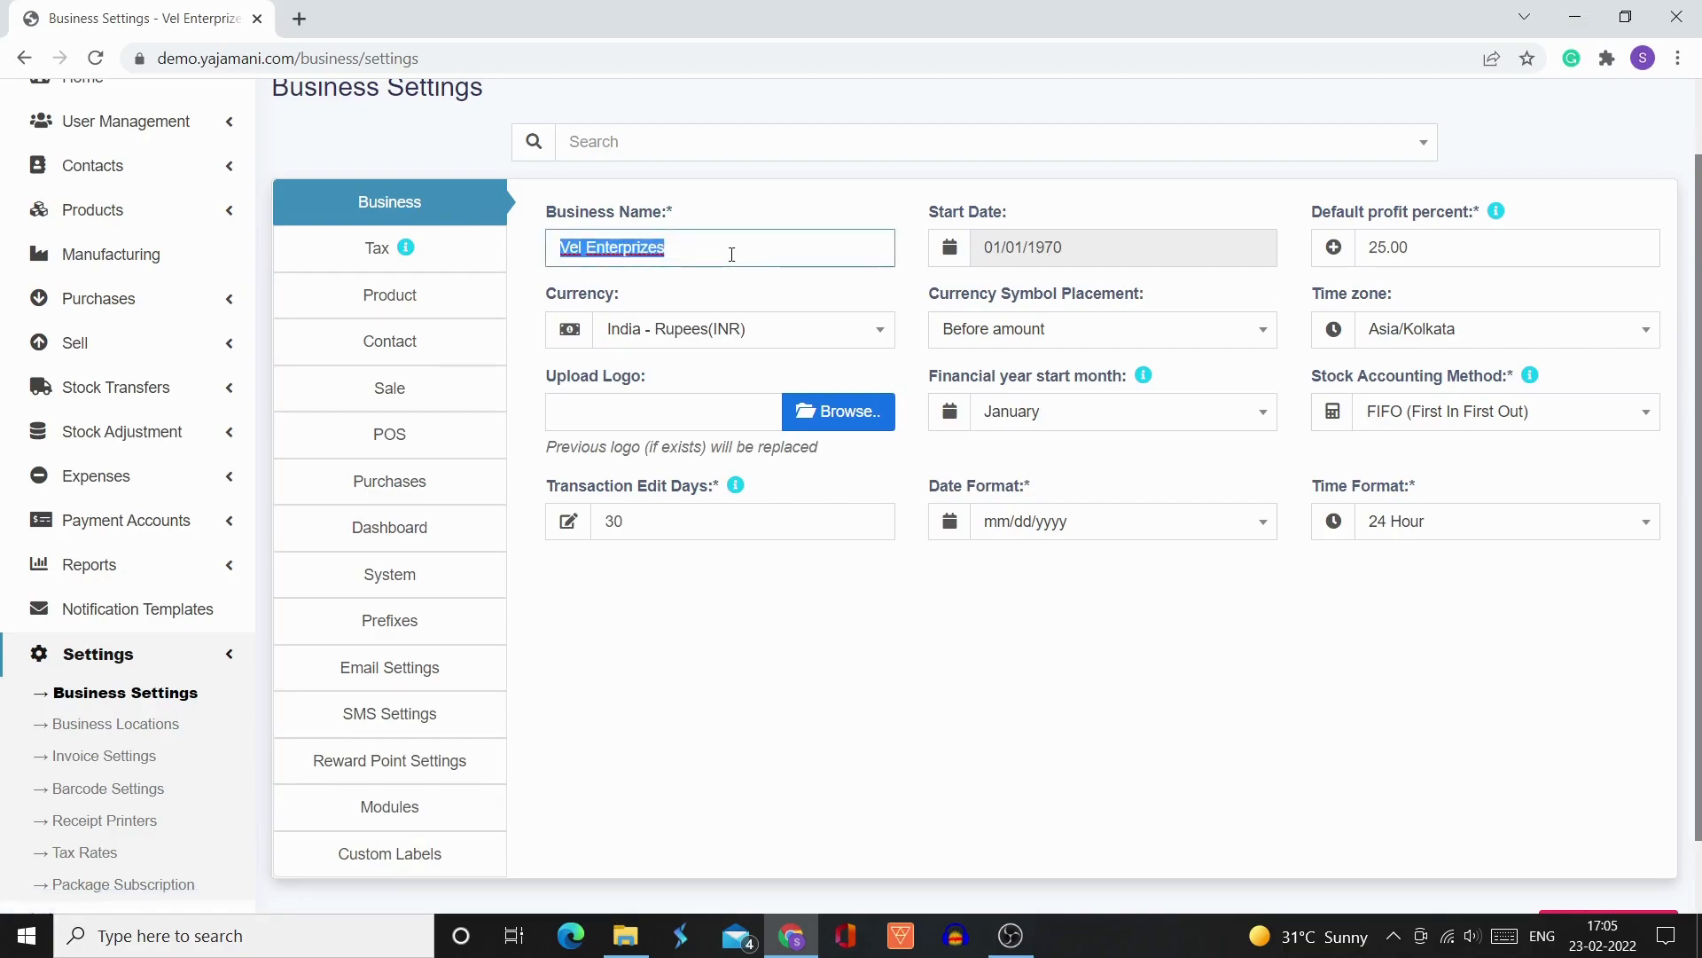
pyautogui.tripleClick(1440, 251)
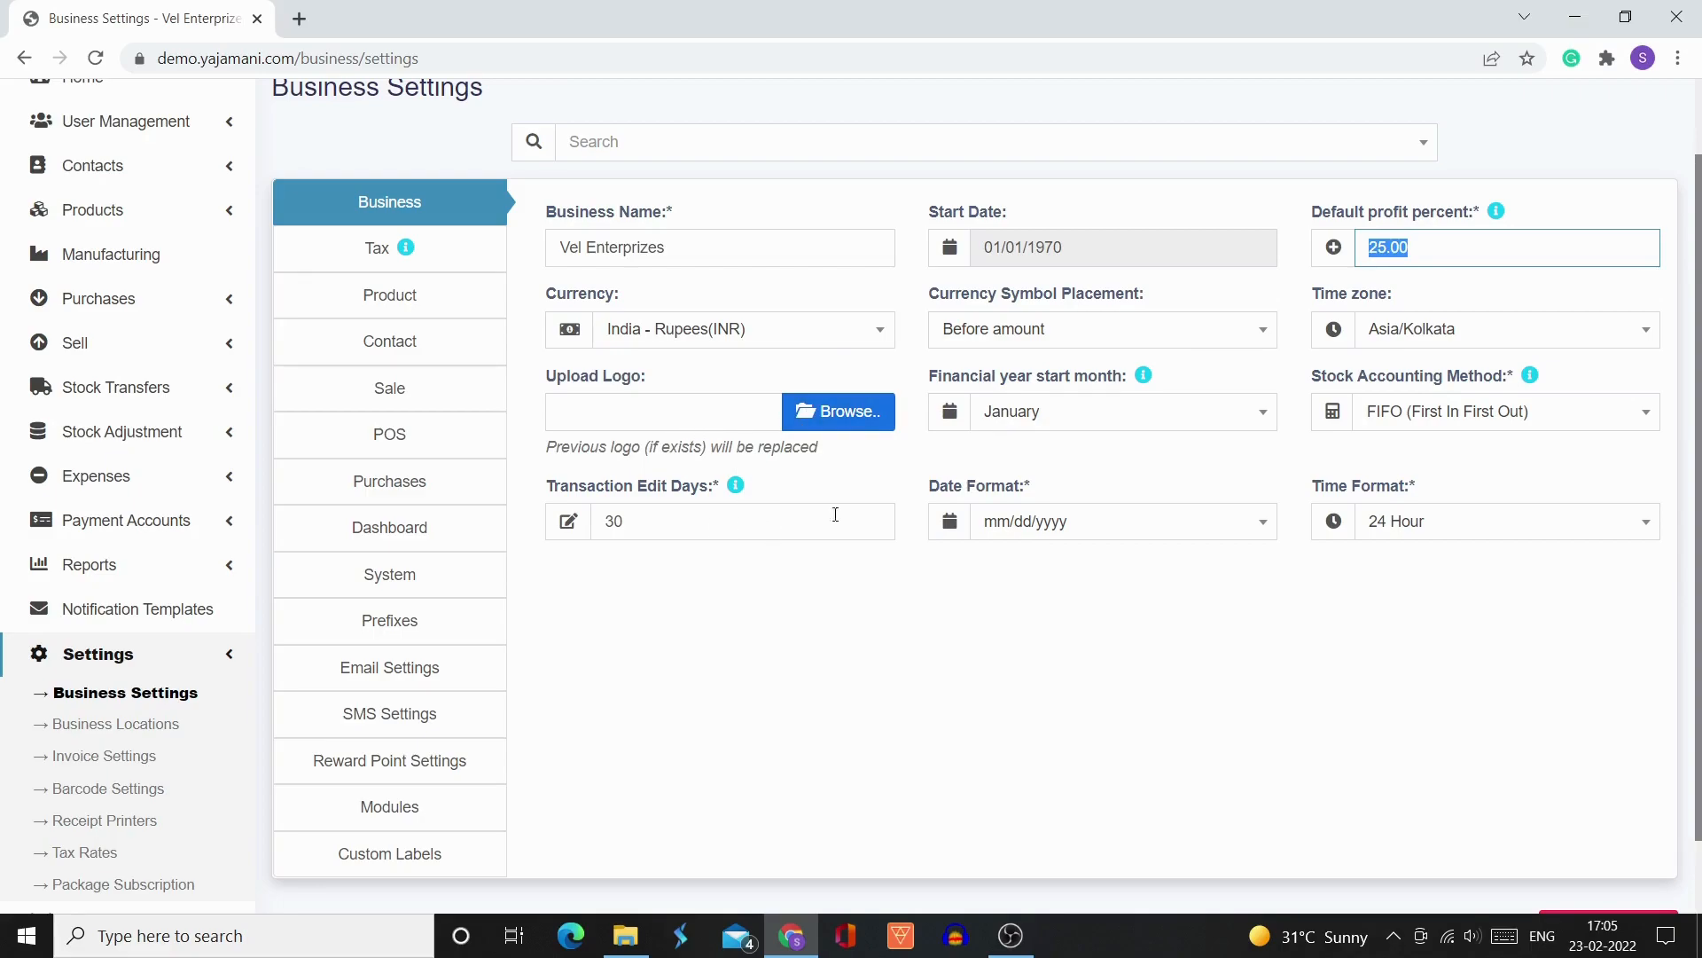
pyautogui.click(1068, 530)
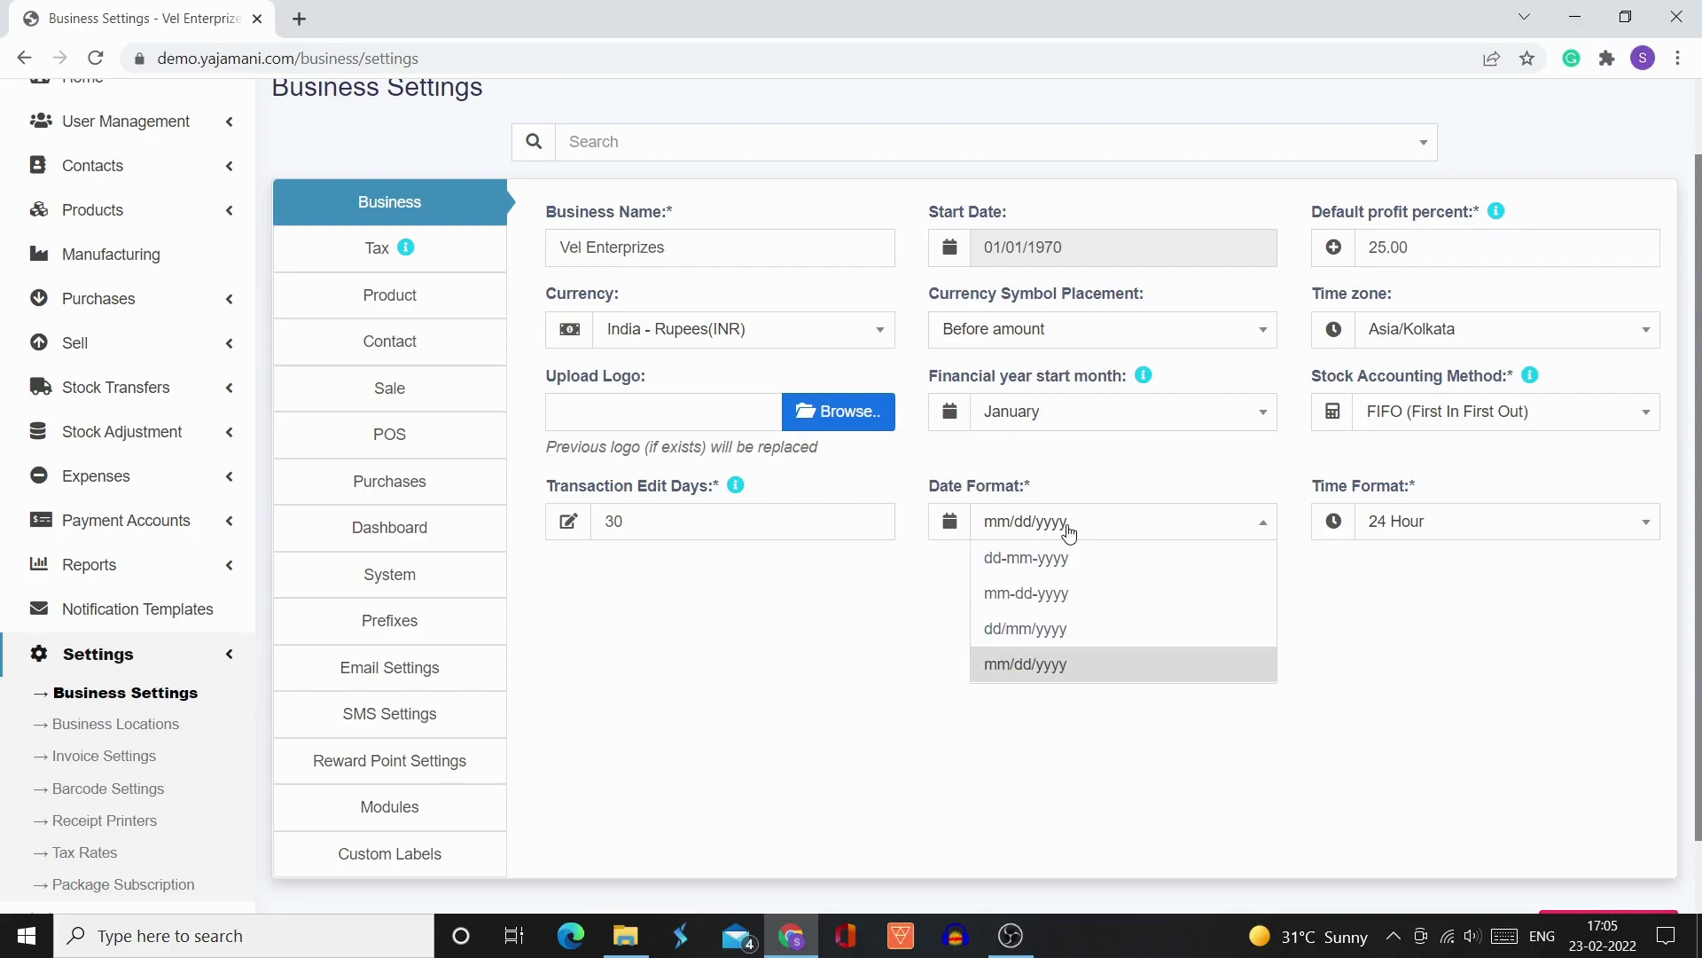
pyautogui.click(1069, 531)
pyautogui.click(1419, 532)
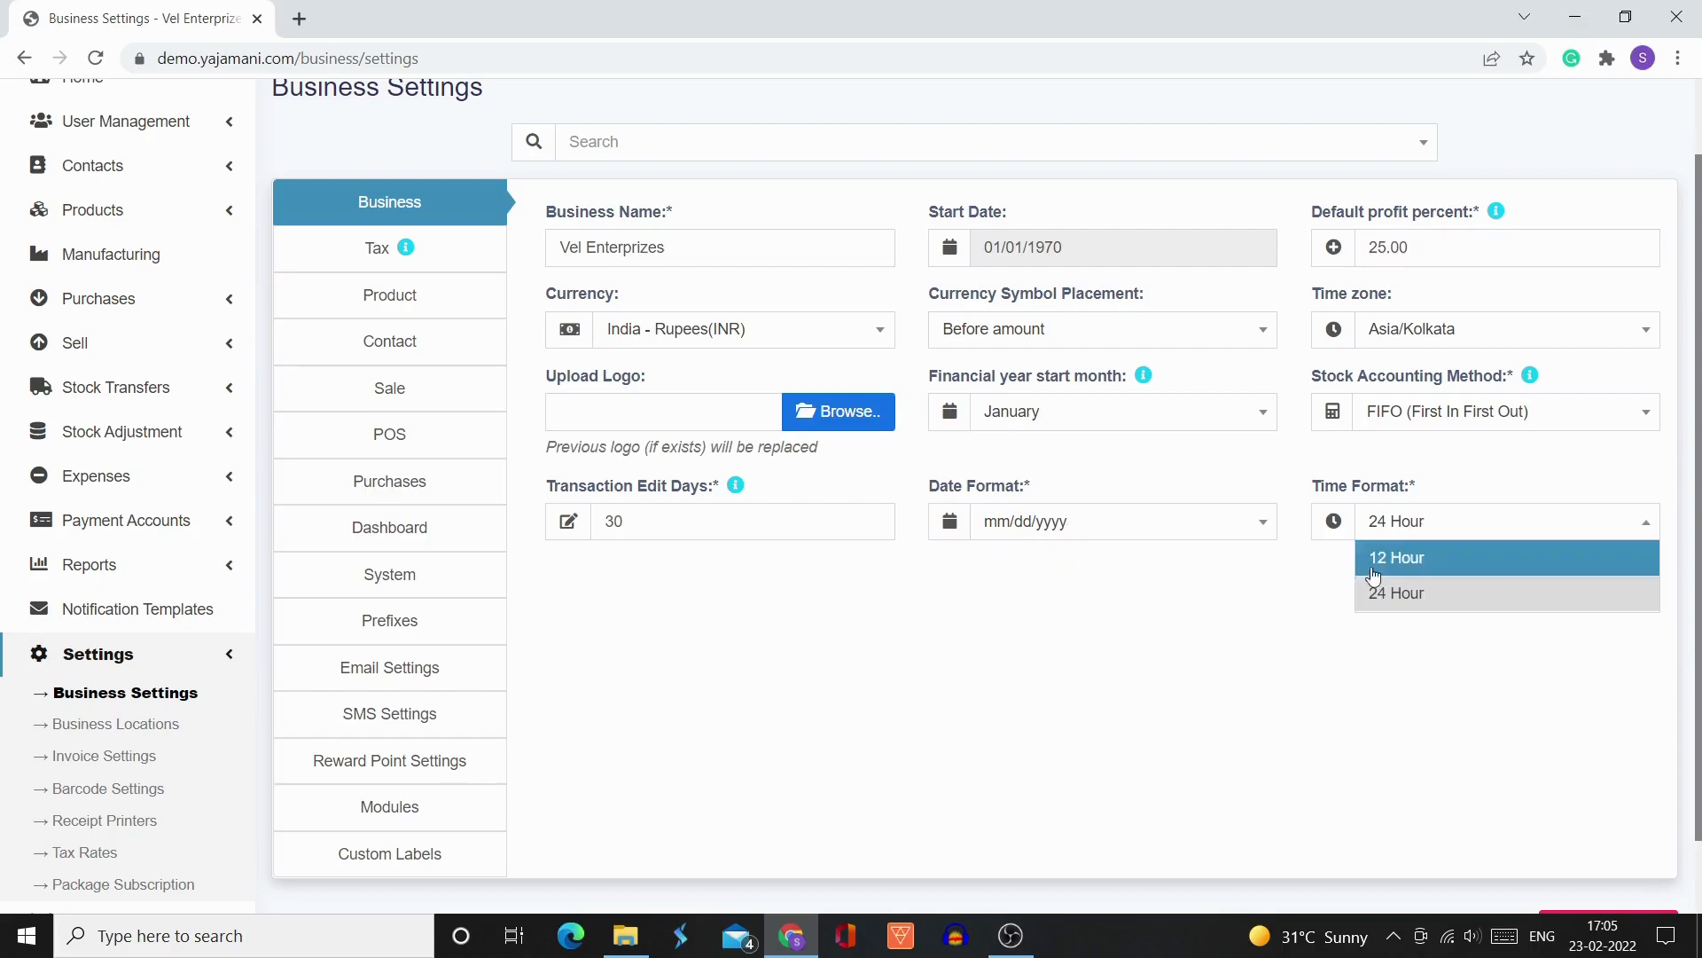
pyautogui.click(1336, 605)
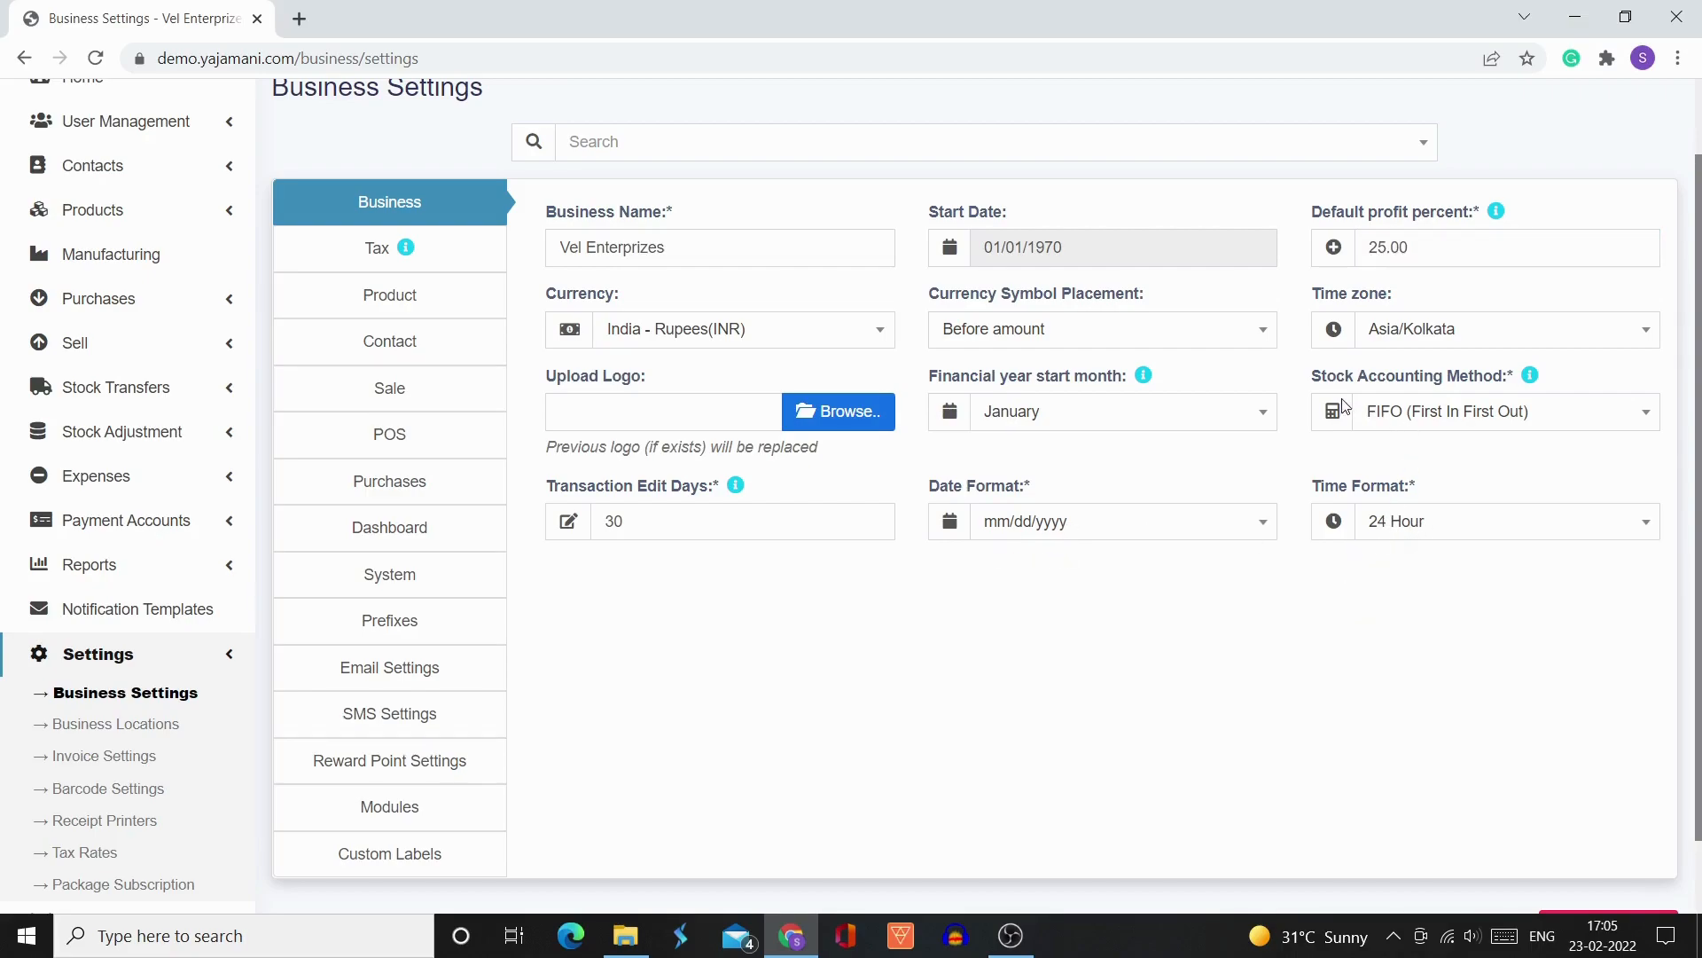
pyautogui.click(1496, 411)
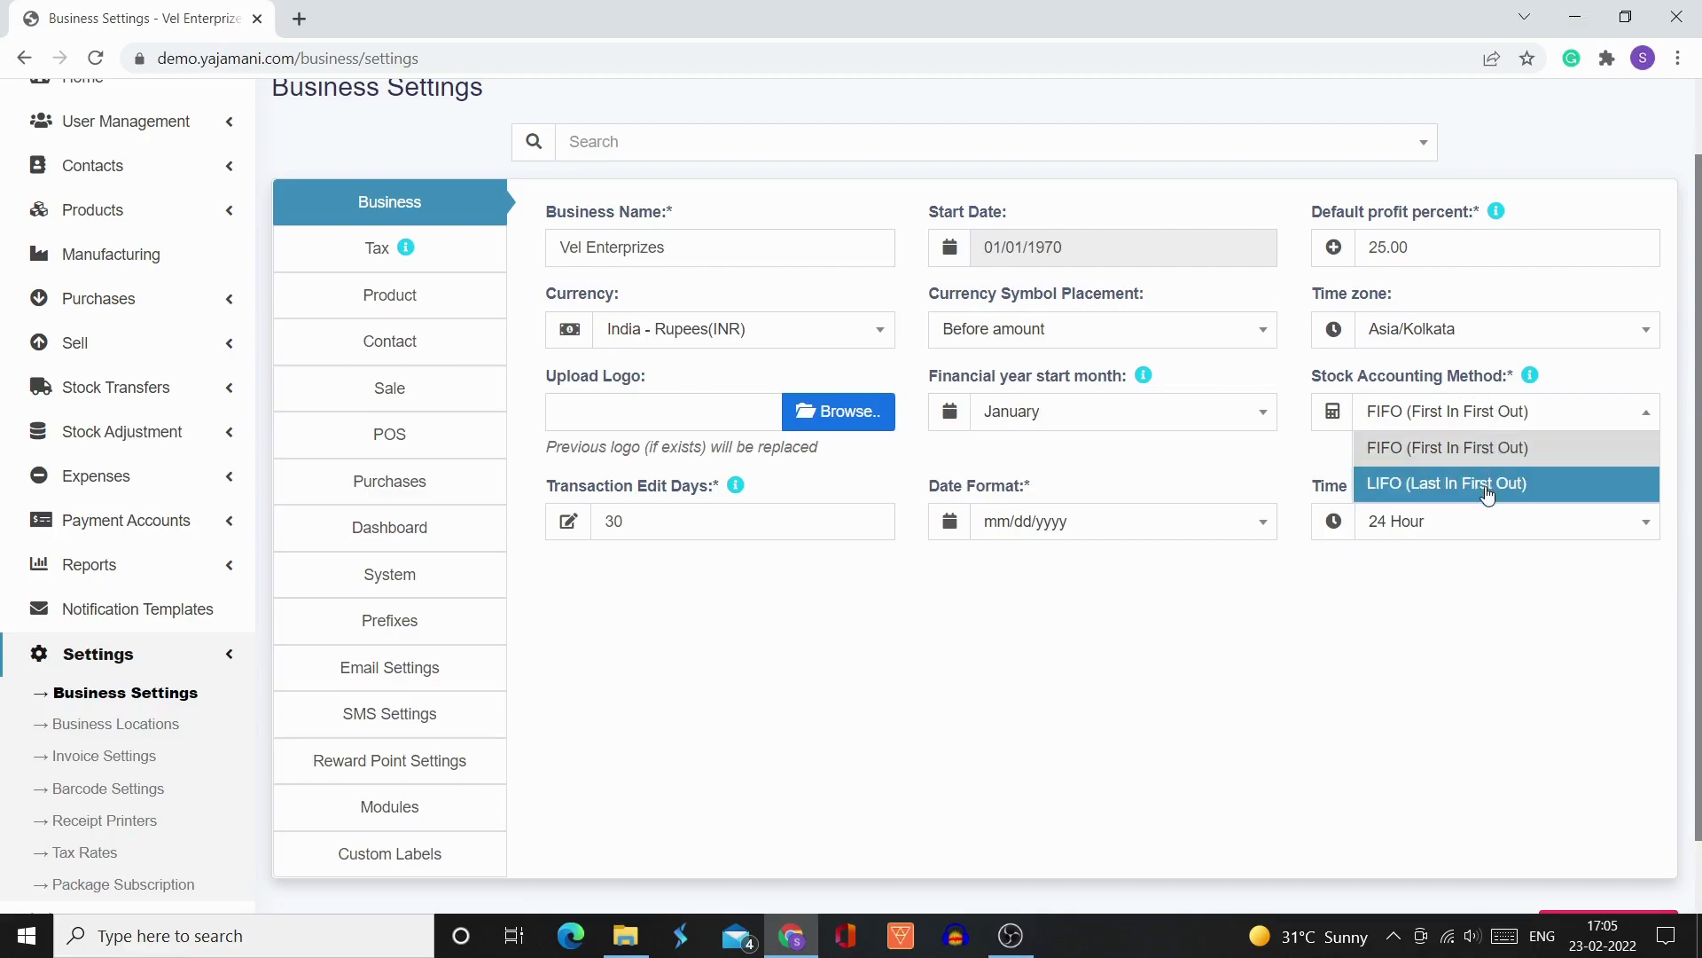
pyautogui.click(1476, 615)
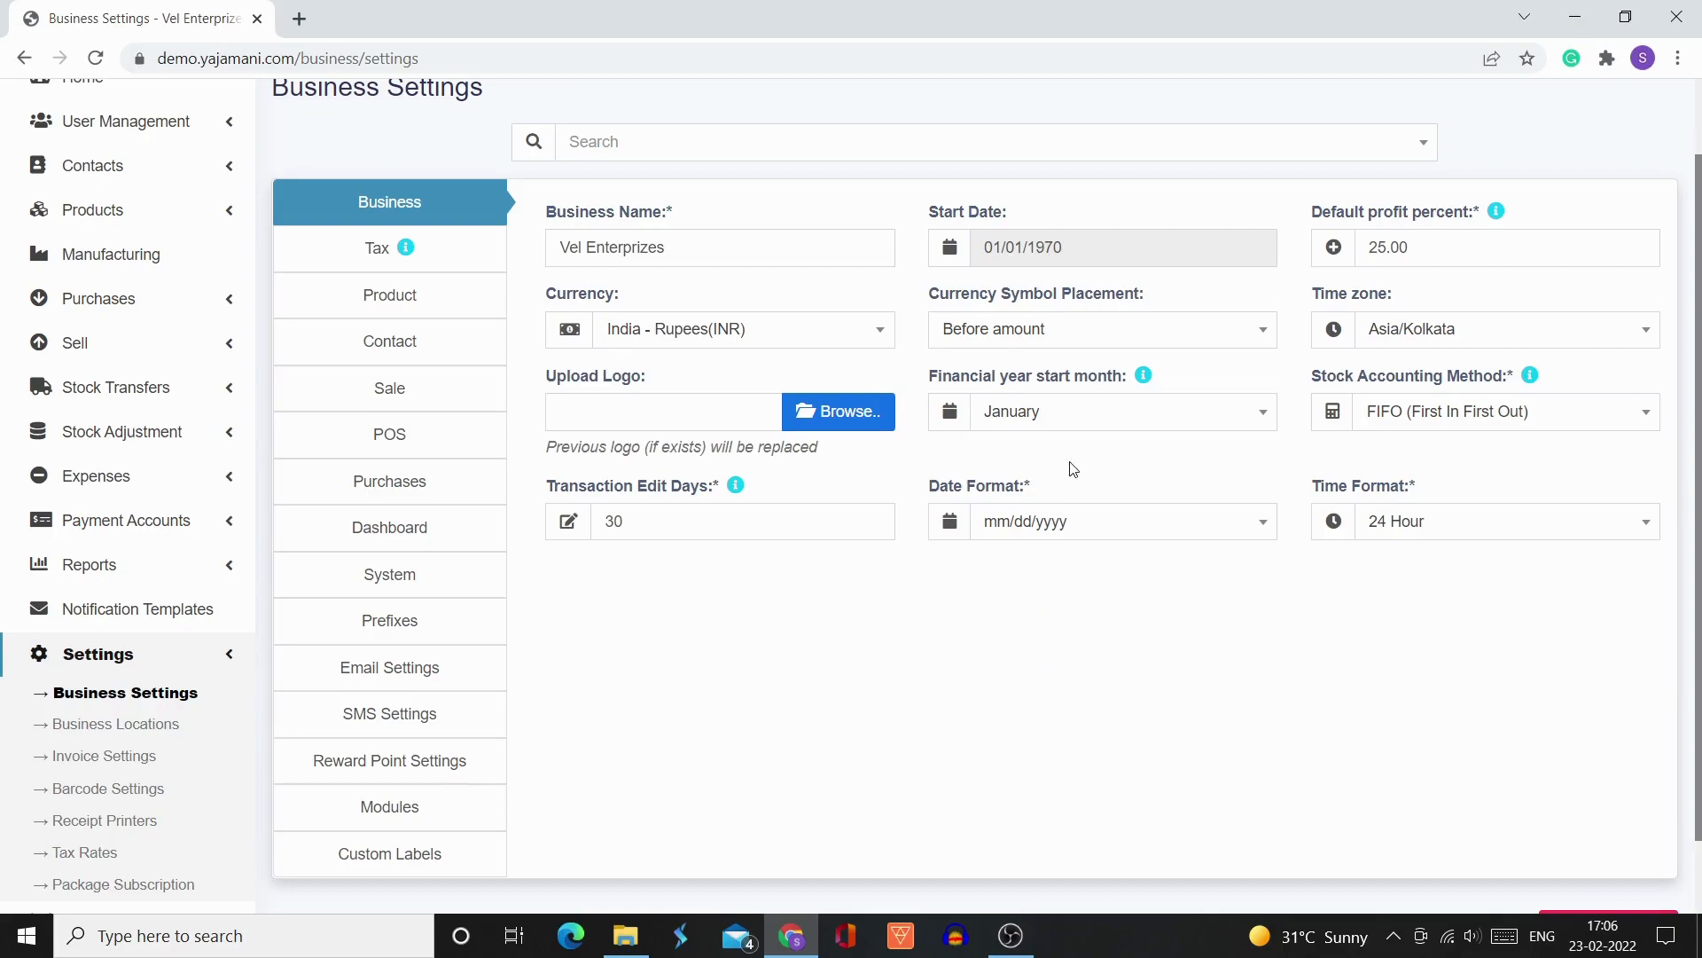
pyautogui.moveTo(1144, 377)
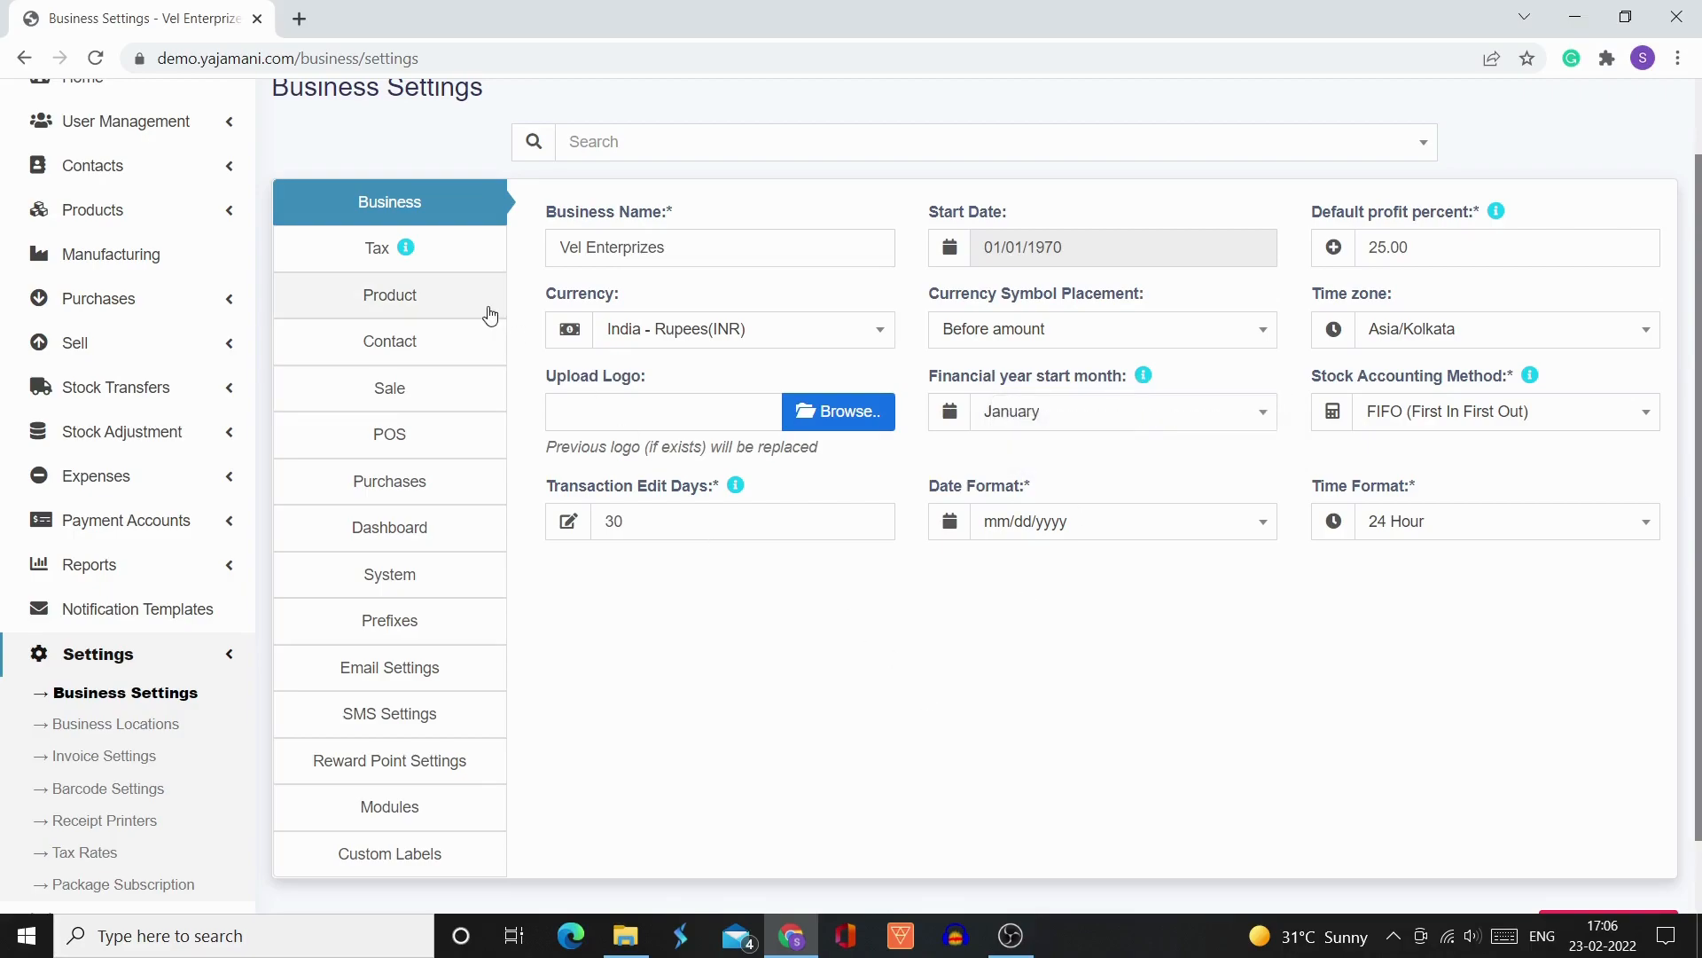
# Review the Tax settings and the Product settings, including the SKU prefix and the sub-units option
pyautogui.click(441, 256)
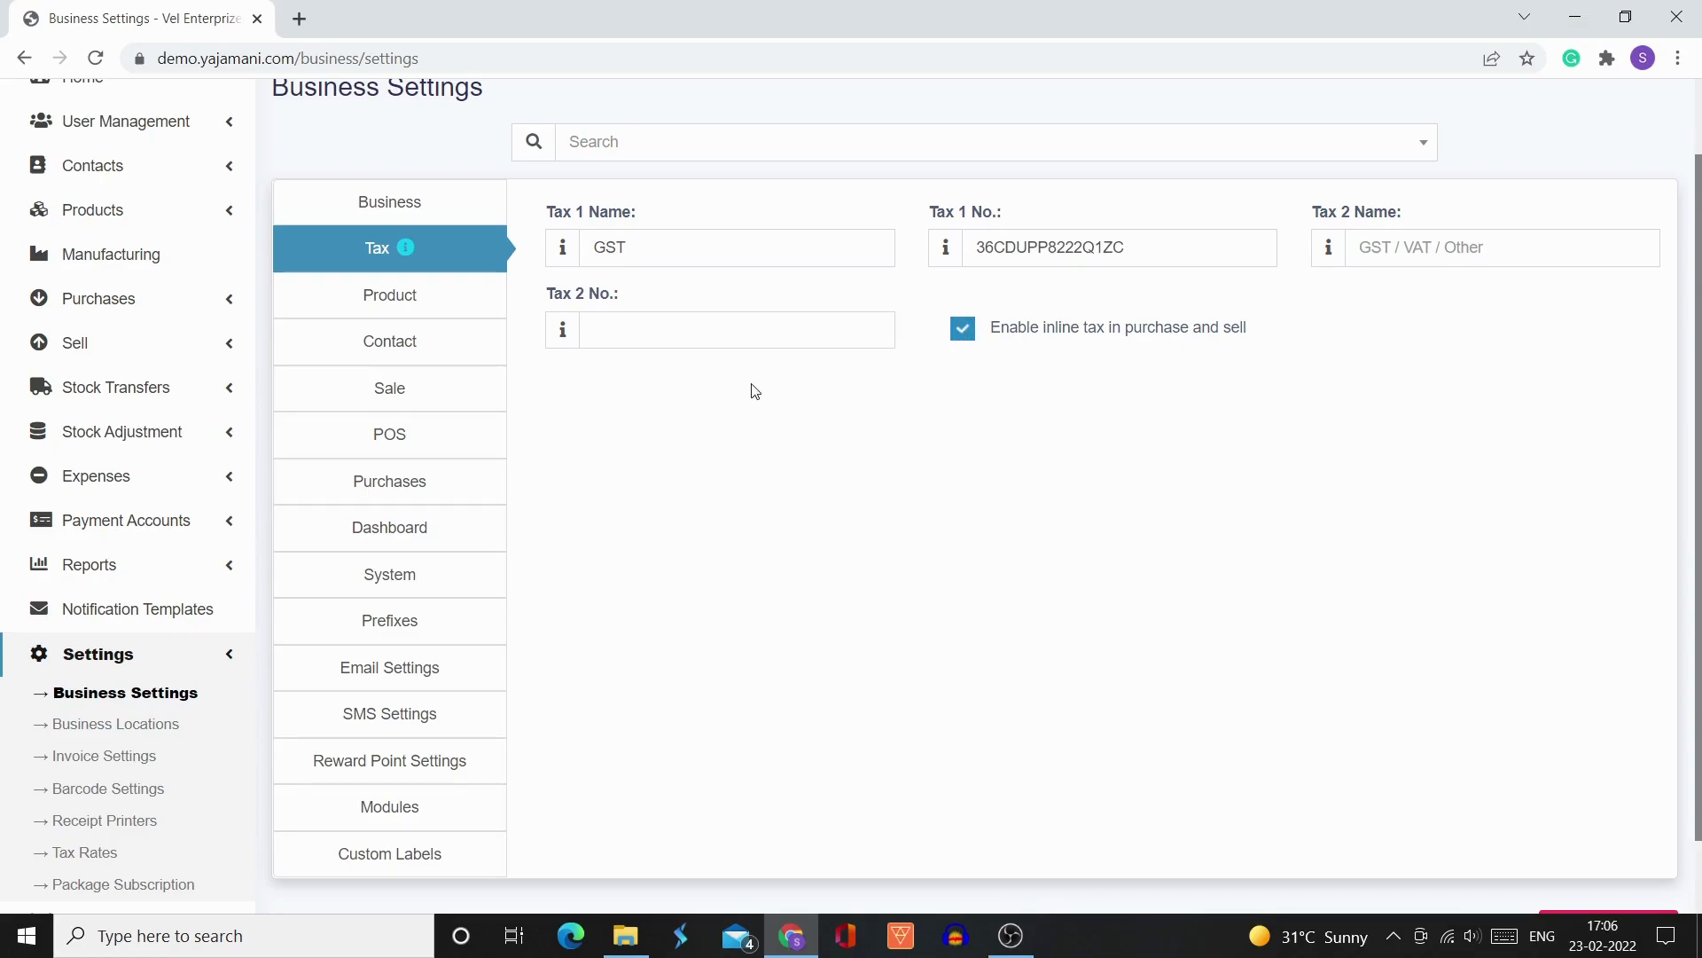
pyautogui.click(452, 315)
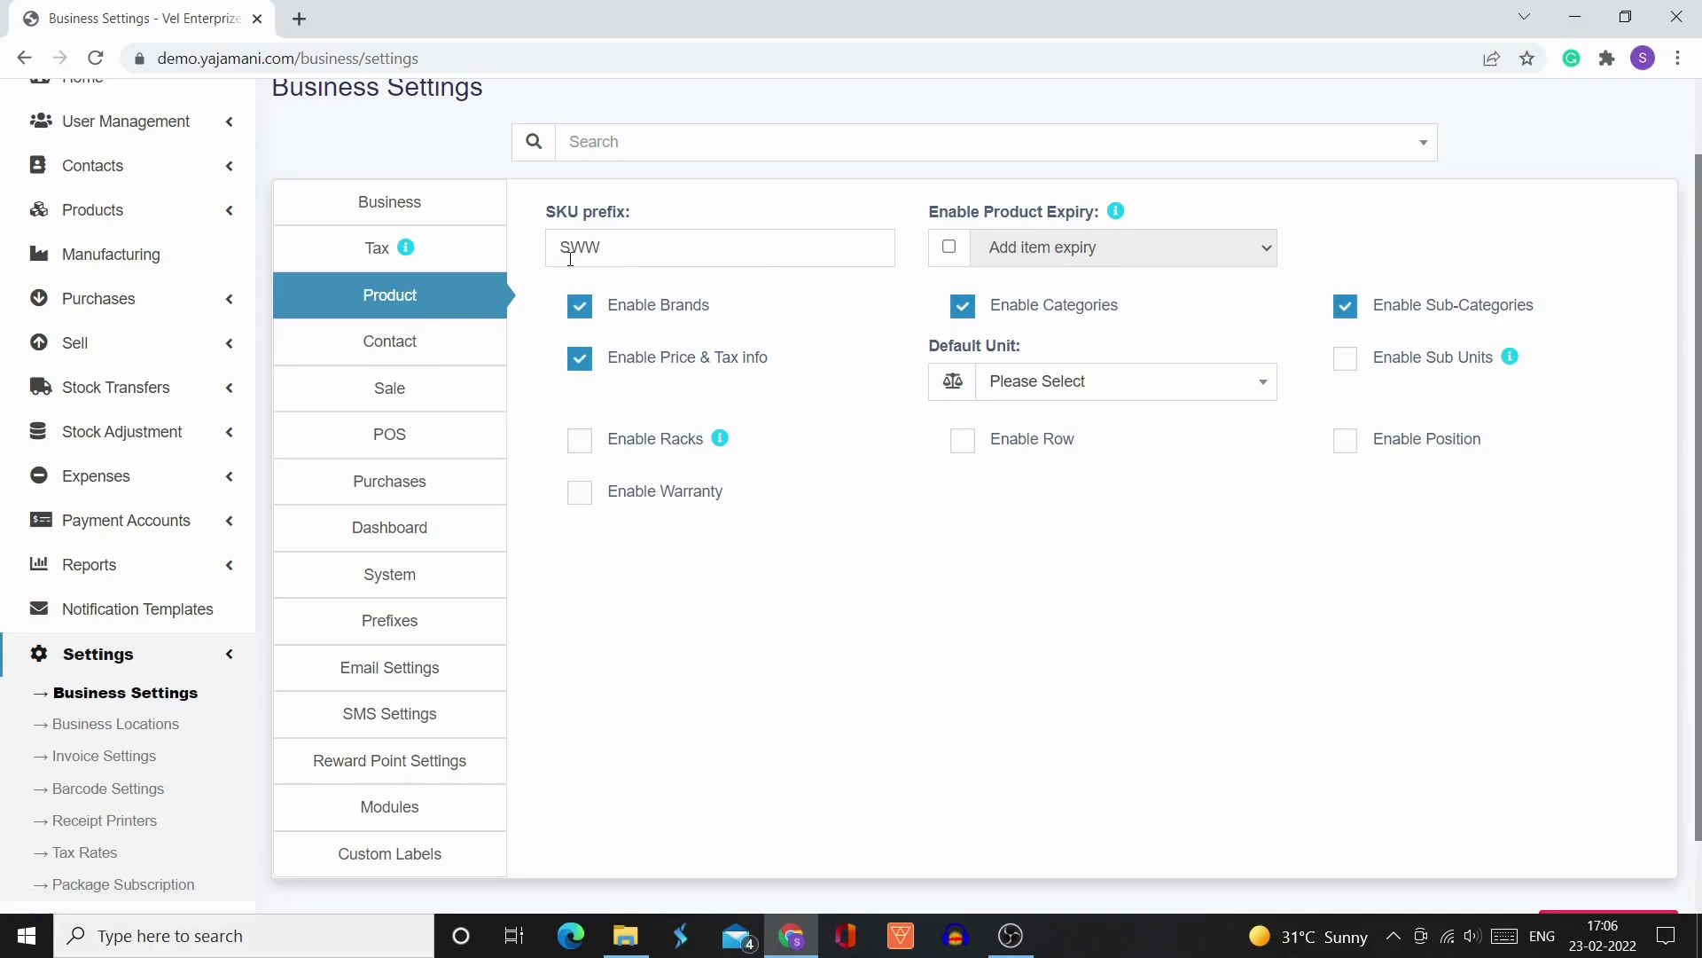
pyautogui.doubleClick(616, 256)
pyautogui.click(865, 325)
pyautogui.scroll(-1, 749, 417)
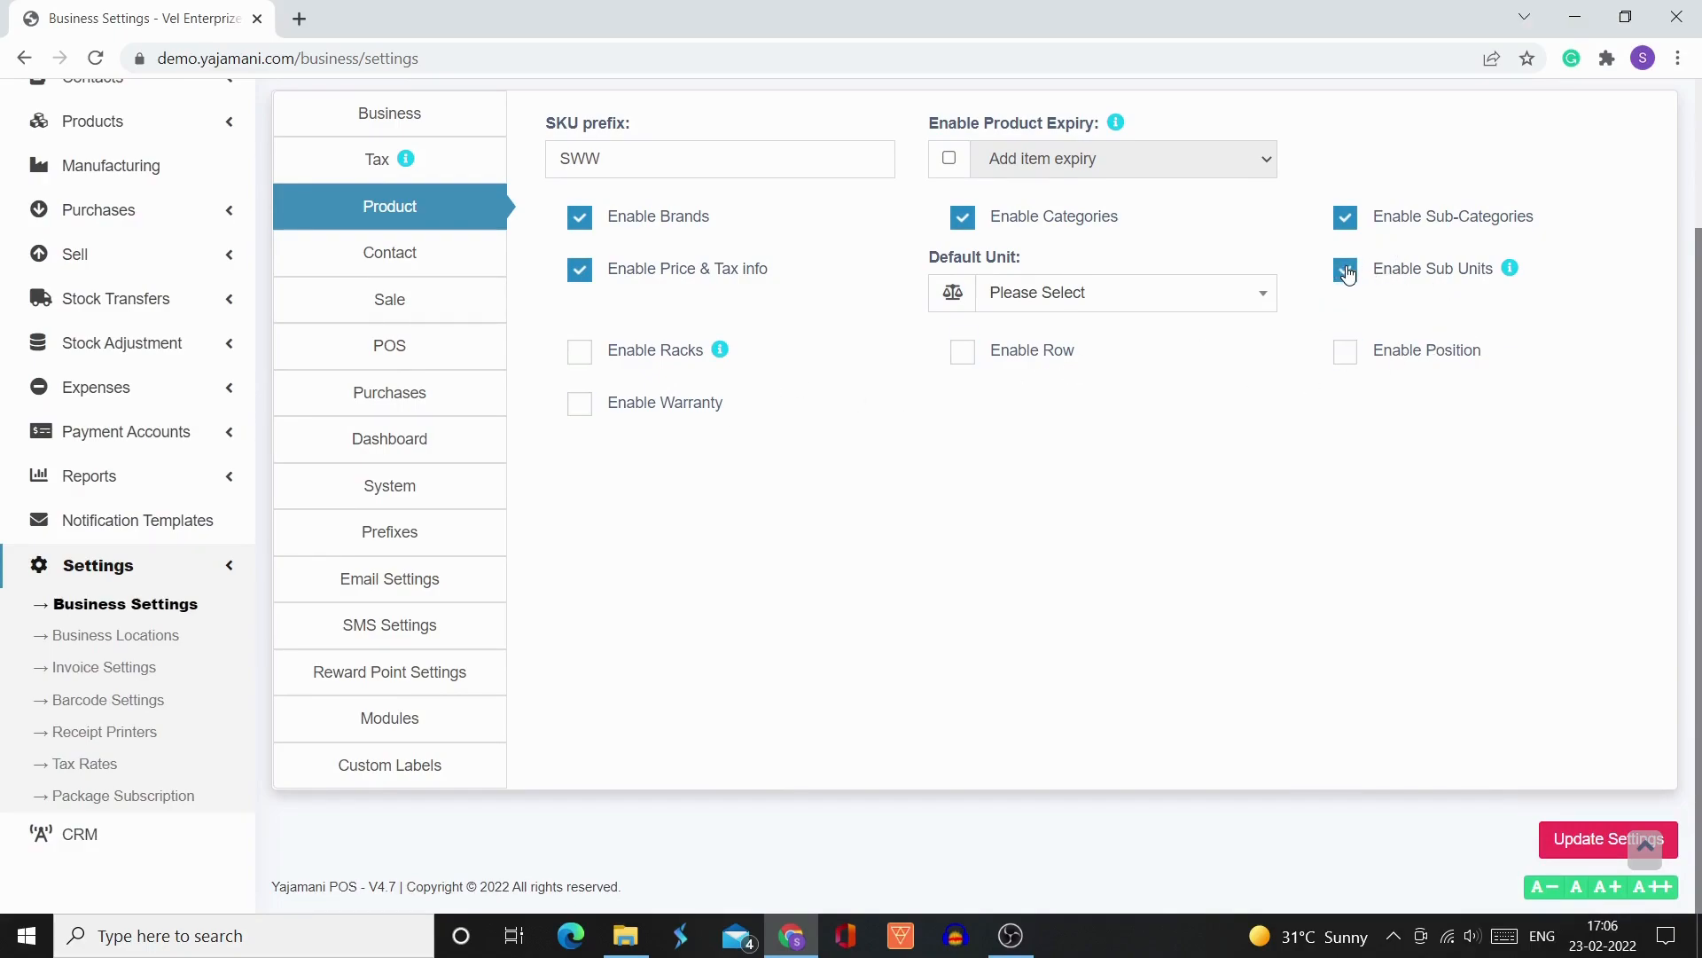
pyautogui.scroll(1, 1170, 565)
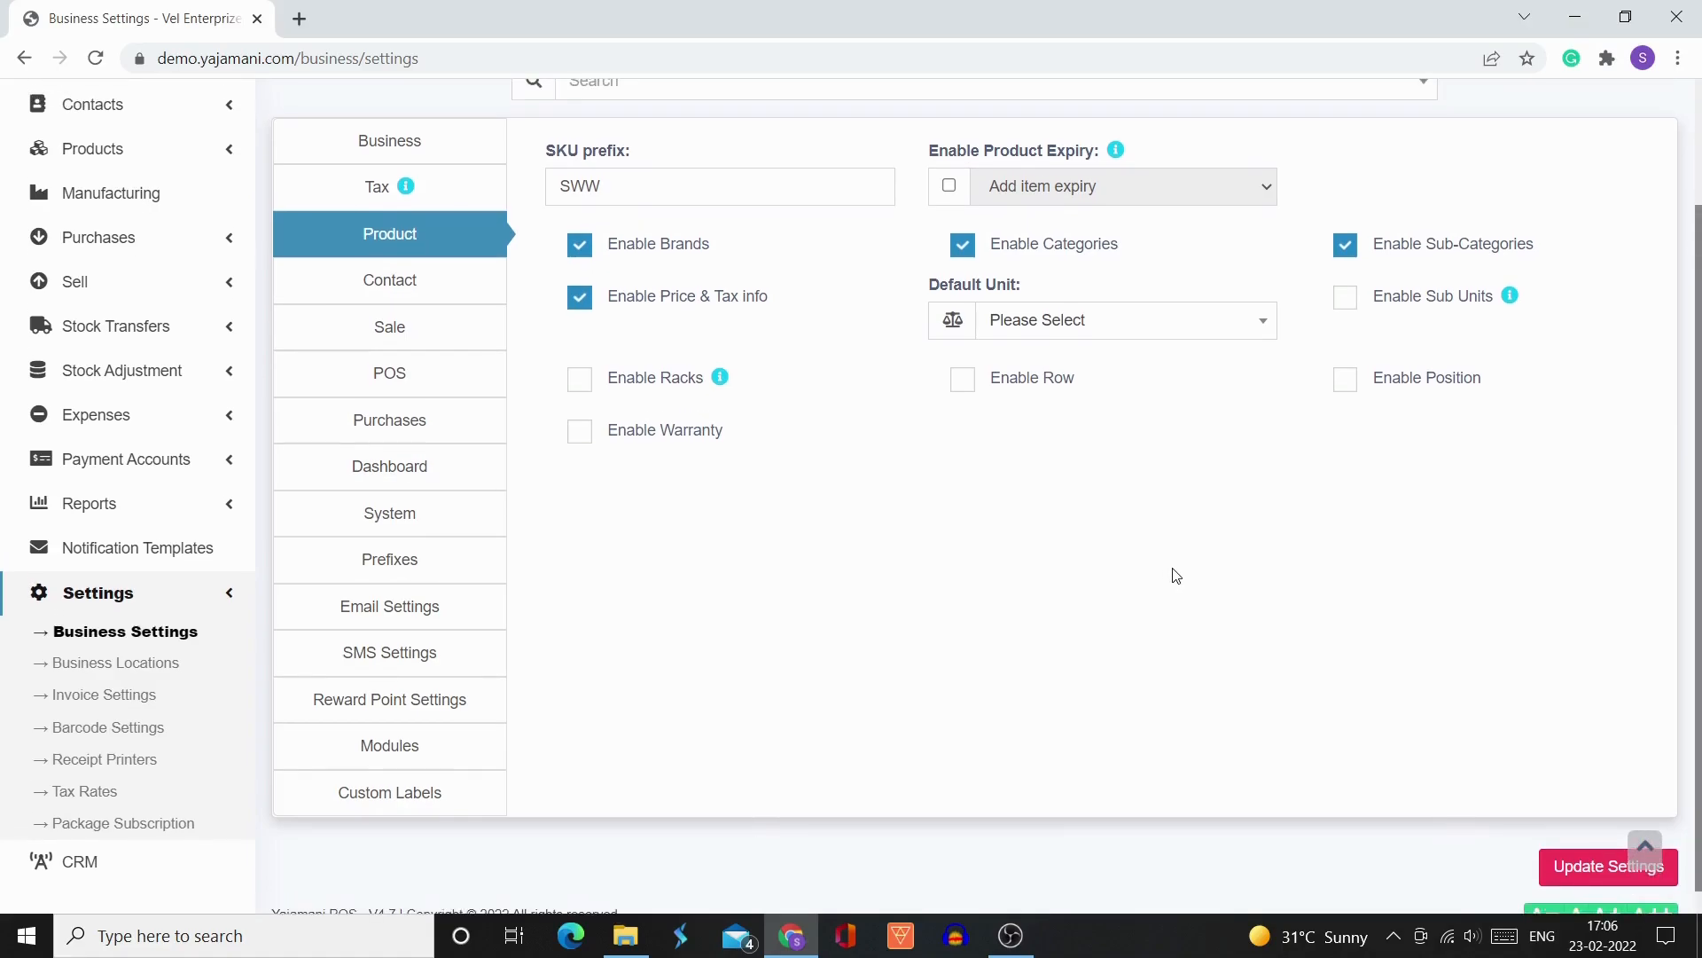
# Examine the available default units in the Product settings without choosing one
pyautogui.click(1099, 328)
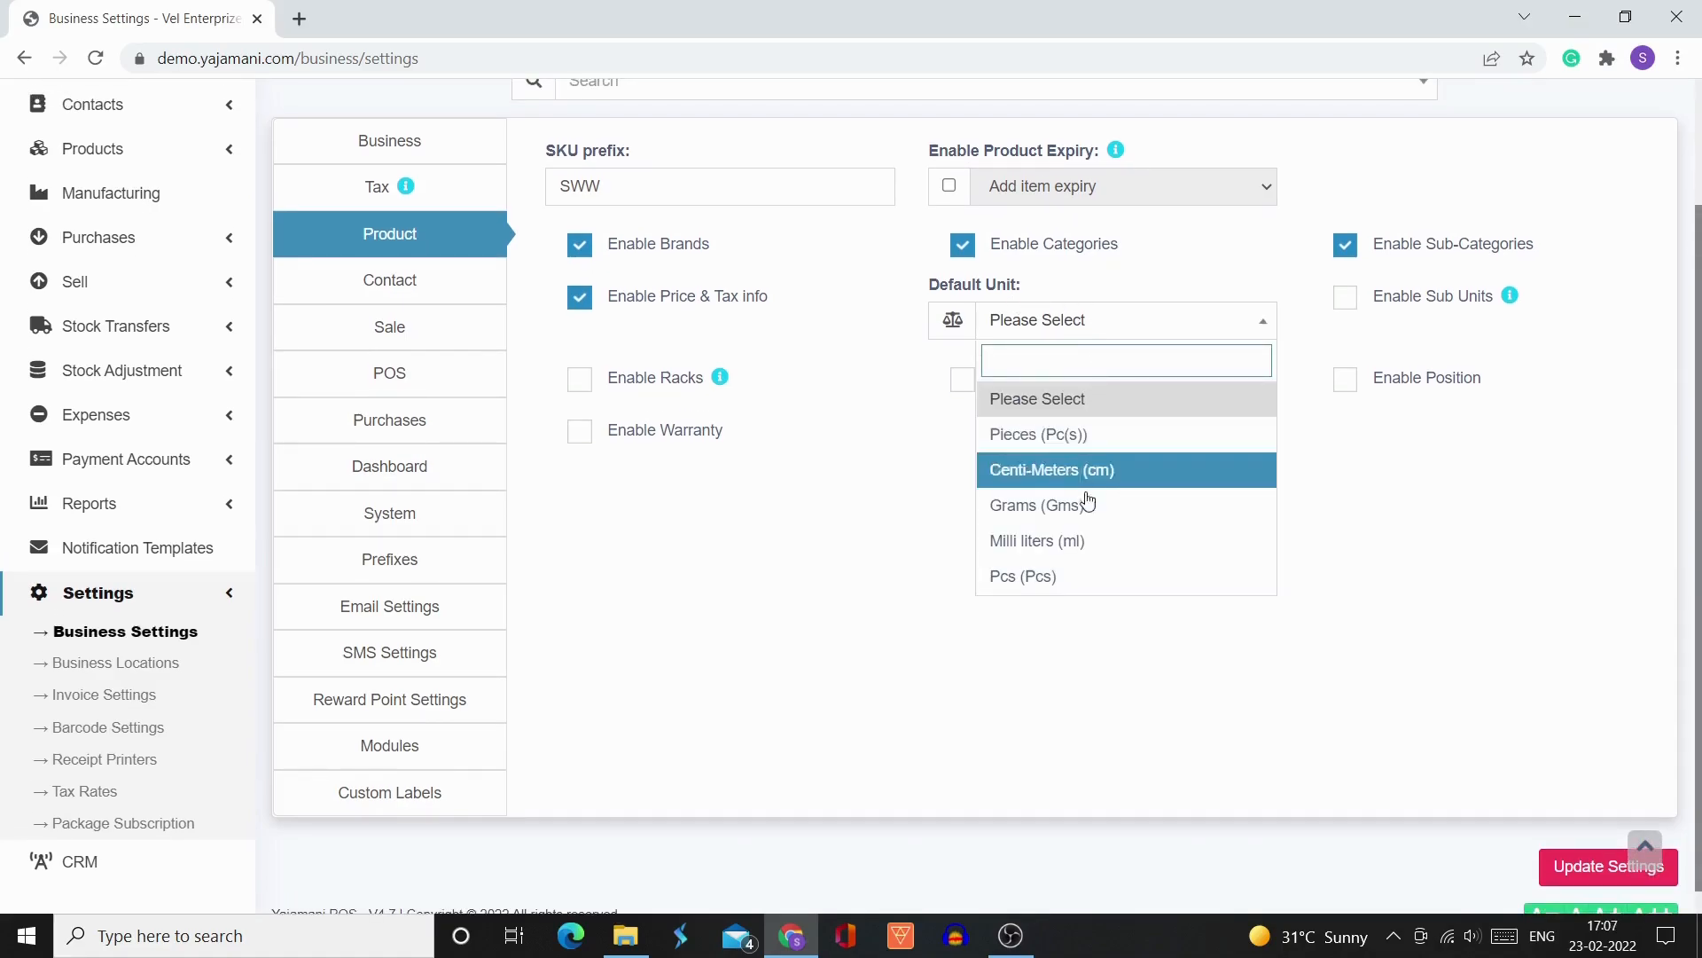
pyautogui.click(894, 513)
pyautogui.click(1114, 322)
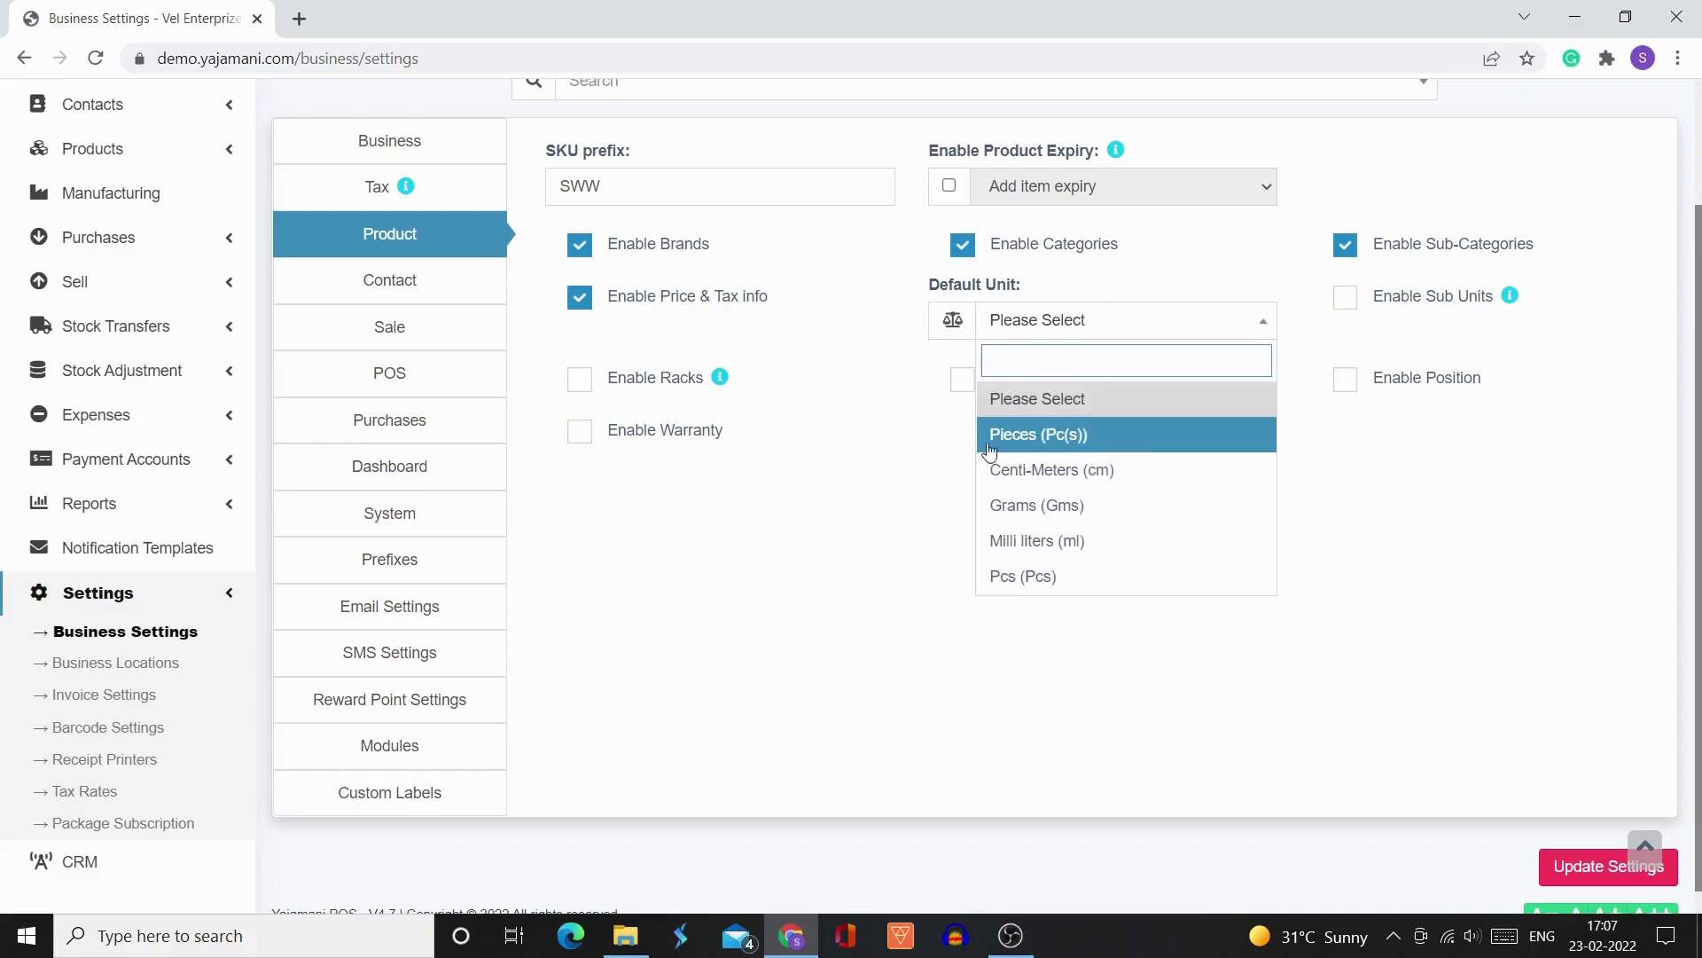
pyautogui.click(943, 461)
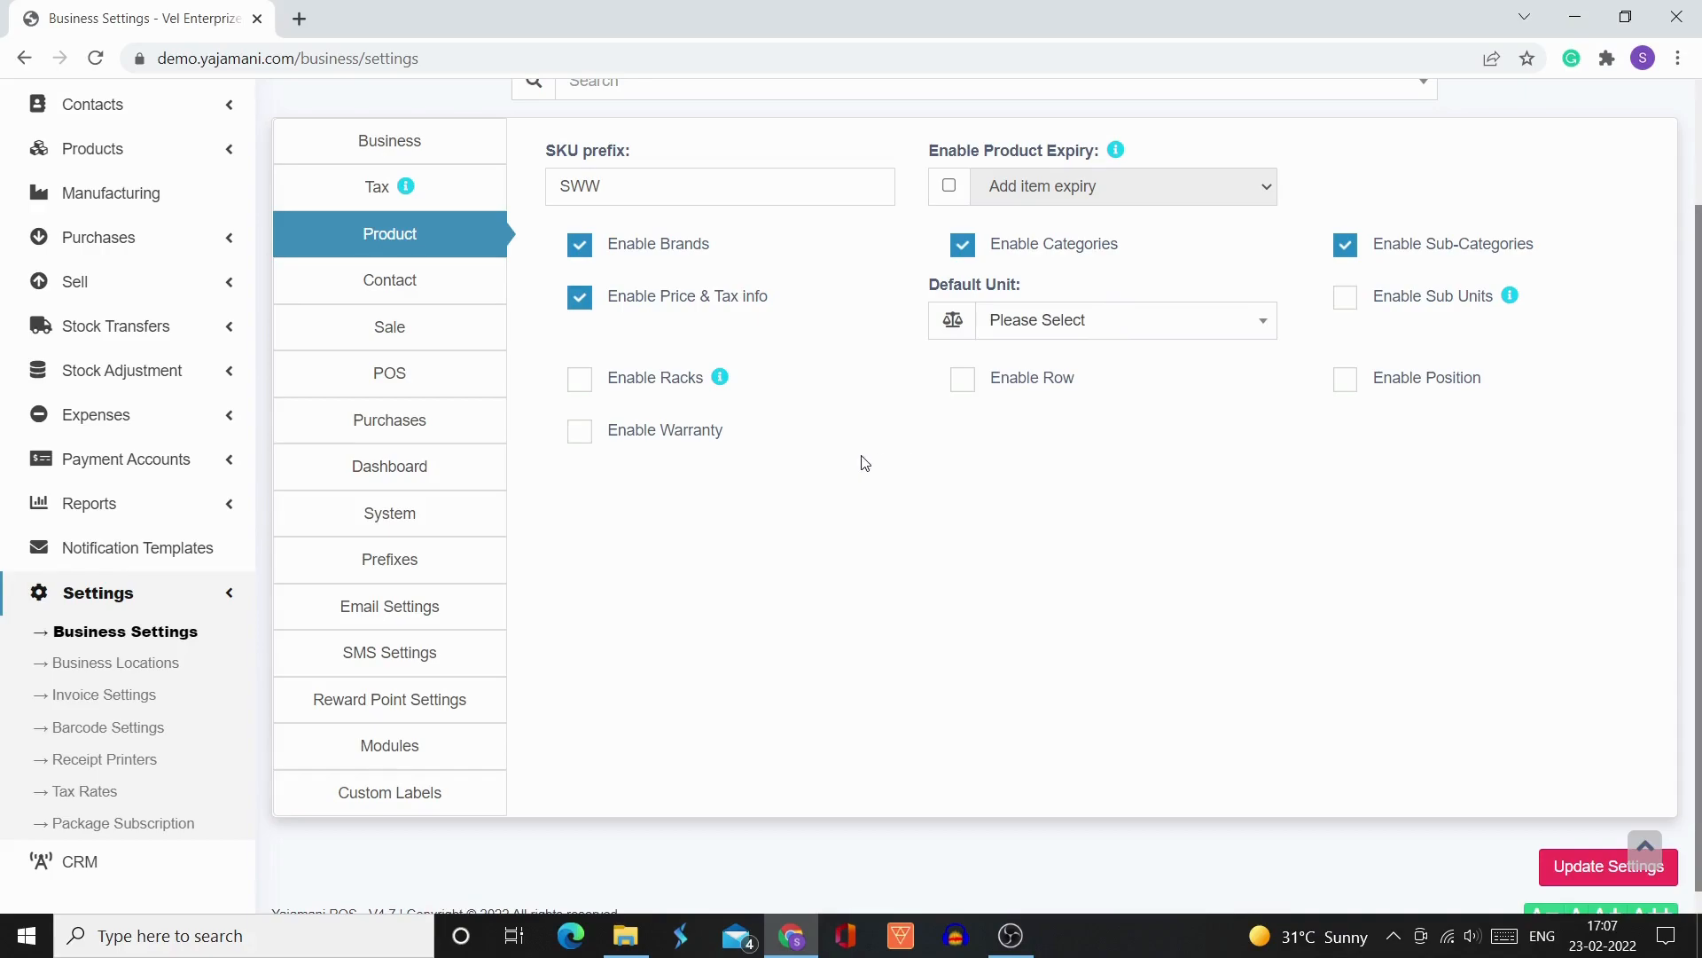
pyautogui.scroll(1, 864, 462)
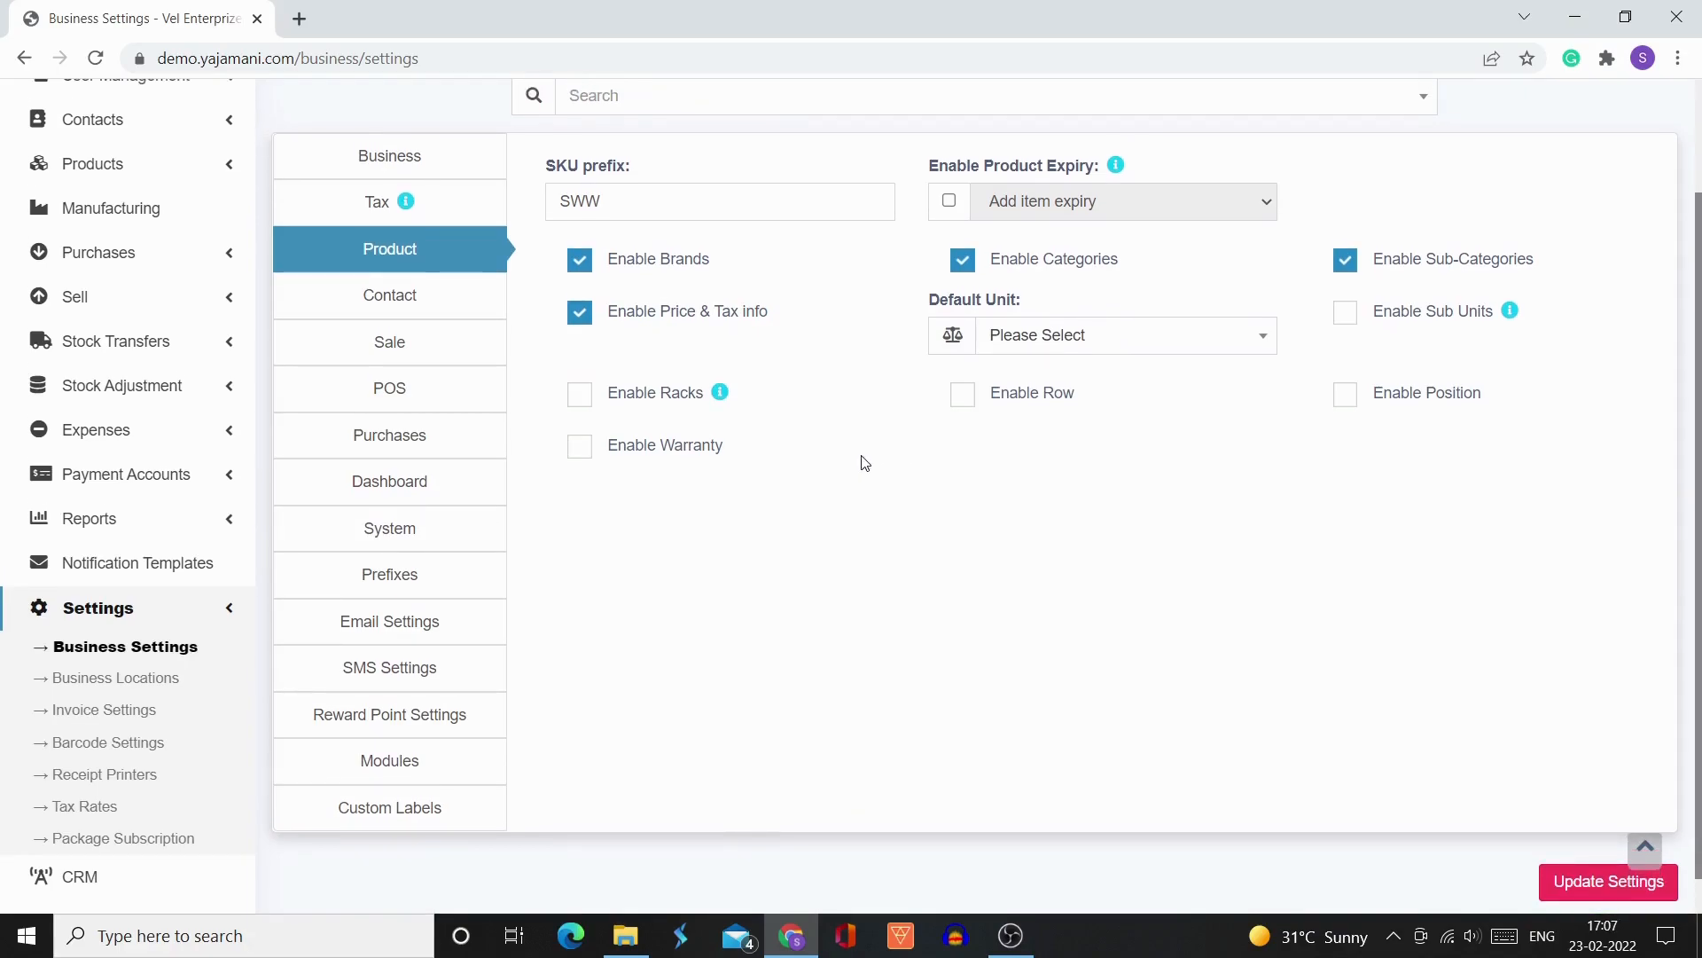
pyautogui.scroll(1, 855, 441)
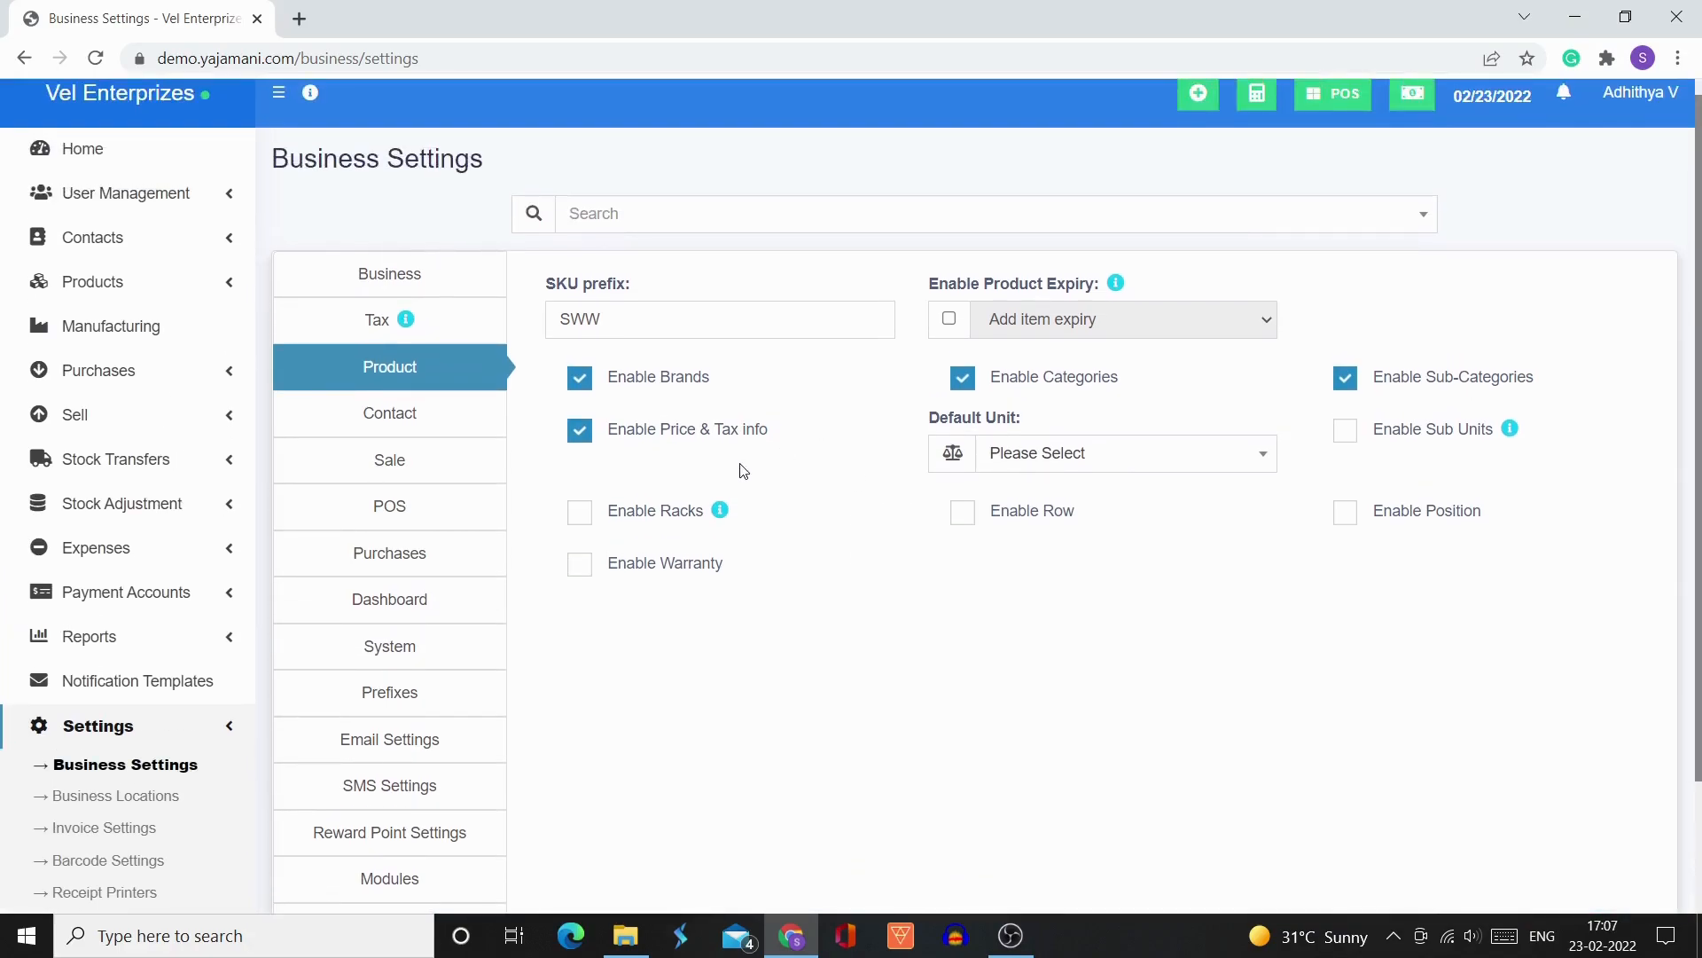
pyautogui.scroll(-1, 574, 467)
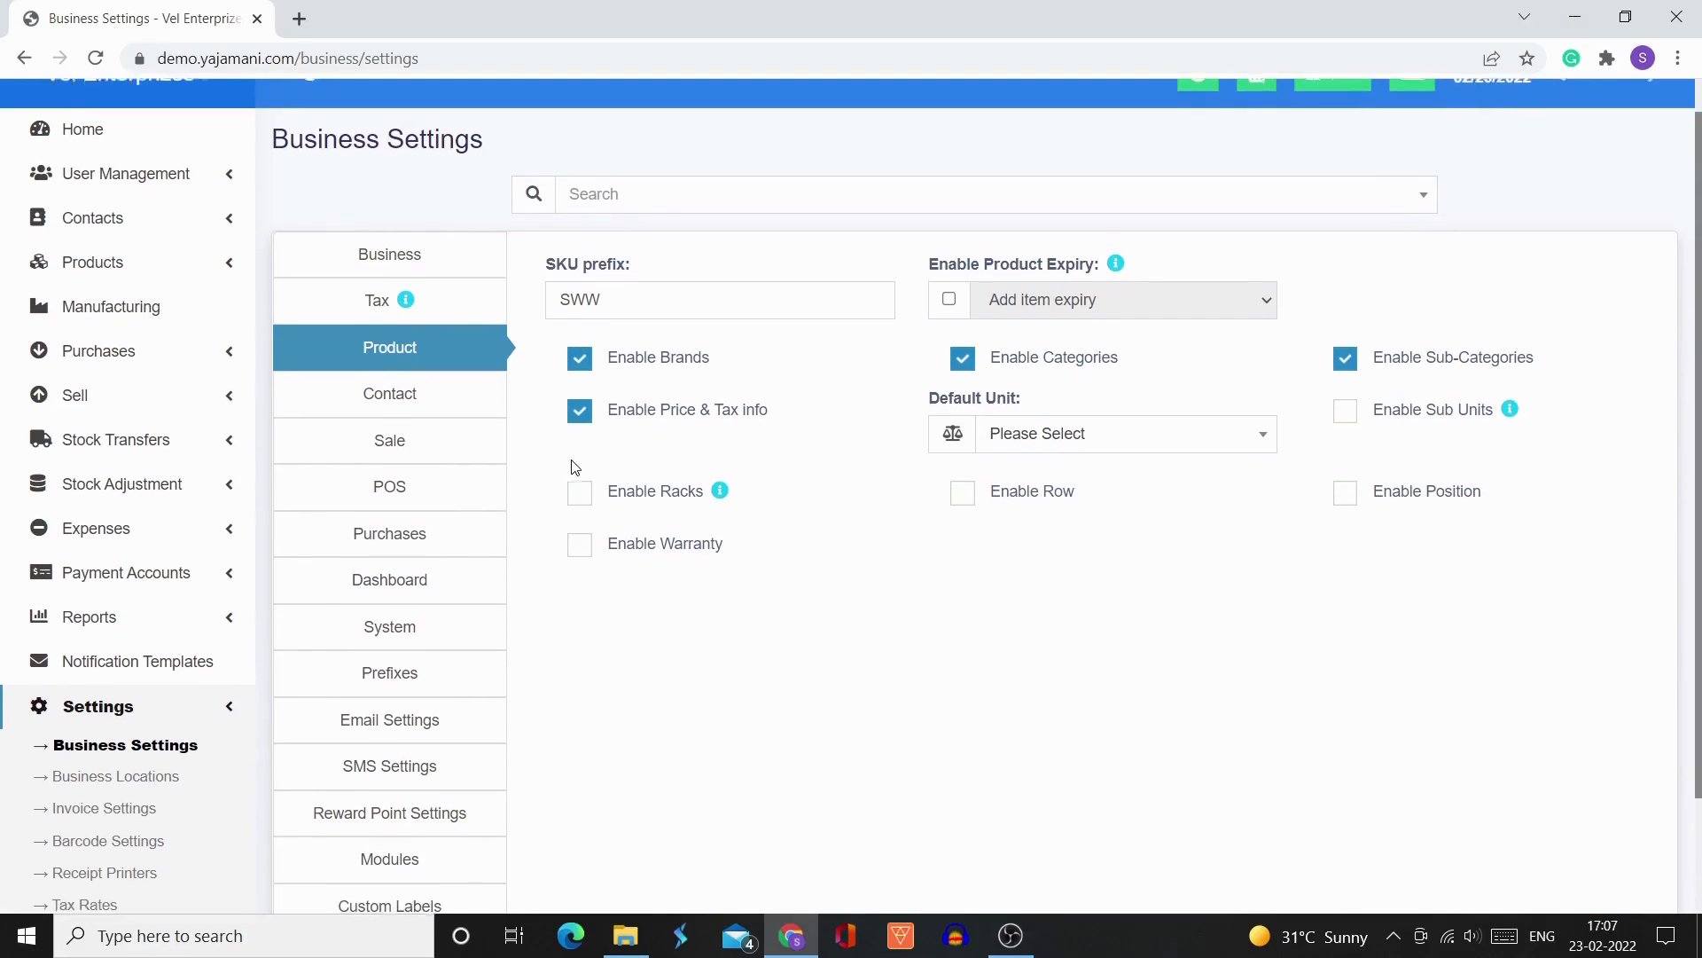
# Enter a trial default credit limit in the Contact settings and clear the field again
pyautogui.click(428, 398)
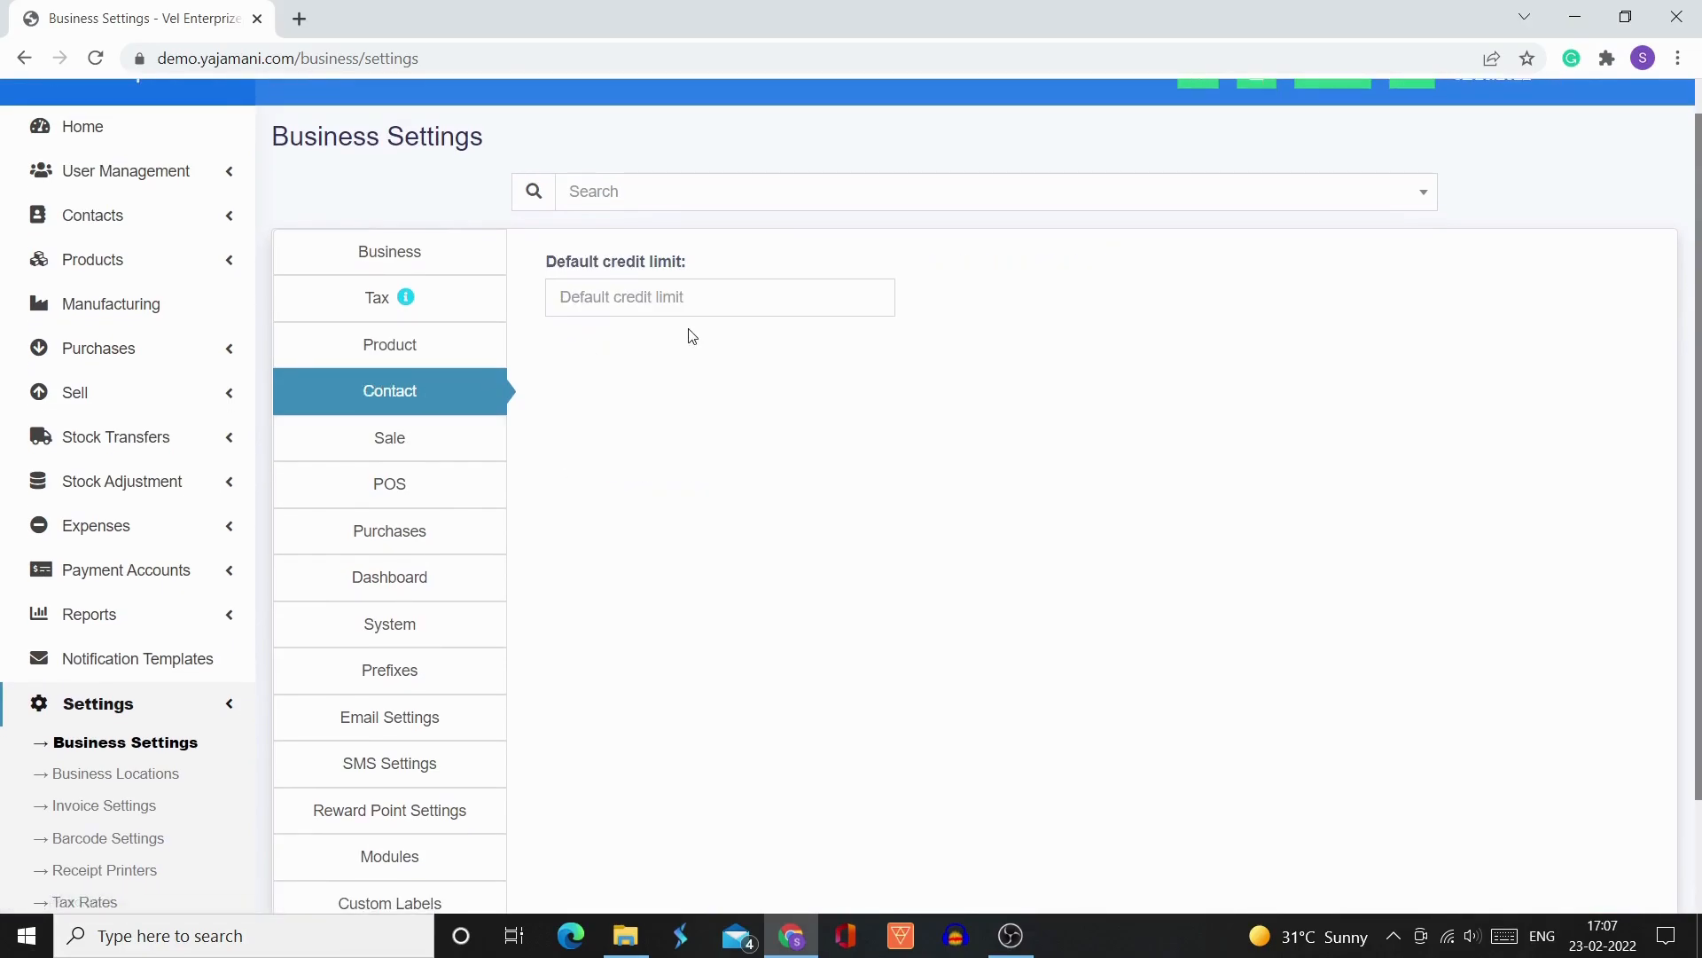
pyautogui.click(699, 300)
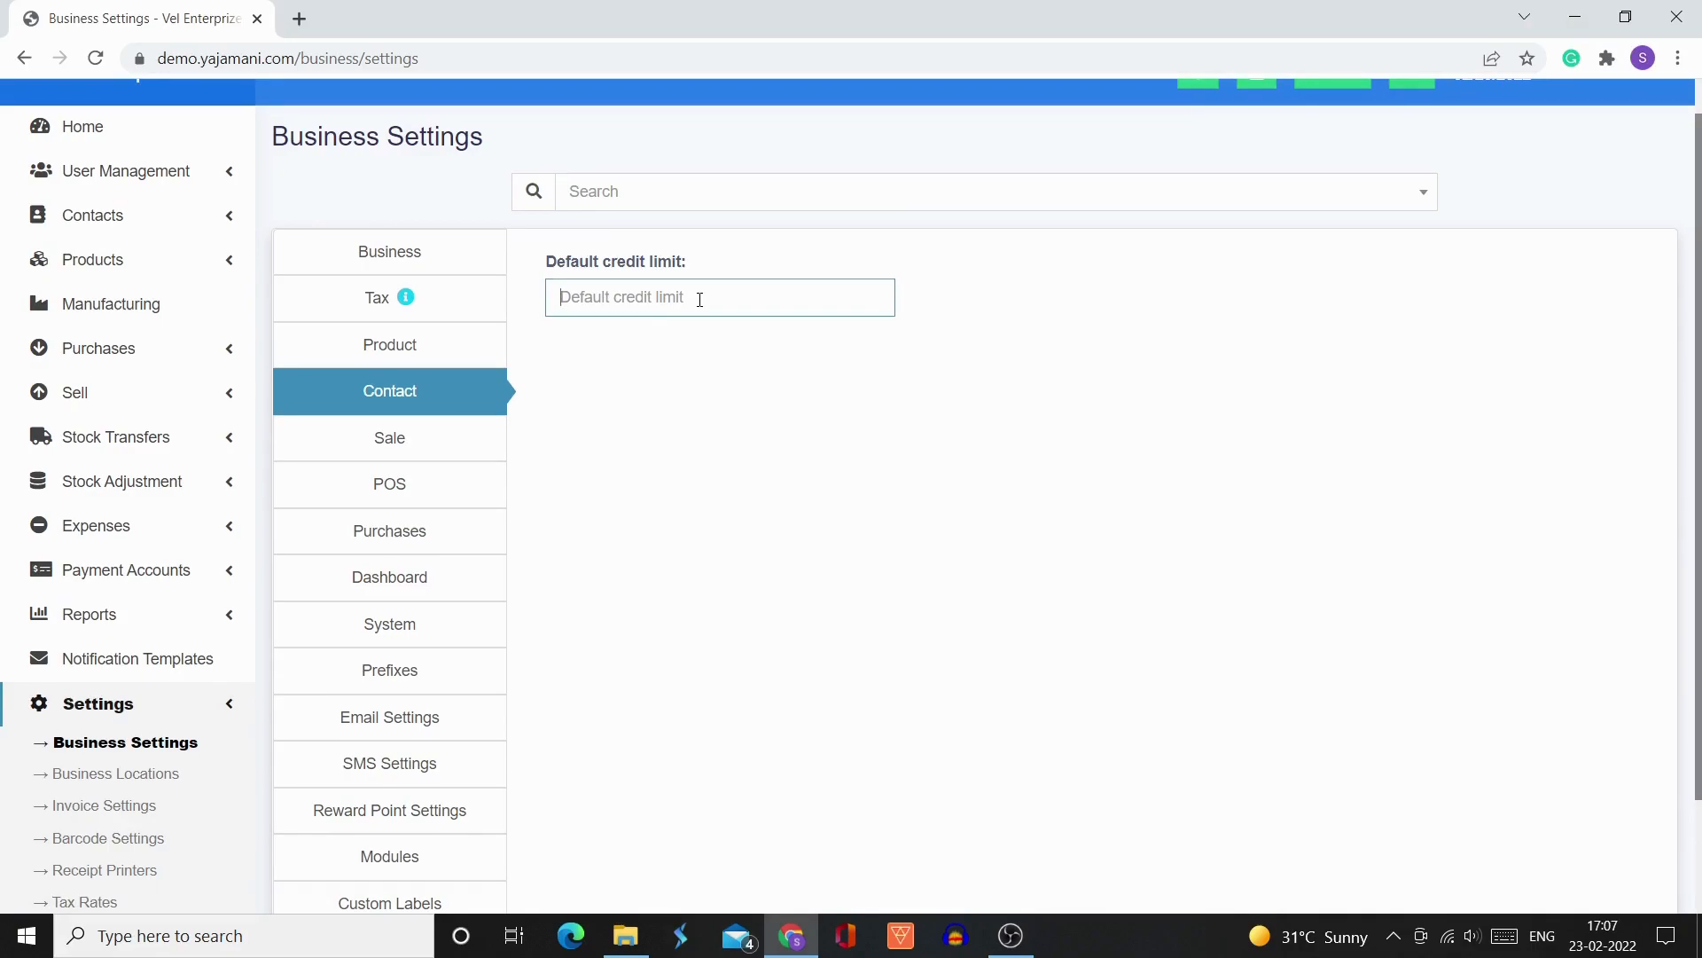
pyautogui.write('10')
pyautogui.press('BackSpace')
pyautogui.press('BackSpace')
pyautogui.press('BackSpace')
pyautogui.click(694, 388)
pyautogui.scroll(-3, 694, 388)
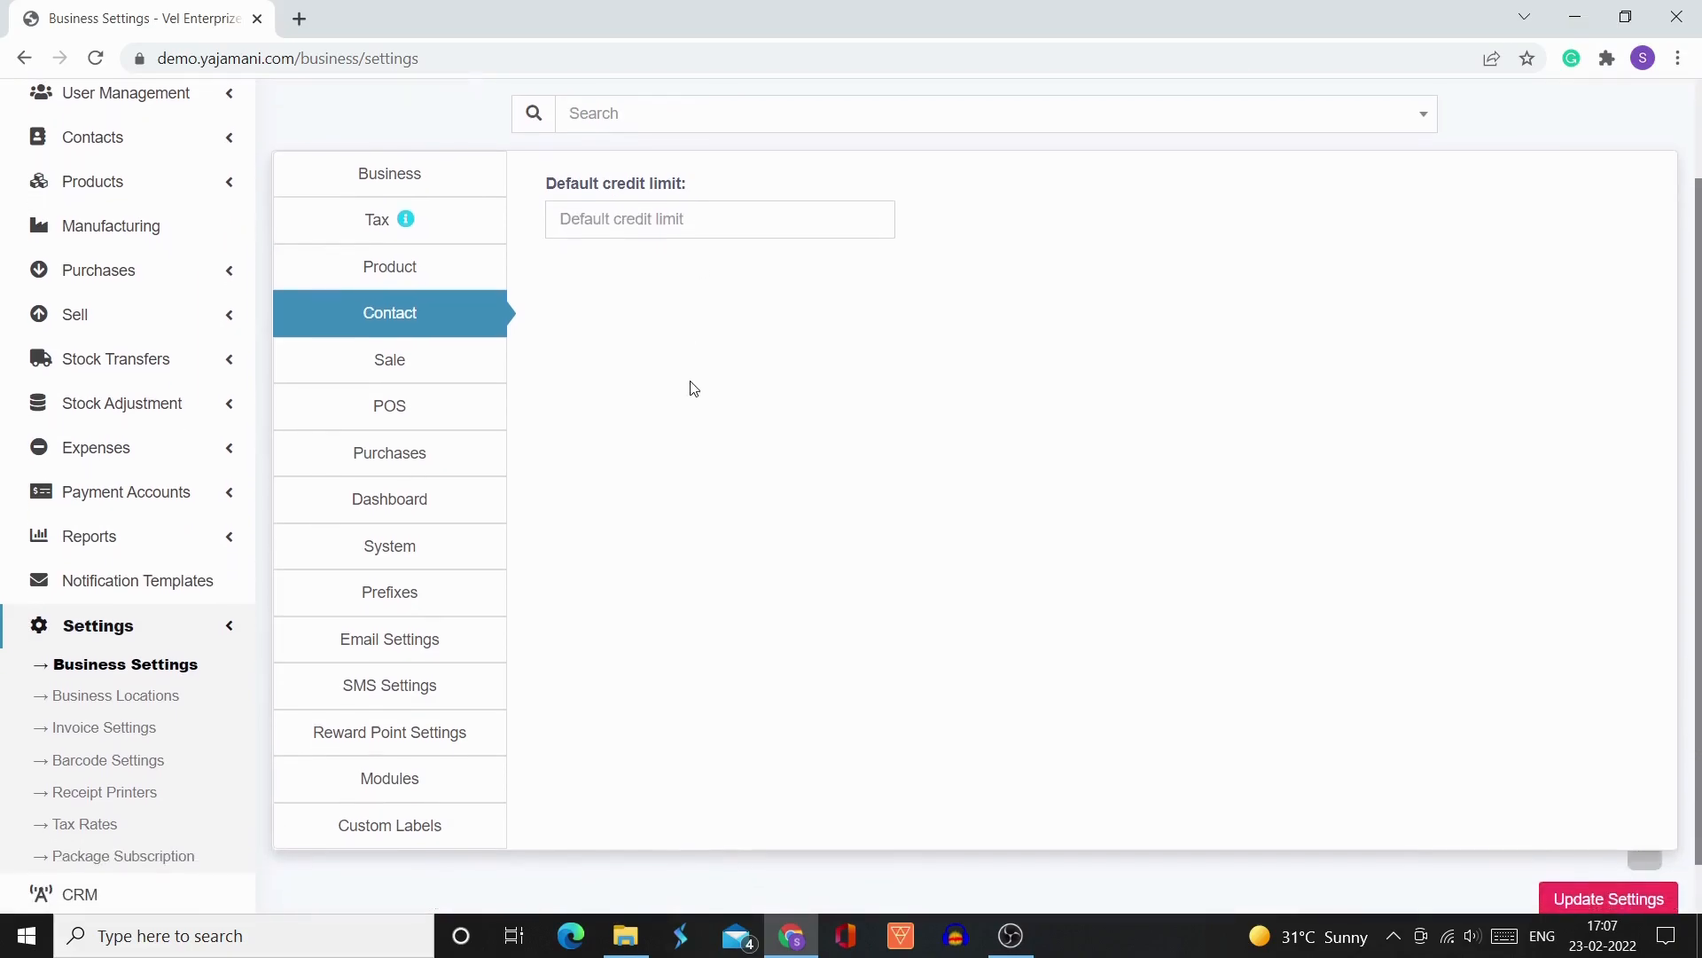
# Open the Sale settings and examine the default sale discount and the default sale tax choices
pyautogui.click(479, 311)
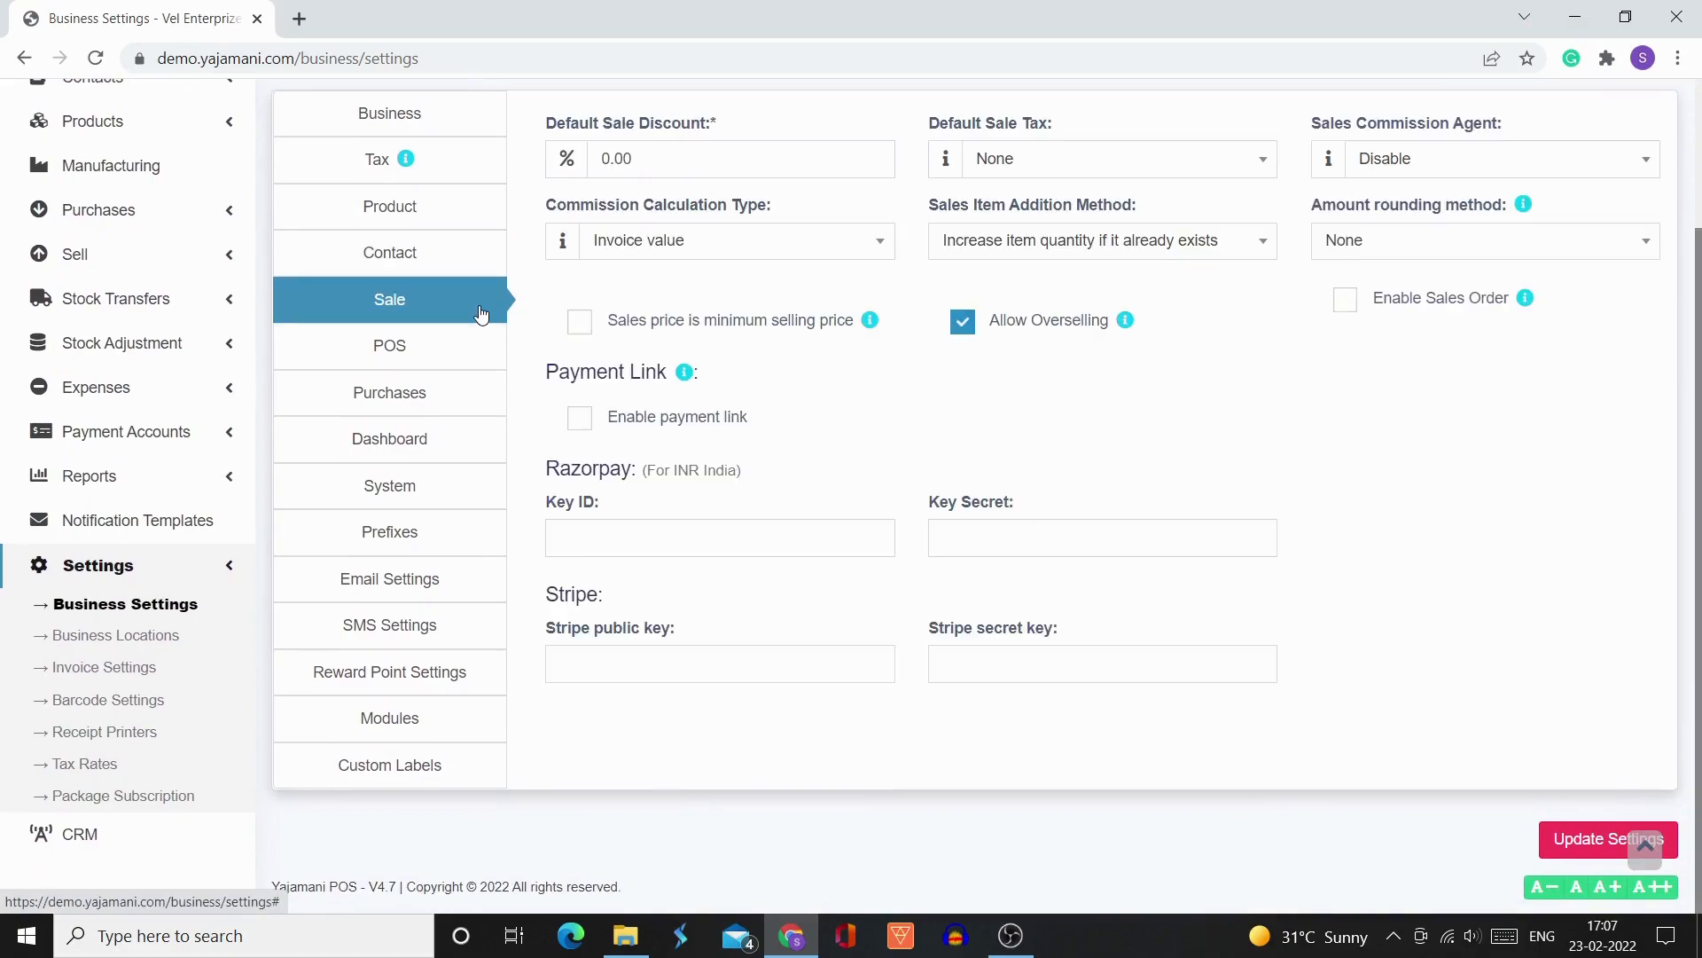
pyautogui.scroll(1, 838, 398)
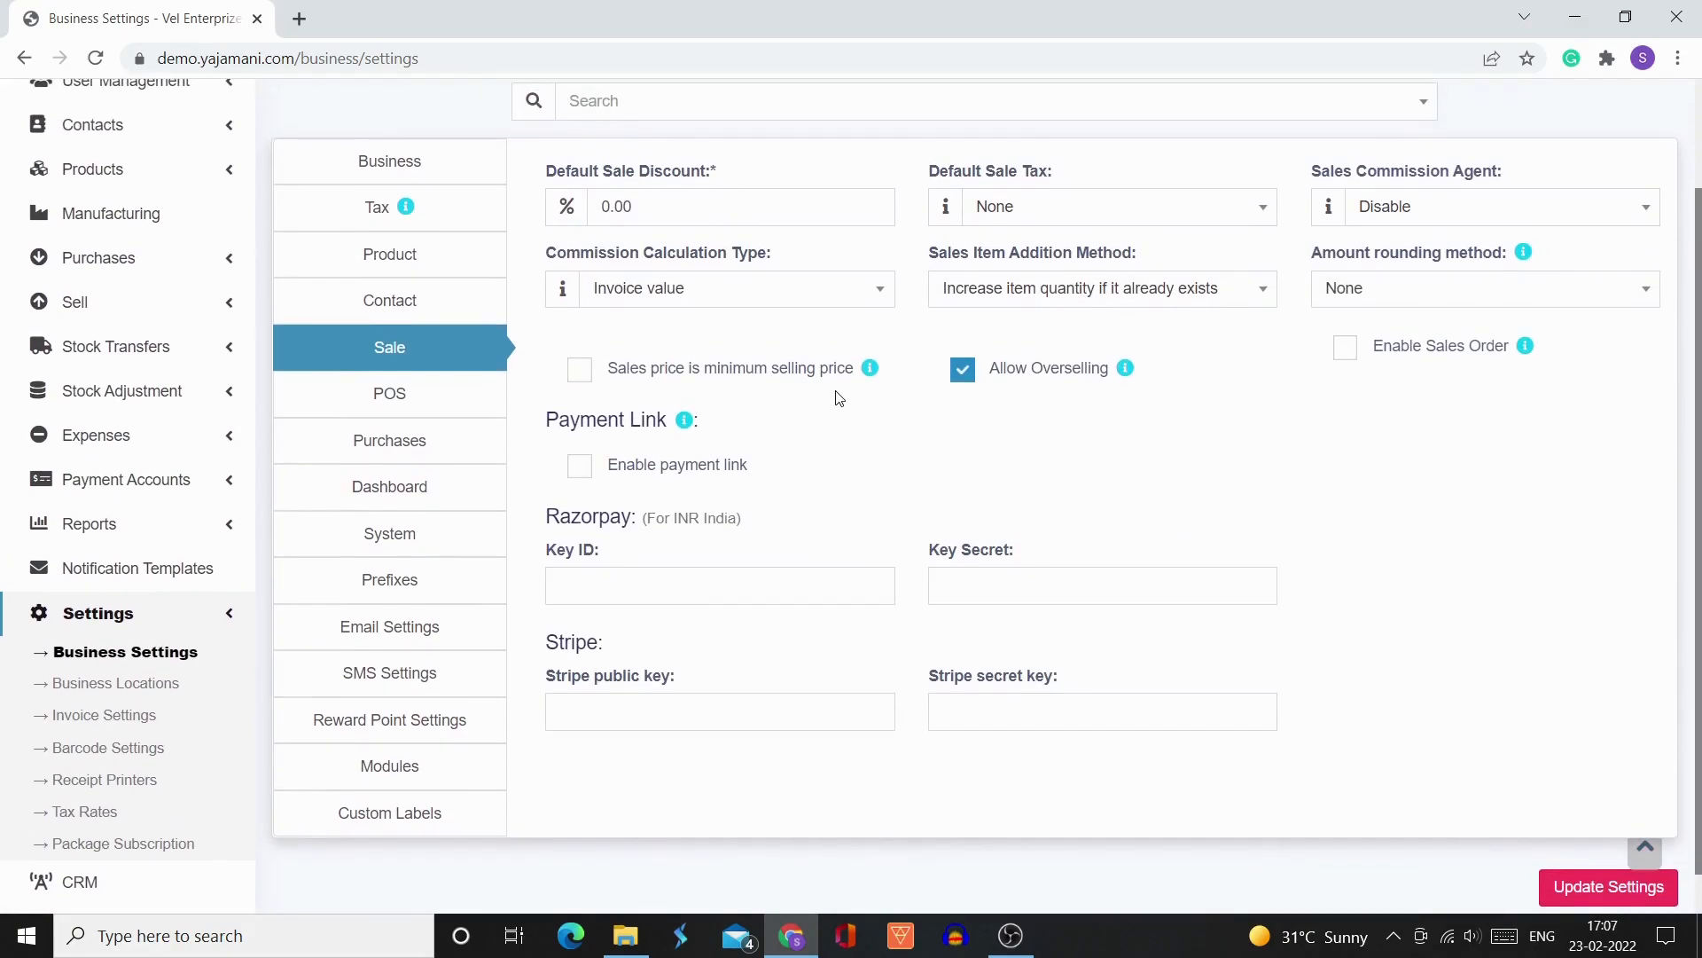
pyautogui.click(696, 208)
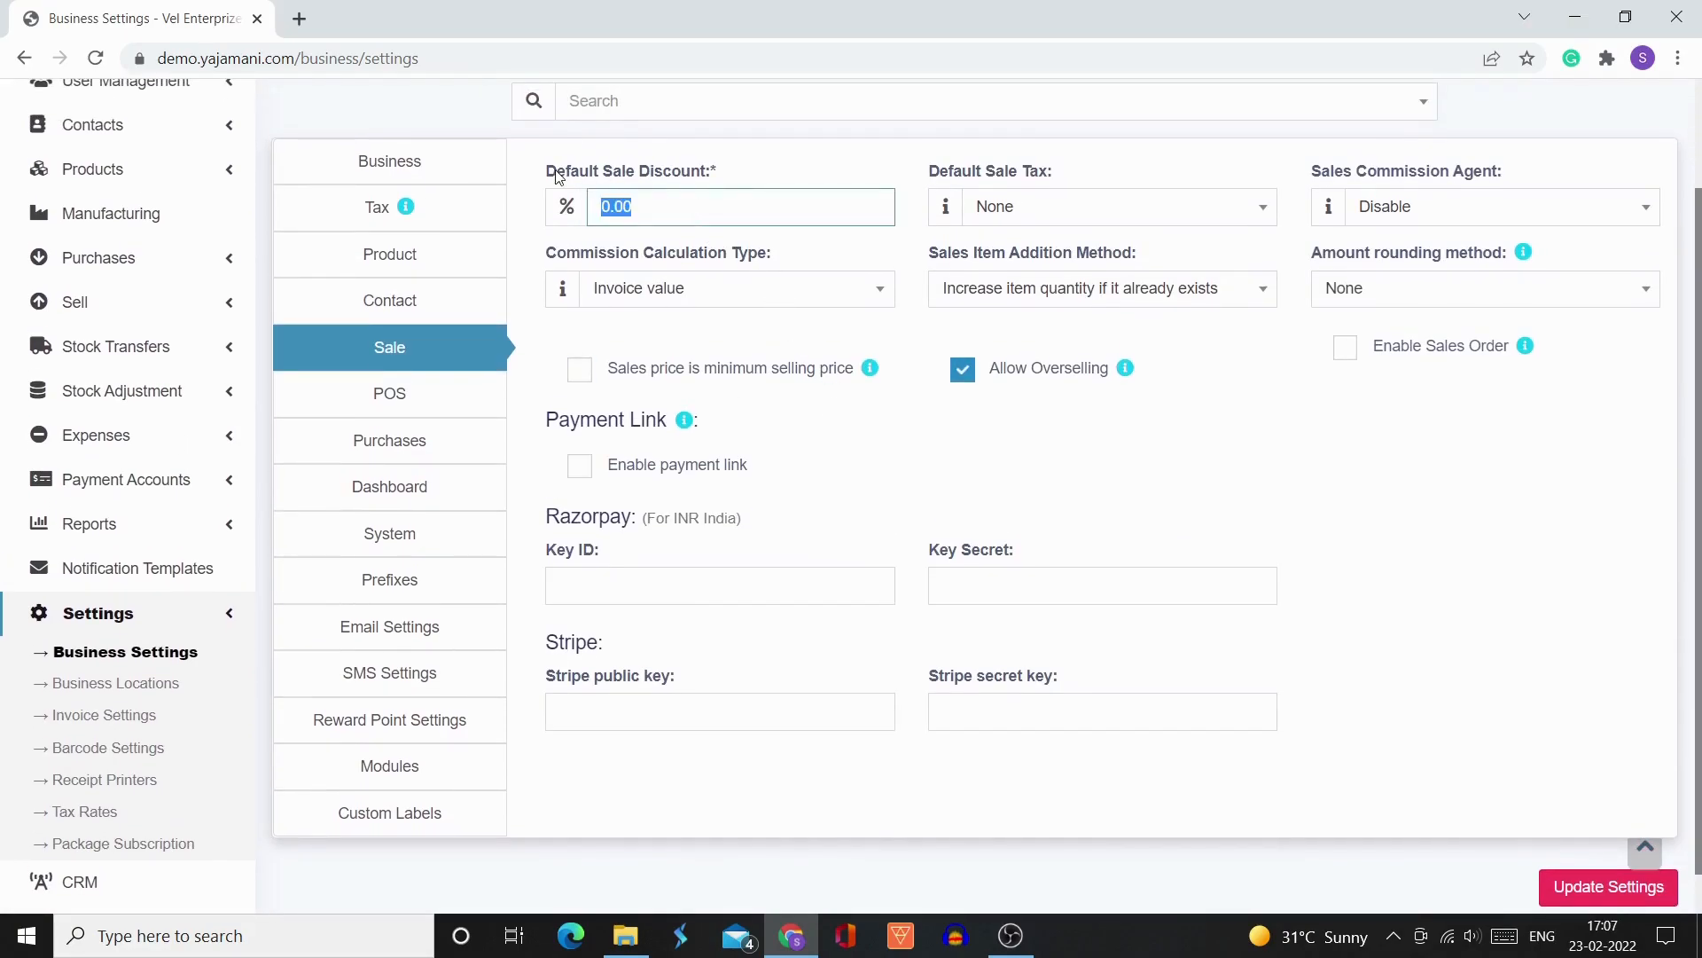
pyautogui.click(741, 169)
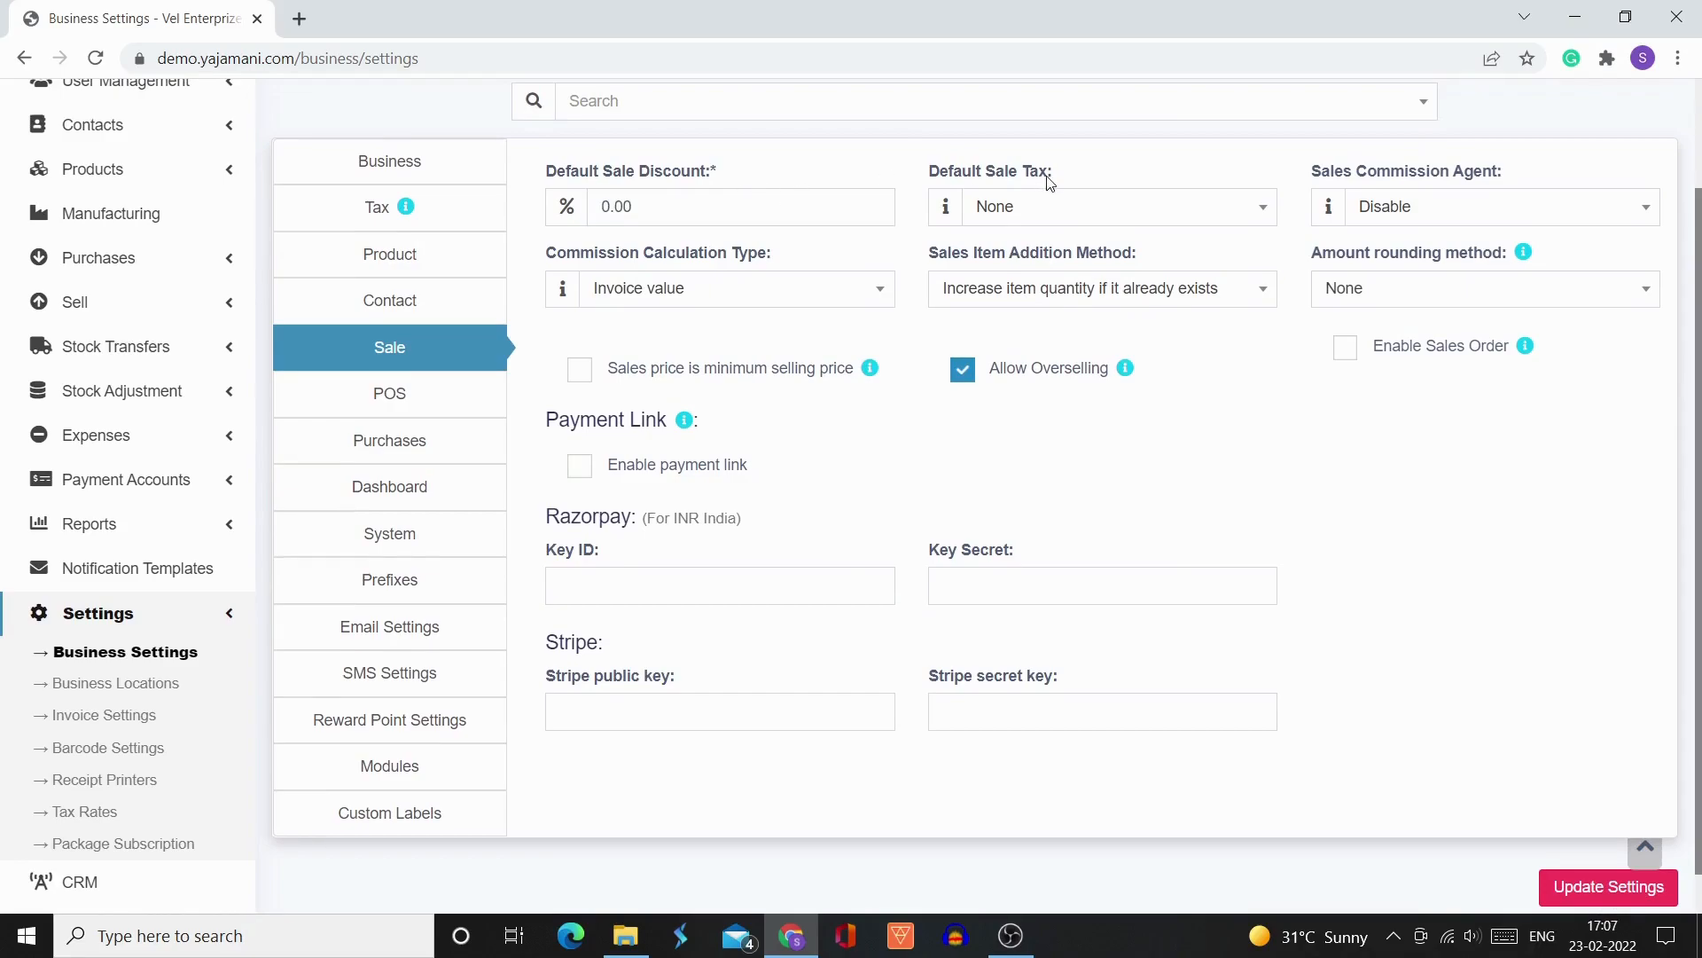
pyautogui.click(1076, 207)
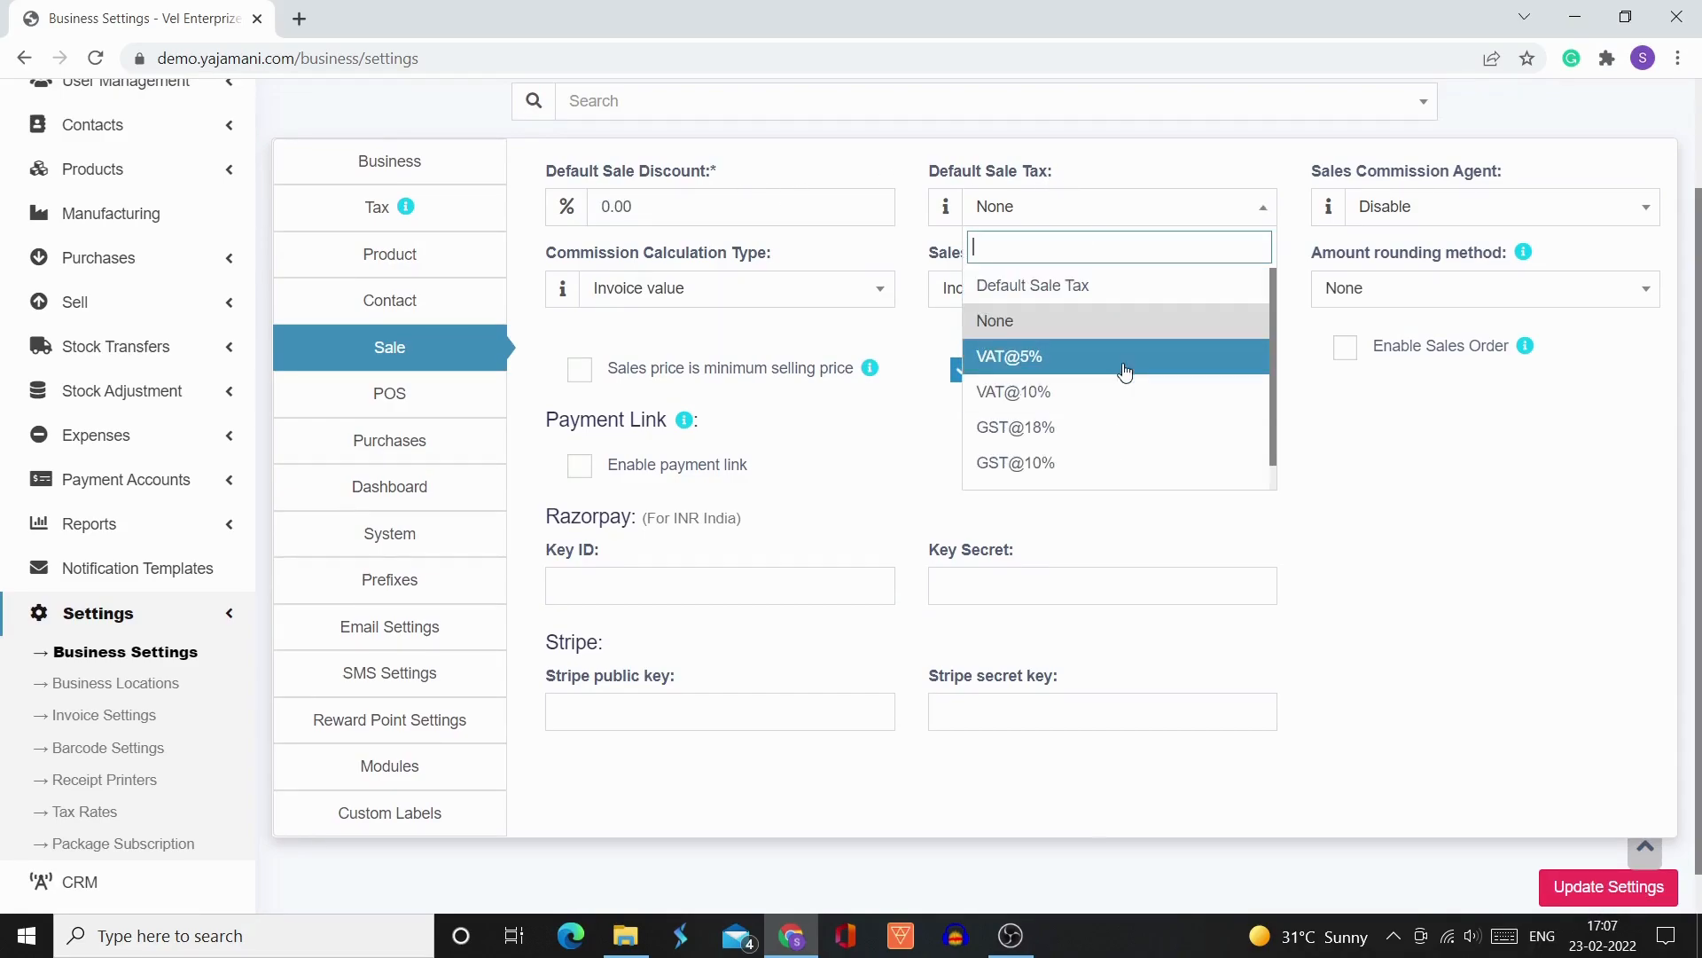
pyautogui.click(1379, 498)
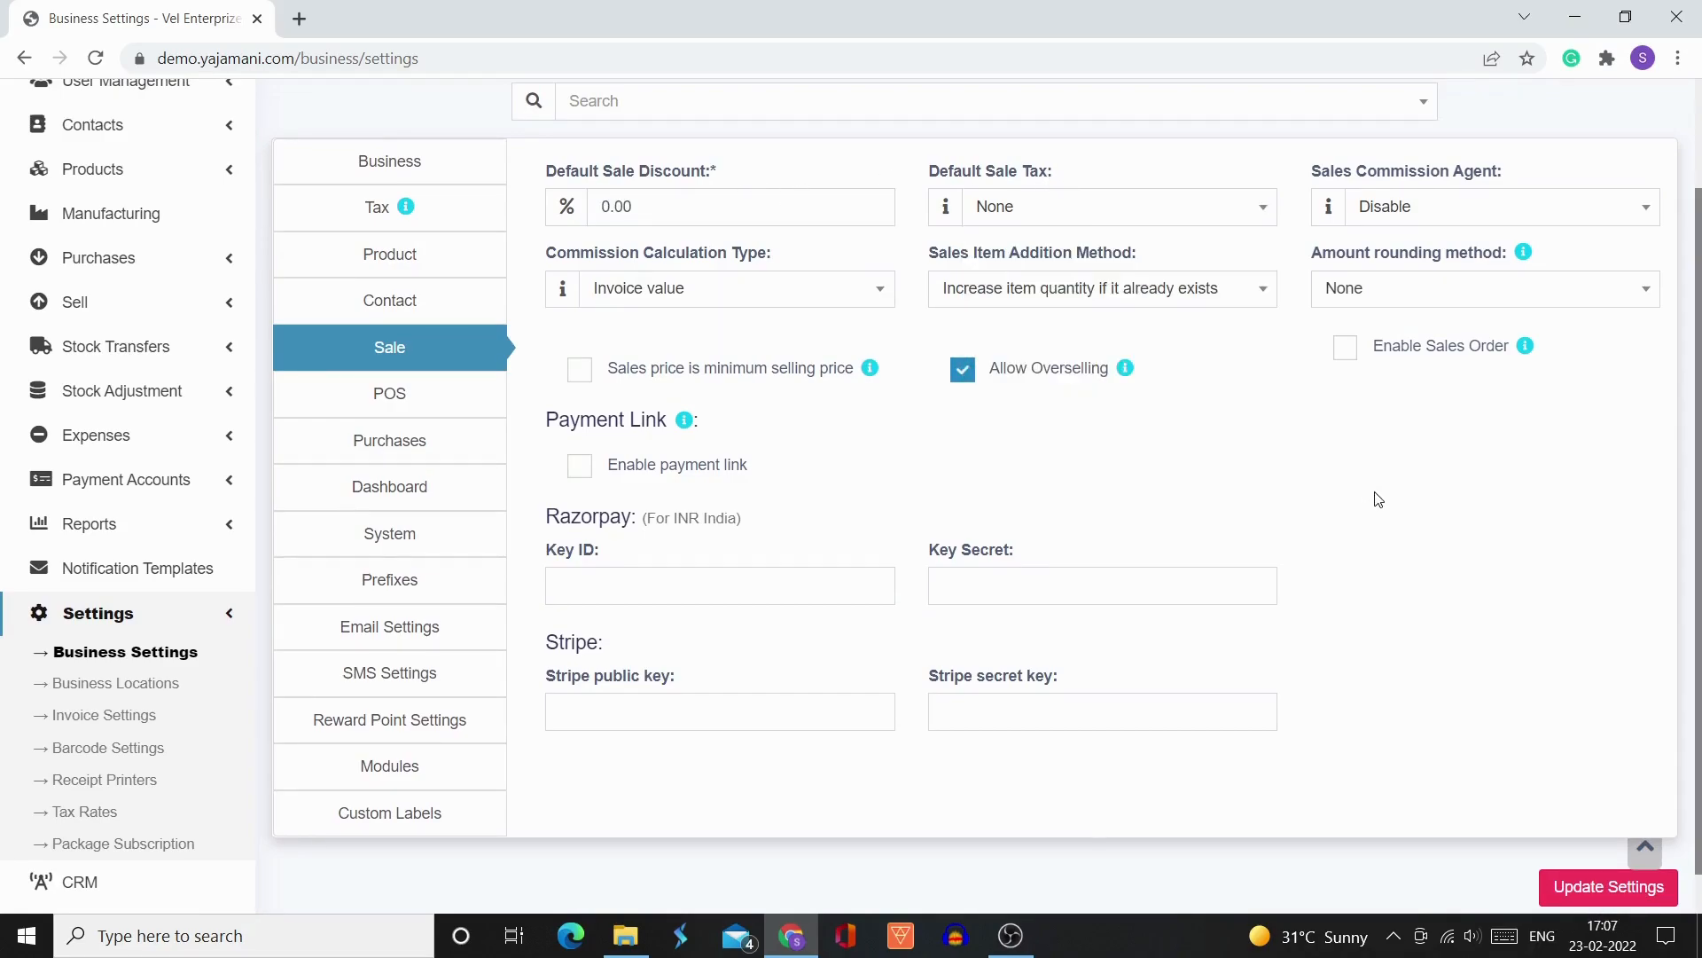
# Examine the sales commission agent and commission calculation type choices in the Sale settings without changing them
pyautogui.click(1428, 209)
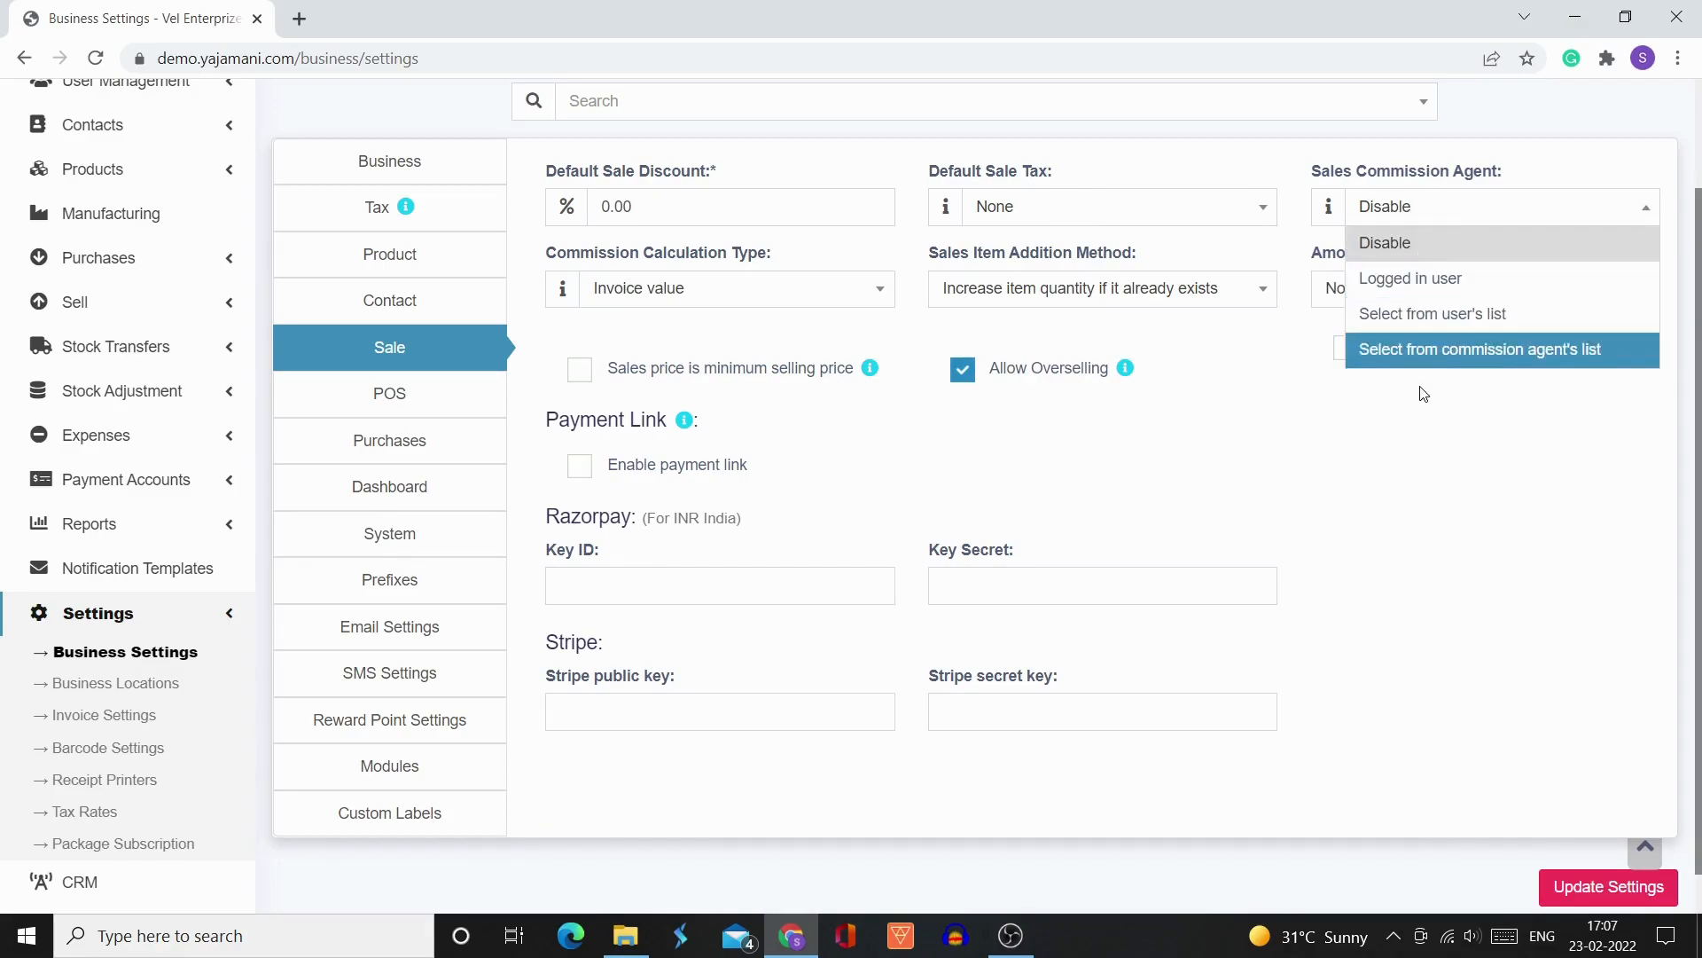
pyautogui.click(1412, 446)
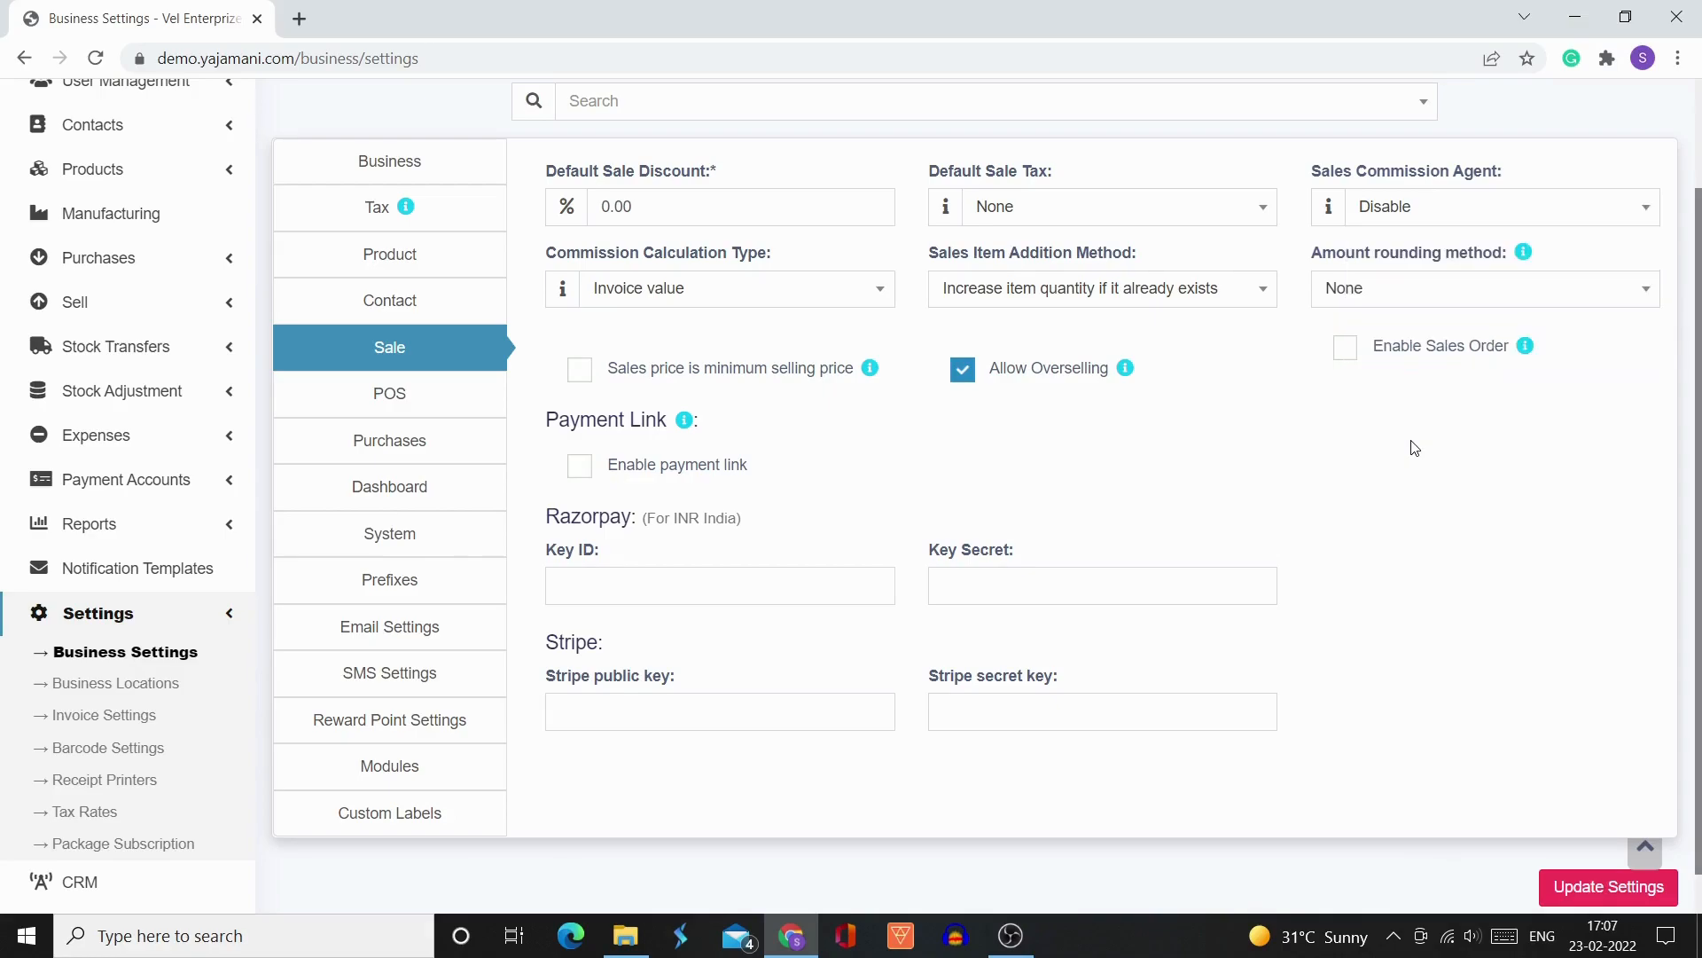
pyautogui.click(855, 300)
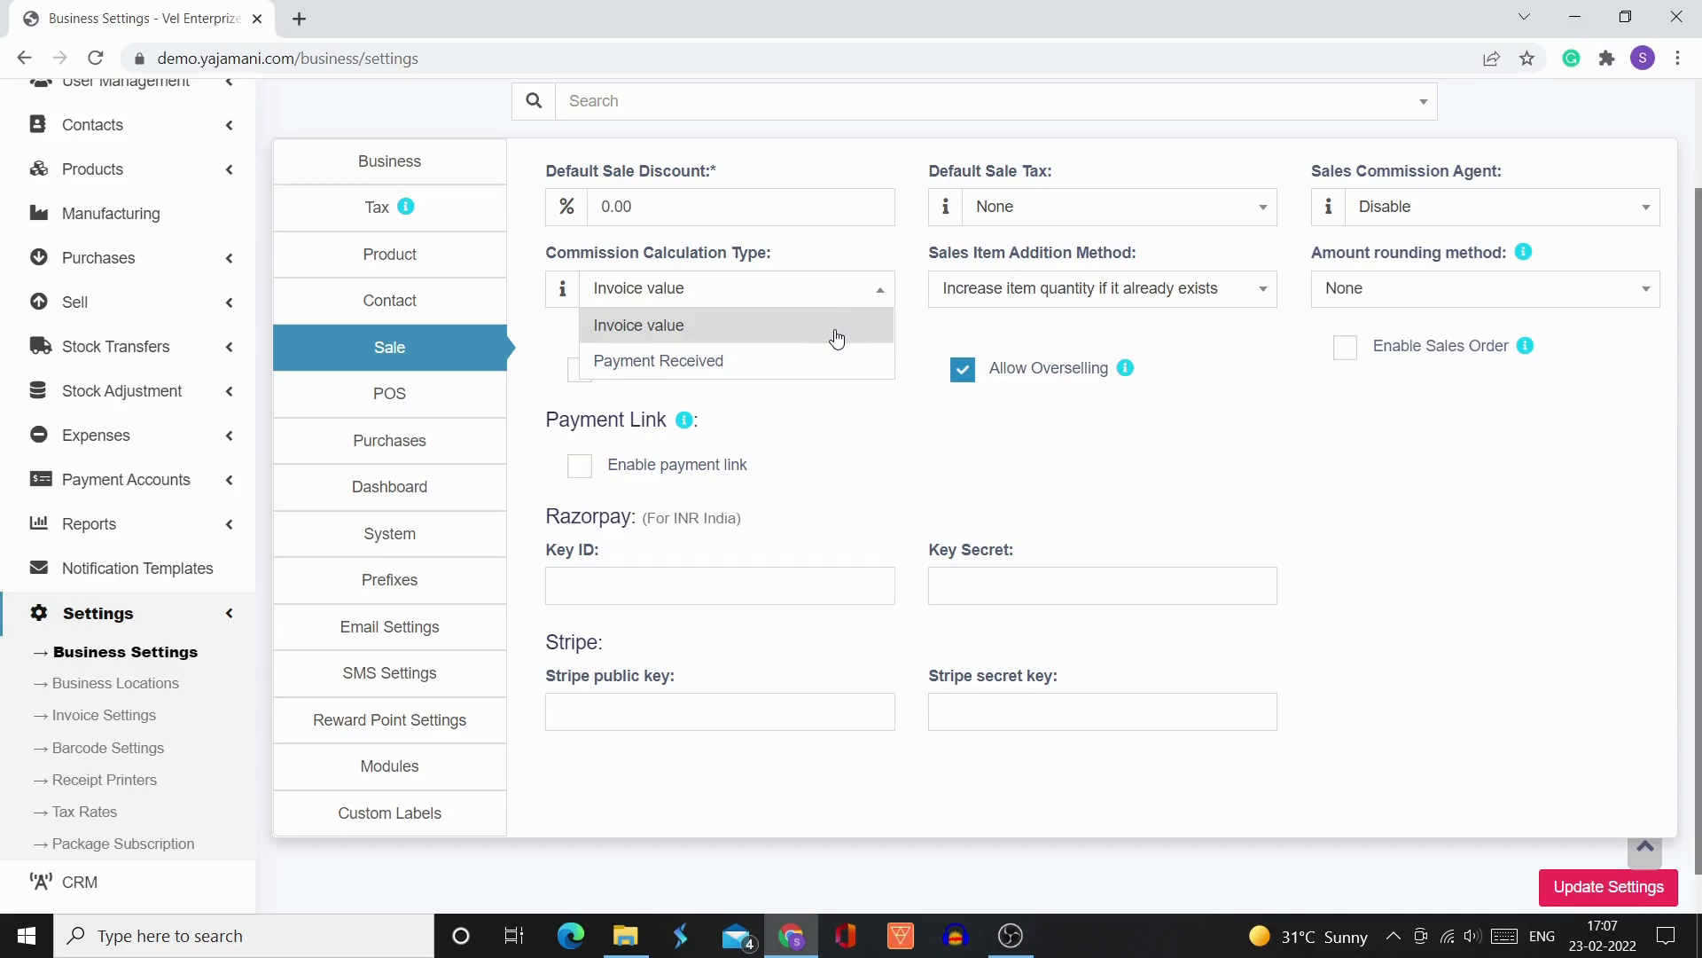
pyautogui.click(925, 342)
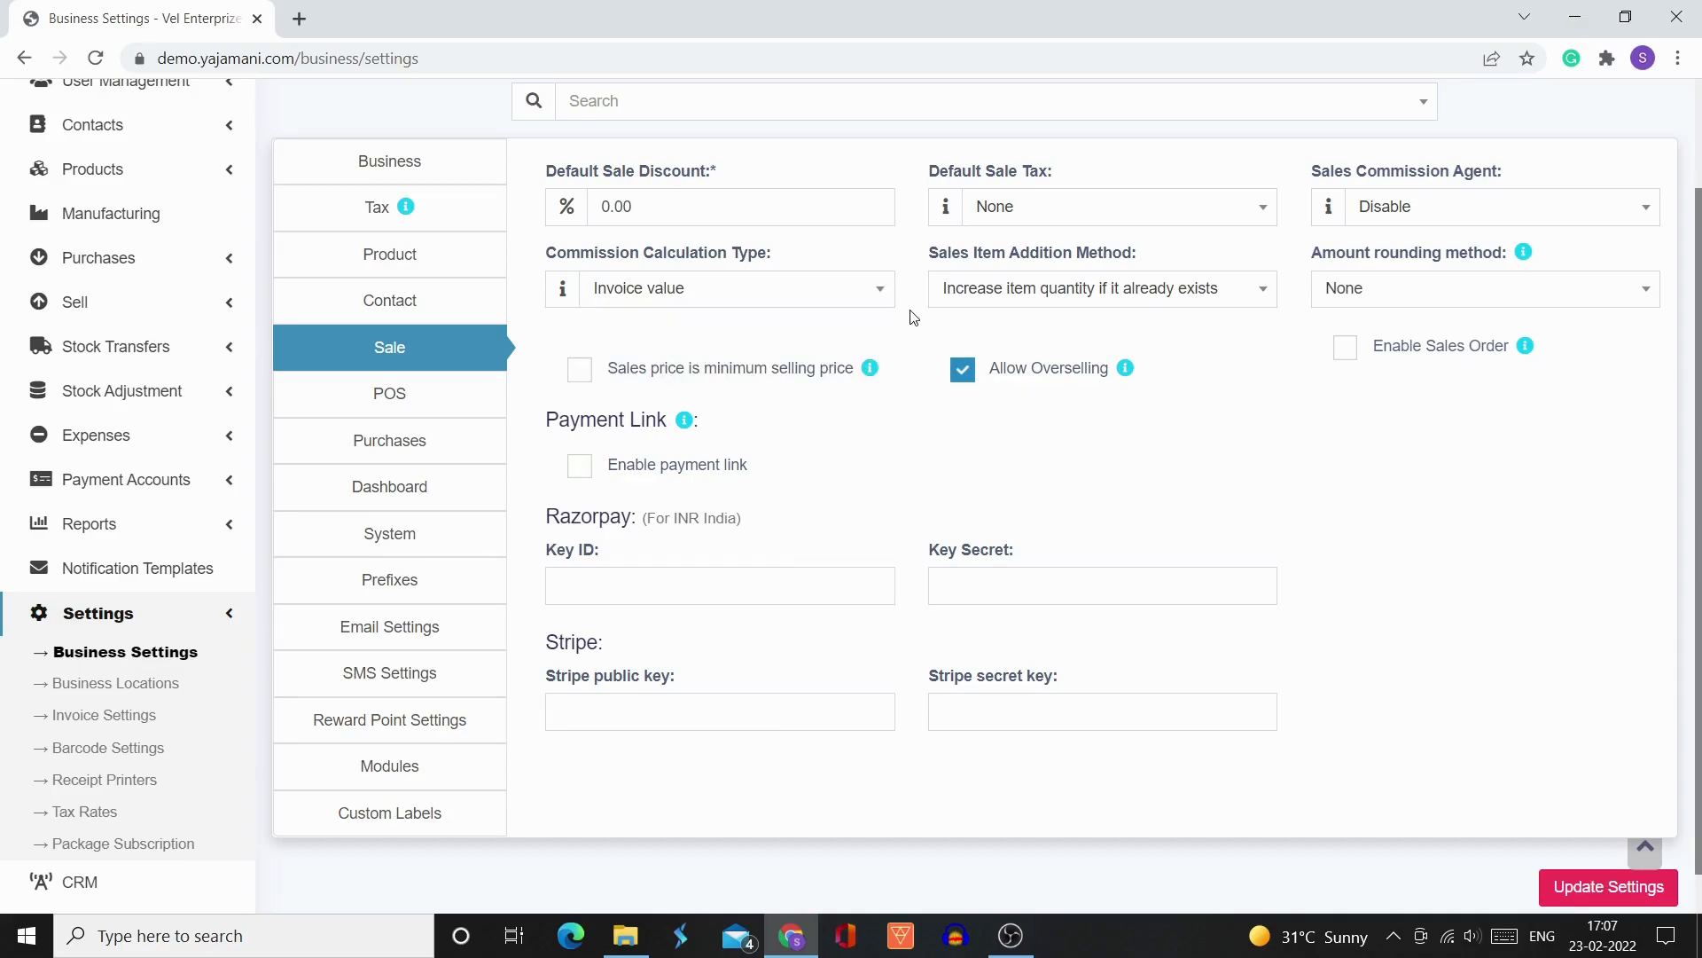
# Examine the choices for the sales item addition method and the amount rounding method without changing them
pyautogui.click(1238, 303)
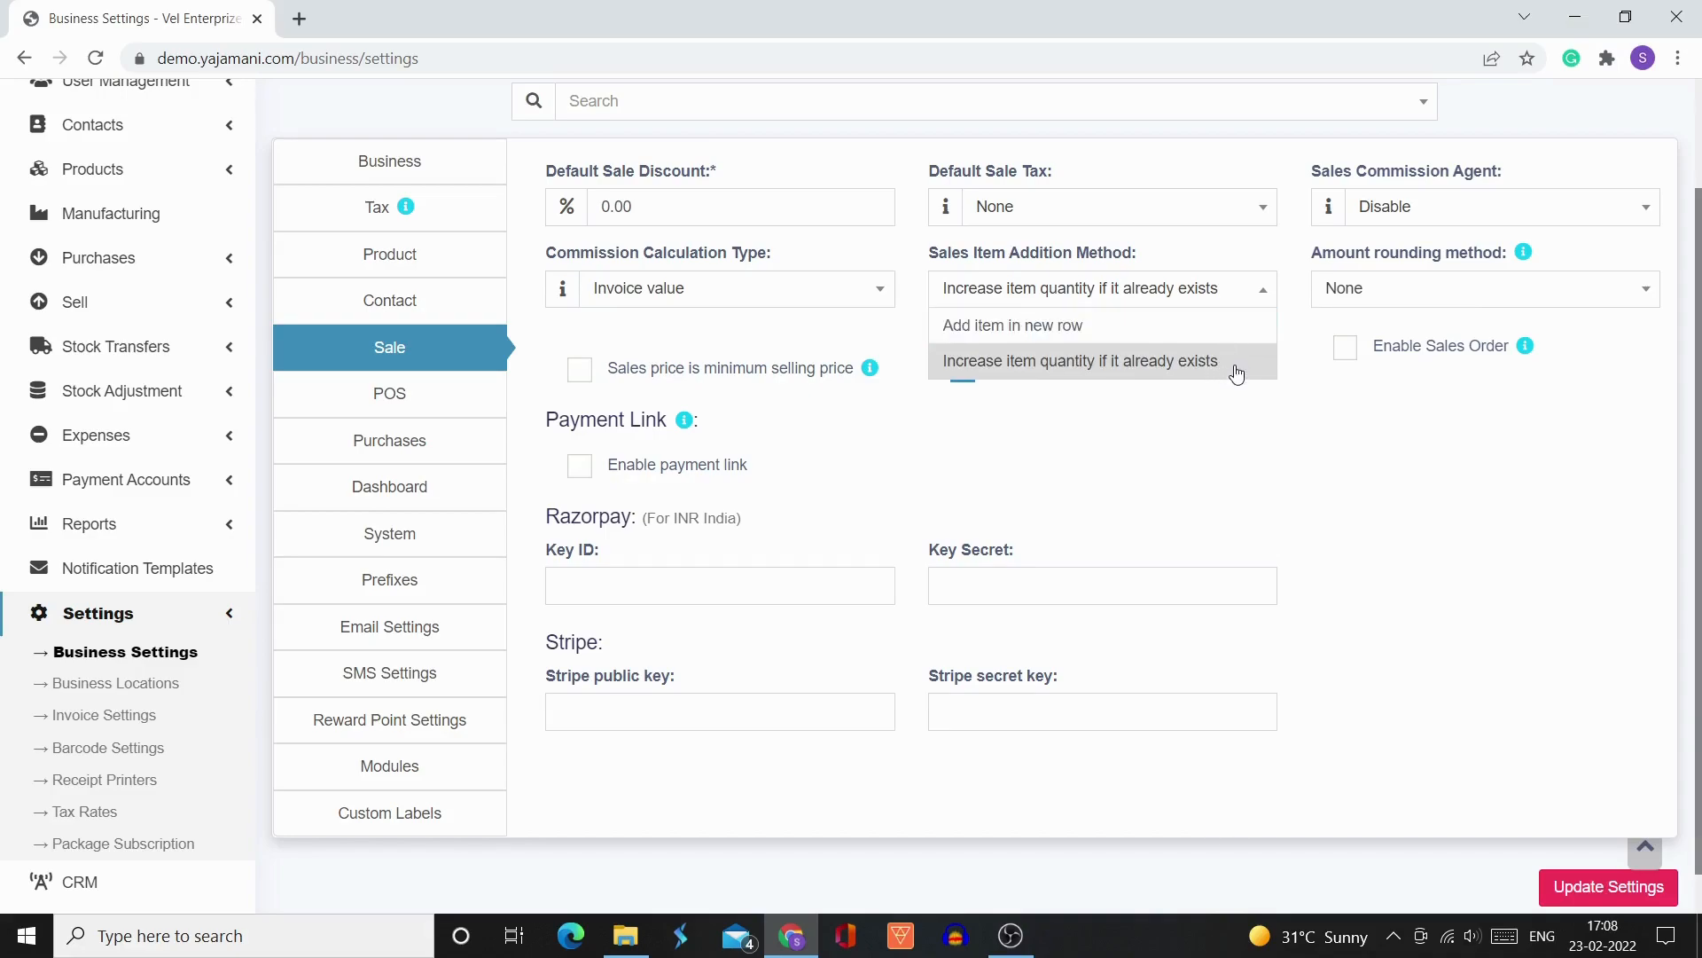
pyautogui.click(1297, 401)
pyautogui.click(1233, 302)
pyautogui.click(1293, 434)
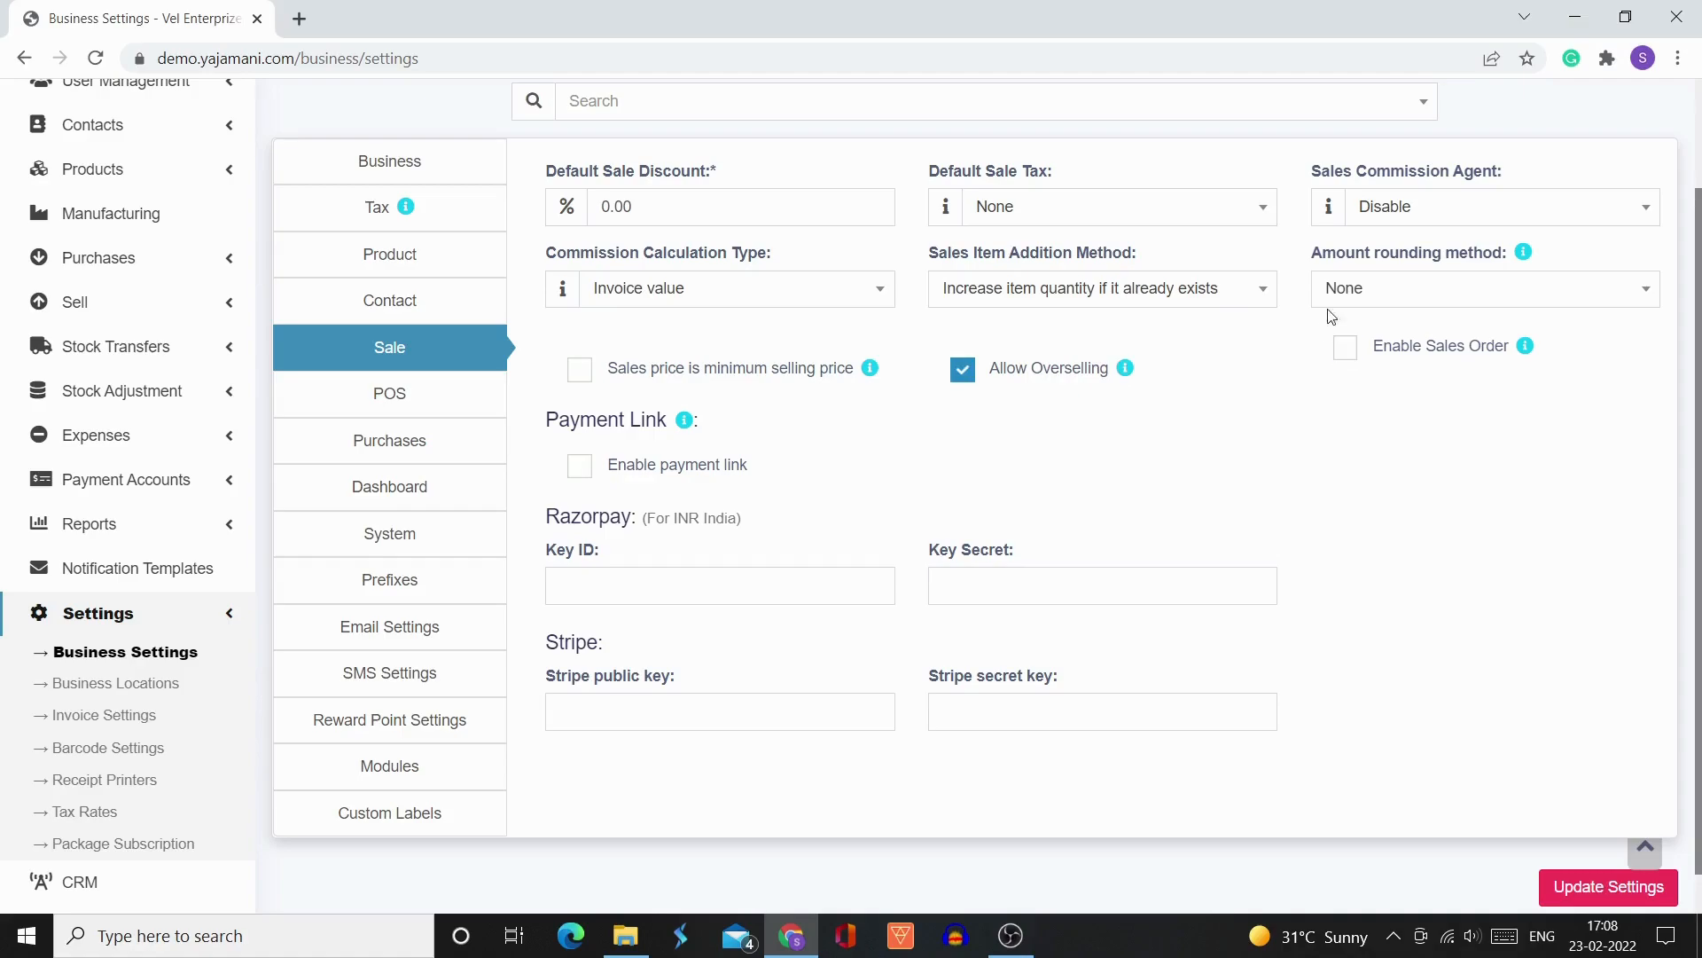
pyautogui.click(1345, 294)
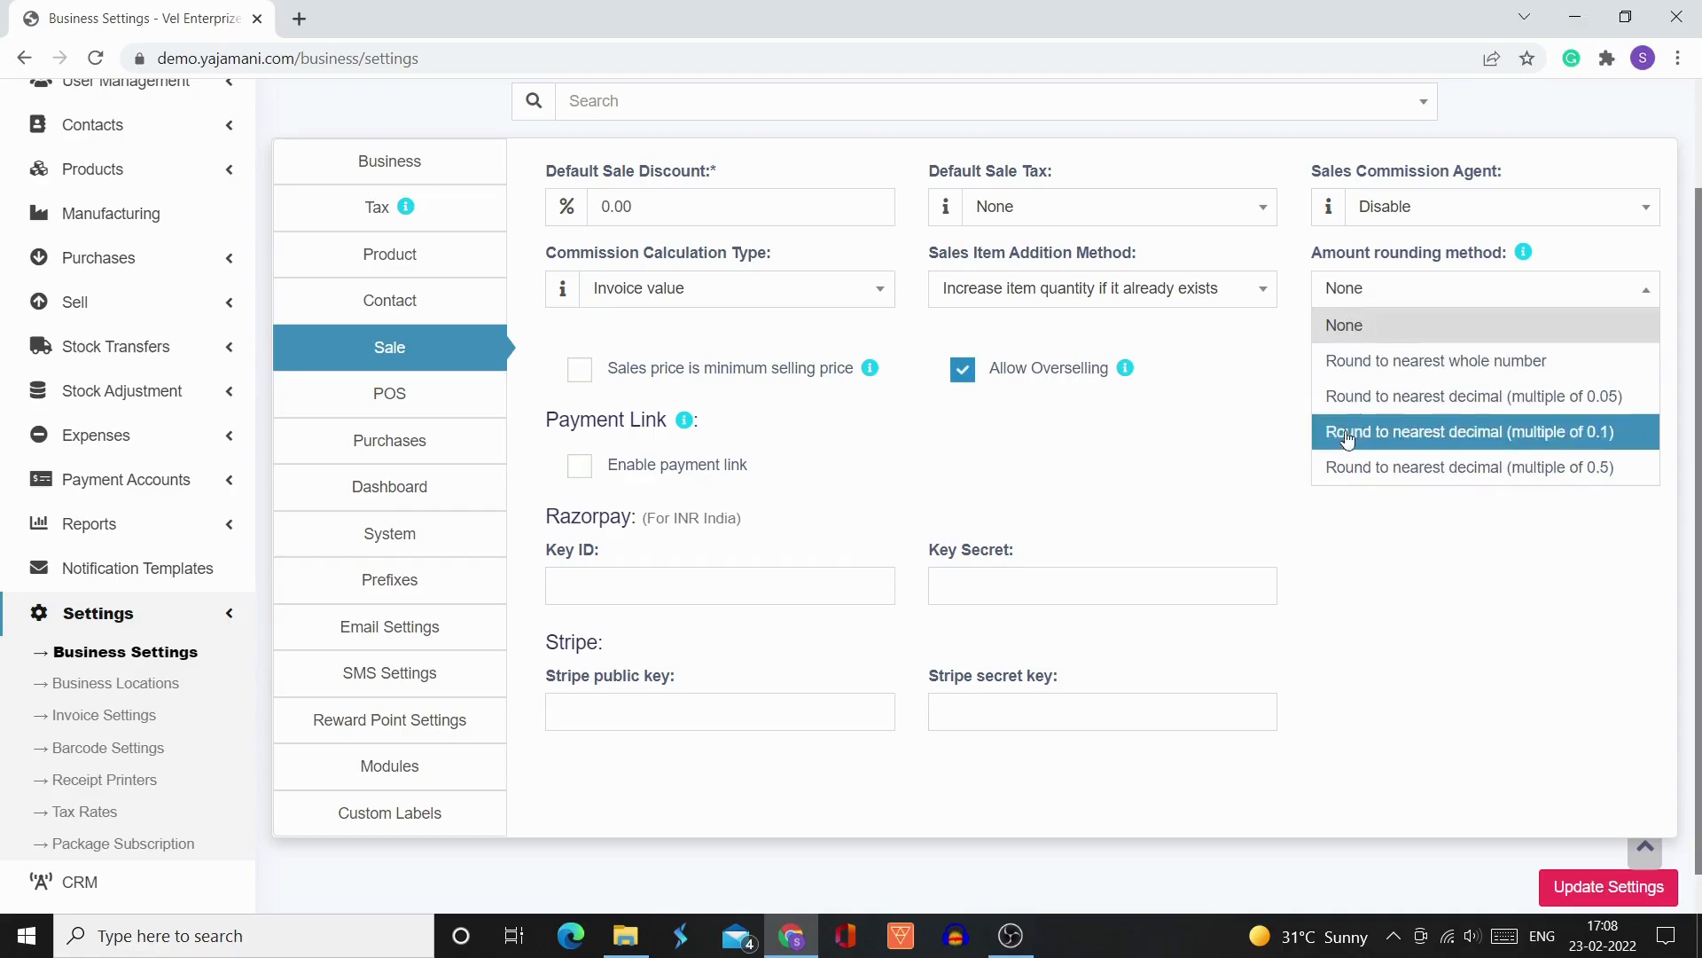
pyautogui.click(1251, 441)
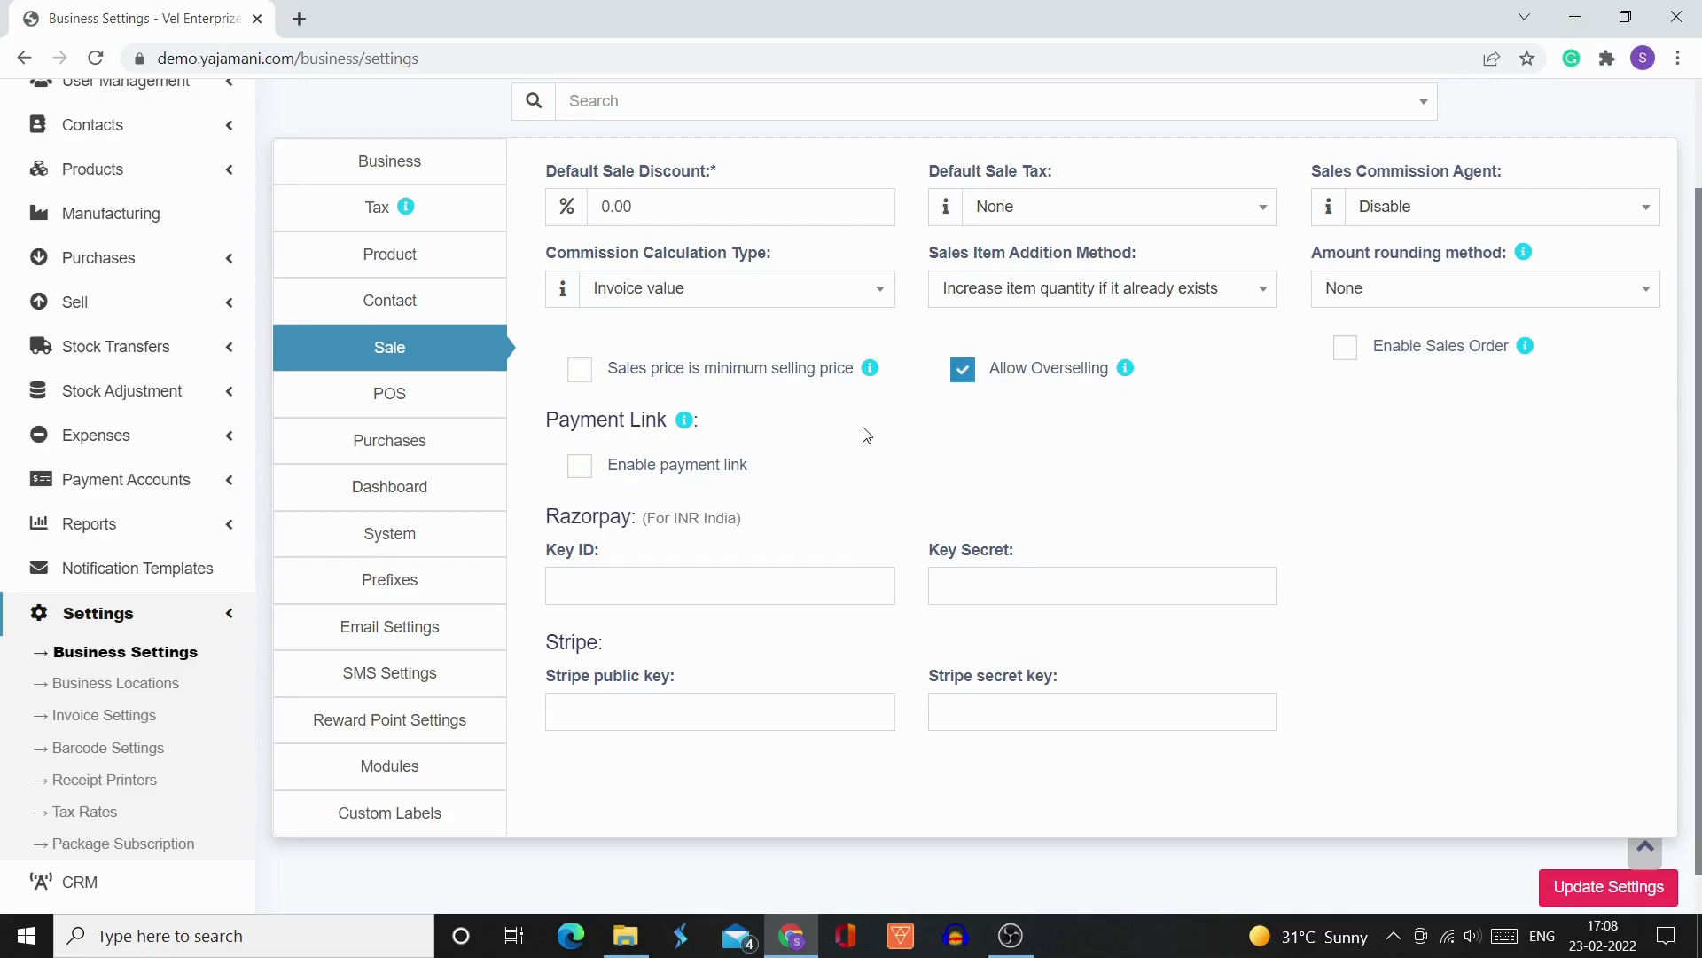
# Switch the Enable payment link option on and off again in the Sale settings
pyautogui.scroll(-1, 864, 440)
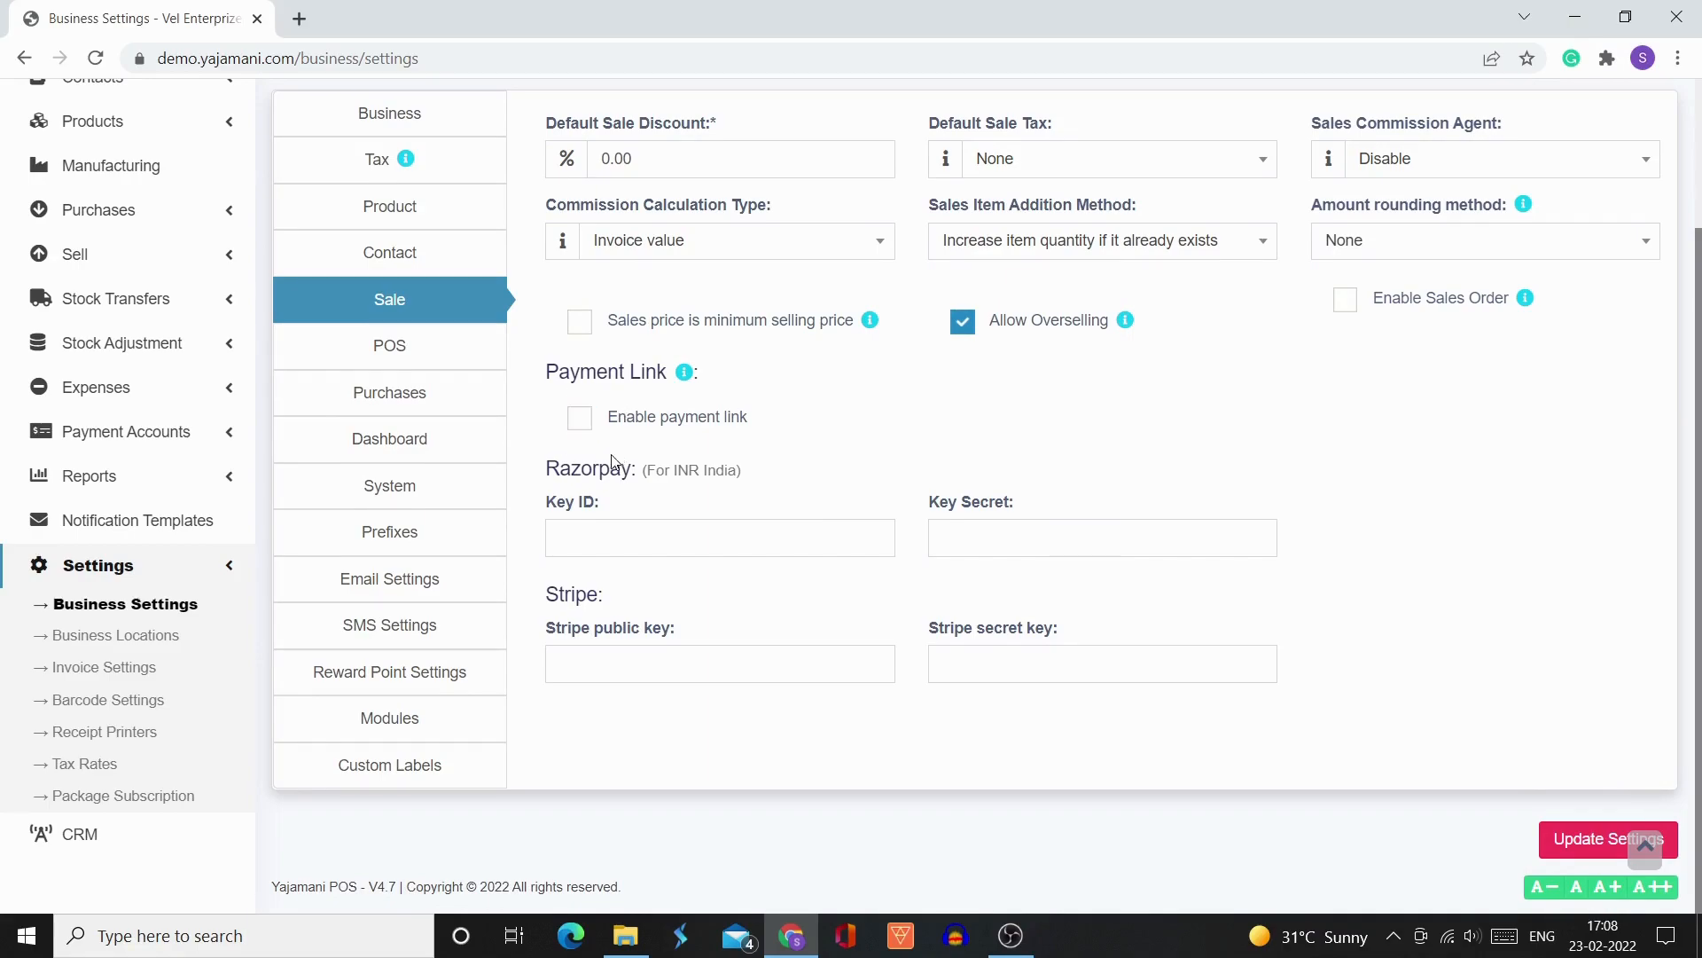
pyautogui.click(582, 419)
pyautogui.click(582, 418)
# Open the POS settings and review the keyboard shortcuts and the POS option checkboxes
pyautogui.click(451, 355)
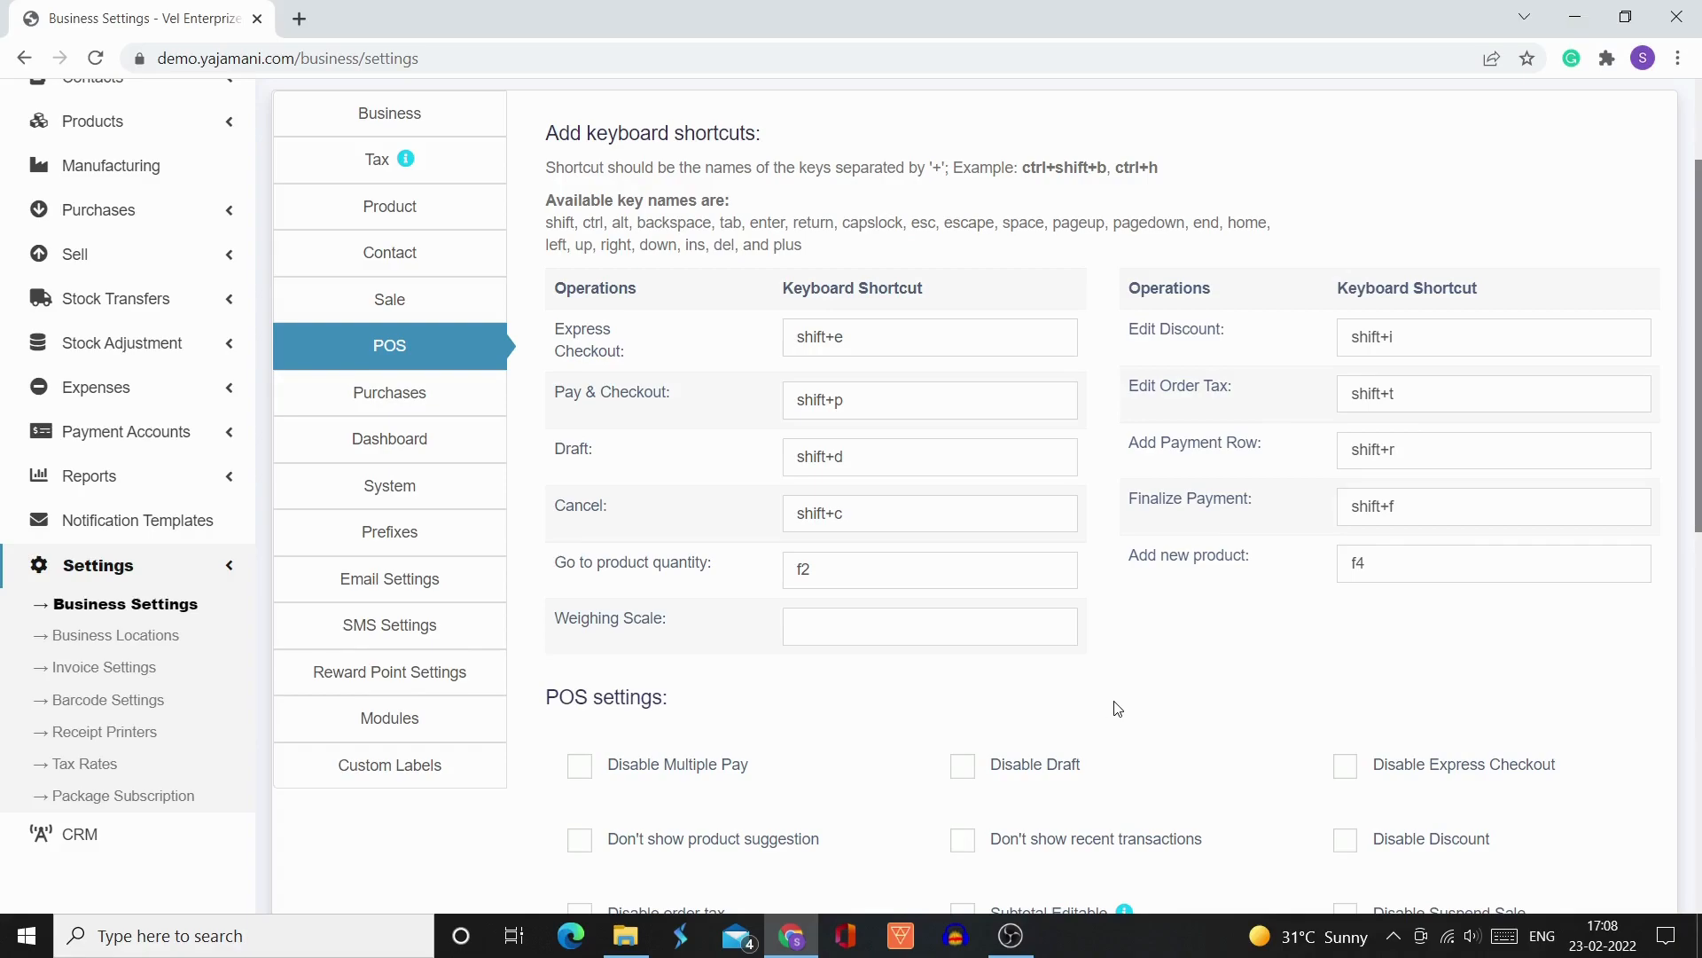
pyautogui.scroll(-7, 1115, 707)
pyautogui.scroll(-2, 1114, 707)
pyautogui.scroll(4, 1114, 707)
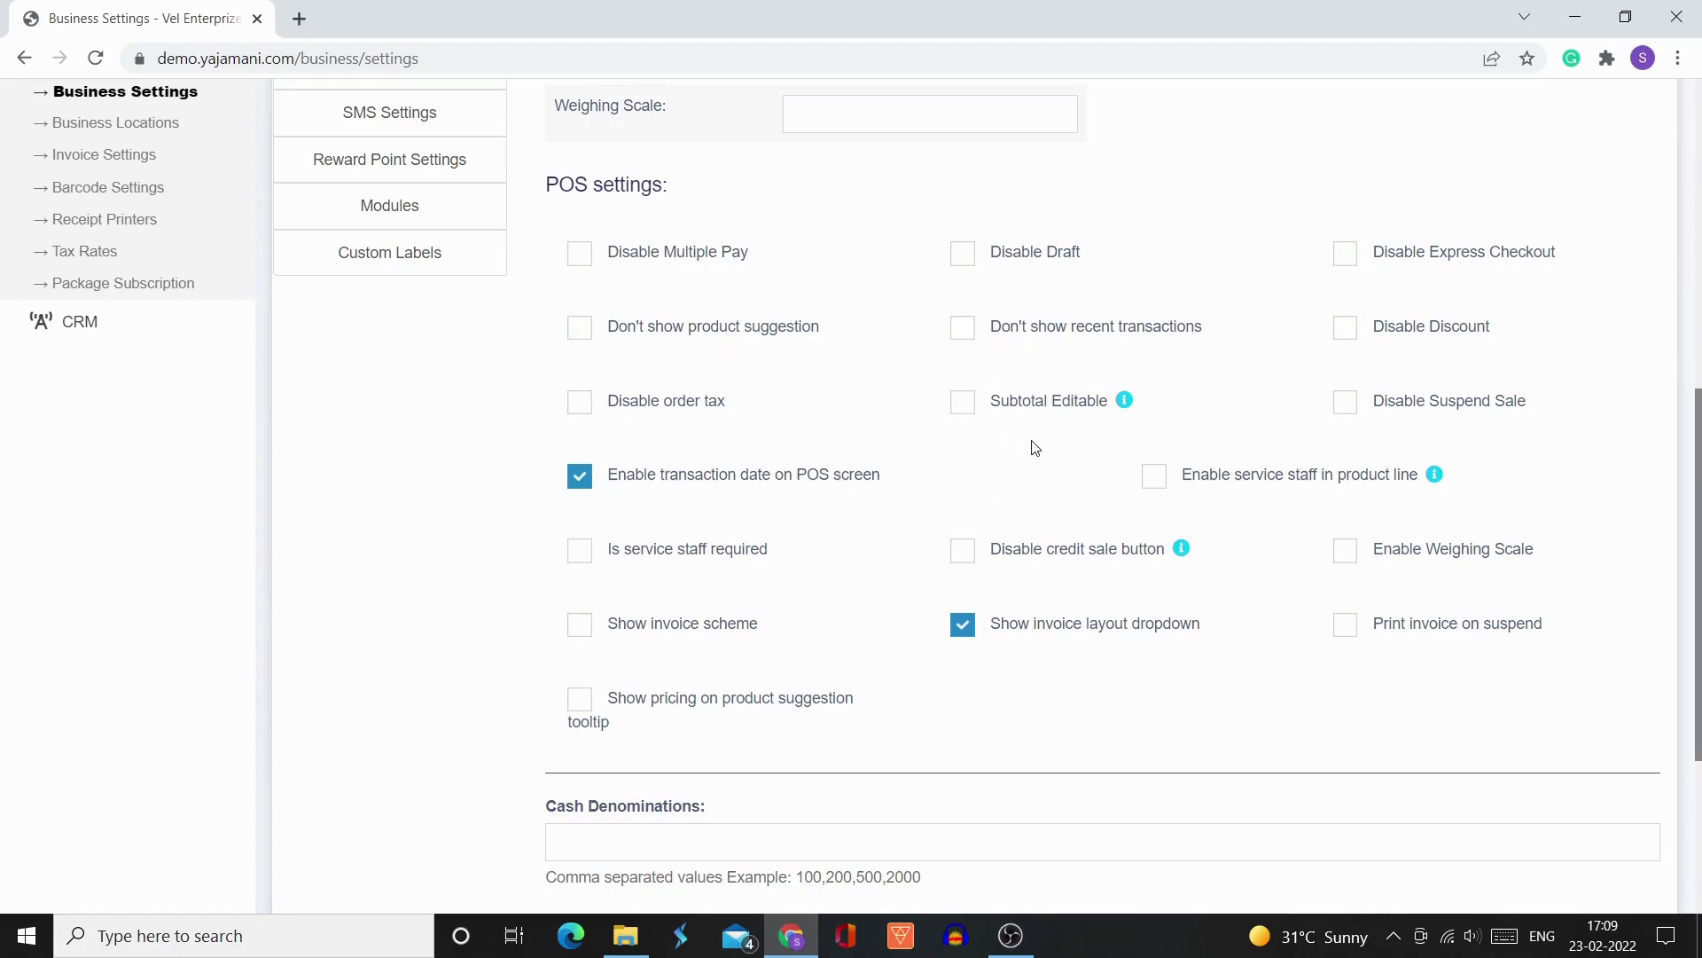
# Switch the Subtotal Editable and Enable Weighing Scale options on and off again in the POS settings
pyautogui.click(972, 412)
pyautogui.click(972, 413)
pyautogui.click(1346, 553)
pyautogui.click(1346, 553)
# Review the cash denominations field and the weighing scale barcode options in the POS settings
pyautogui.scroll(1, 891, 490)
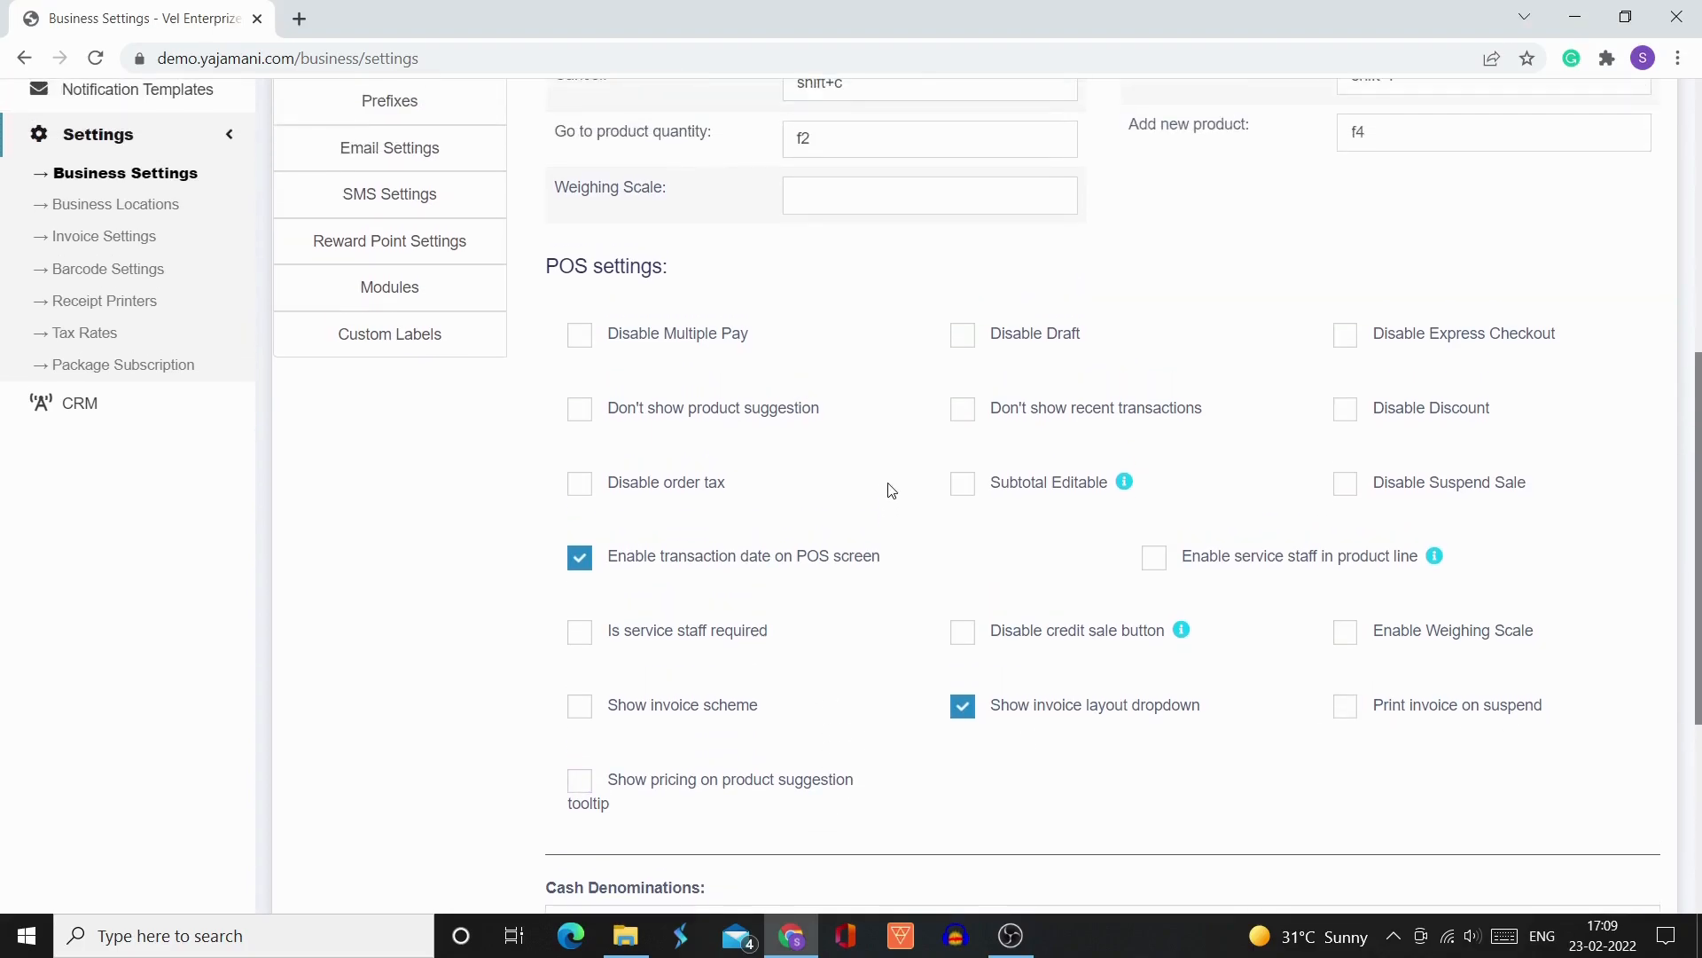
pyautogui.scroll(-1, 891, 489)
pyautogui.scroll(-4, 901, 608)
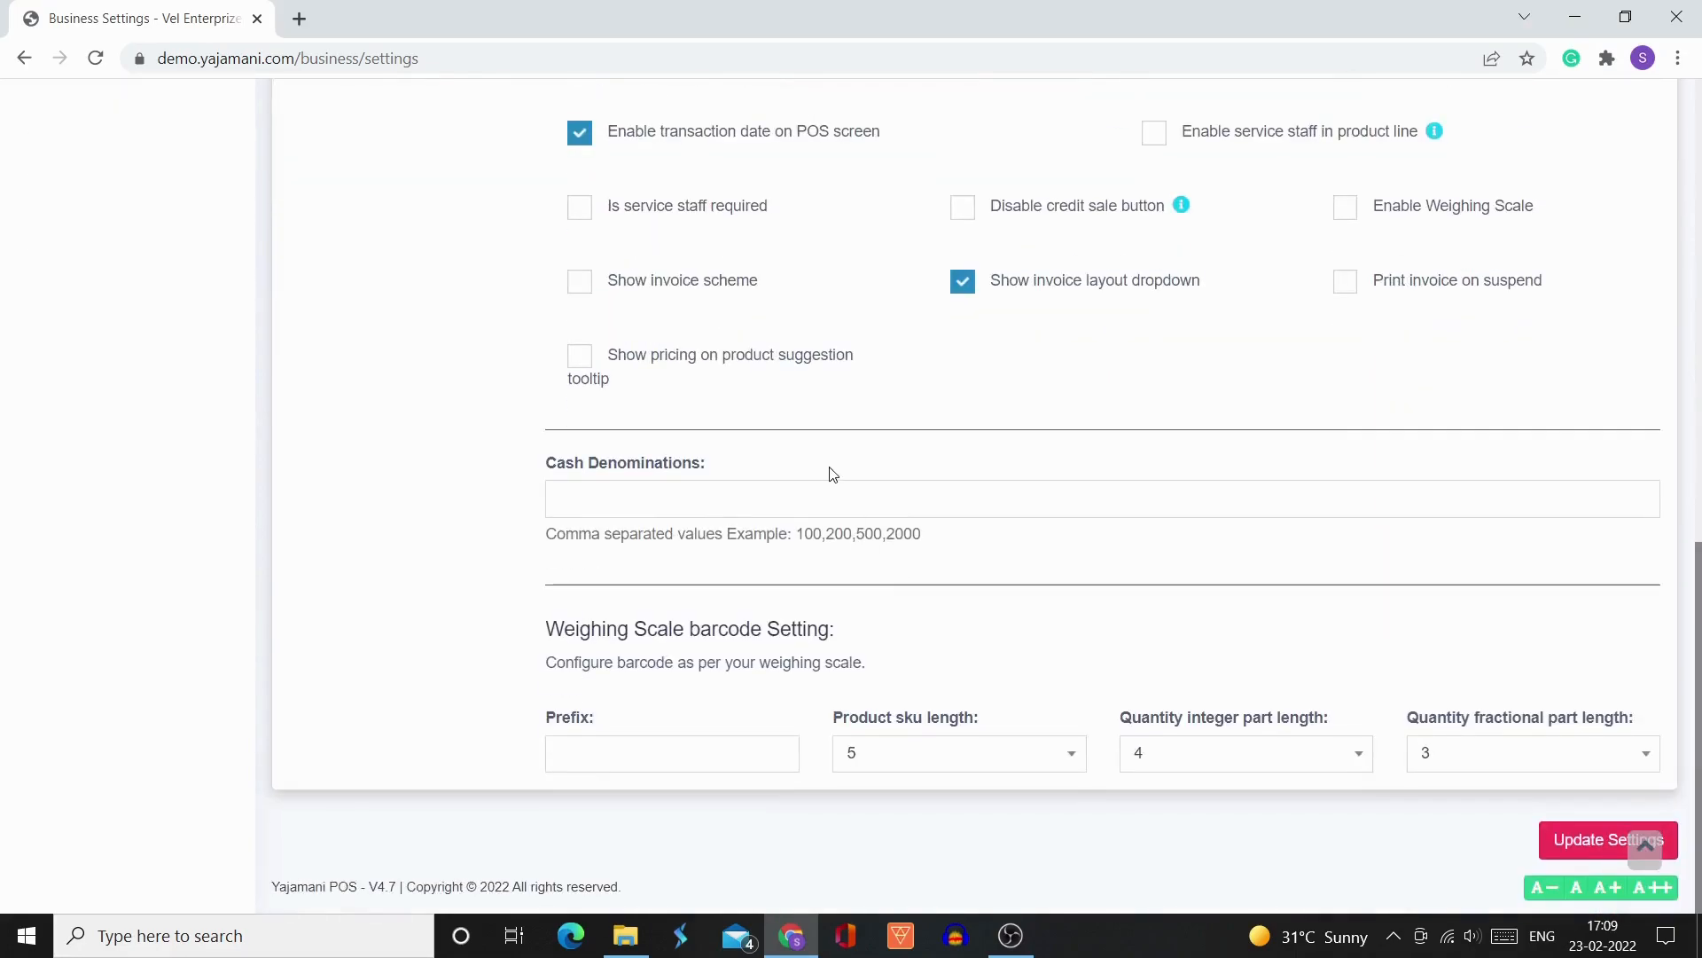
pyautogui.click(833, 505)
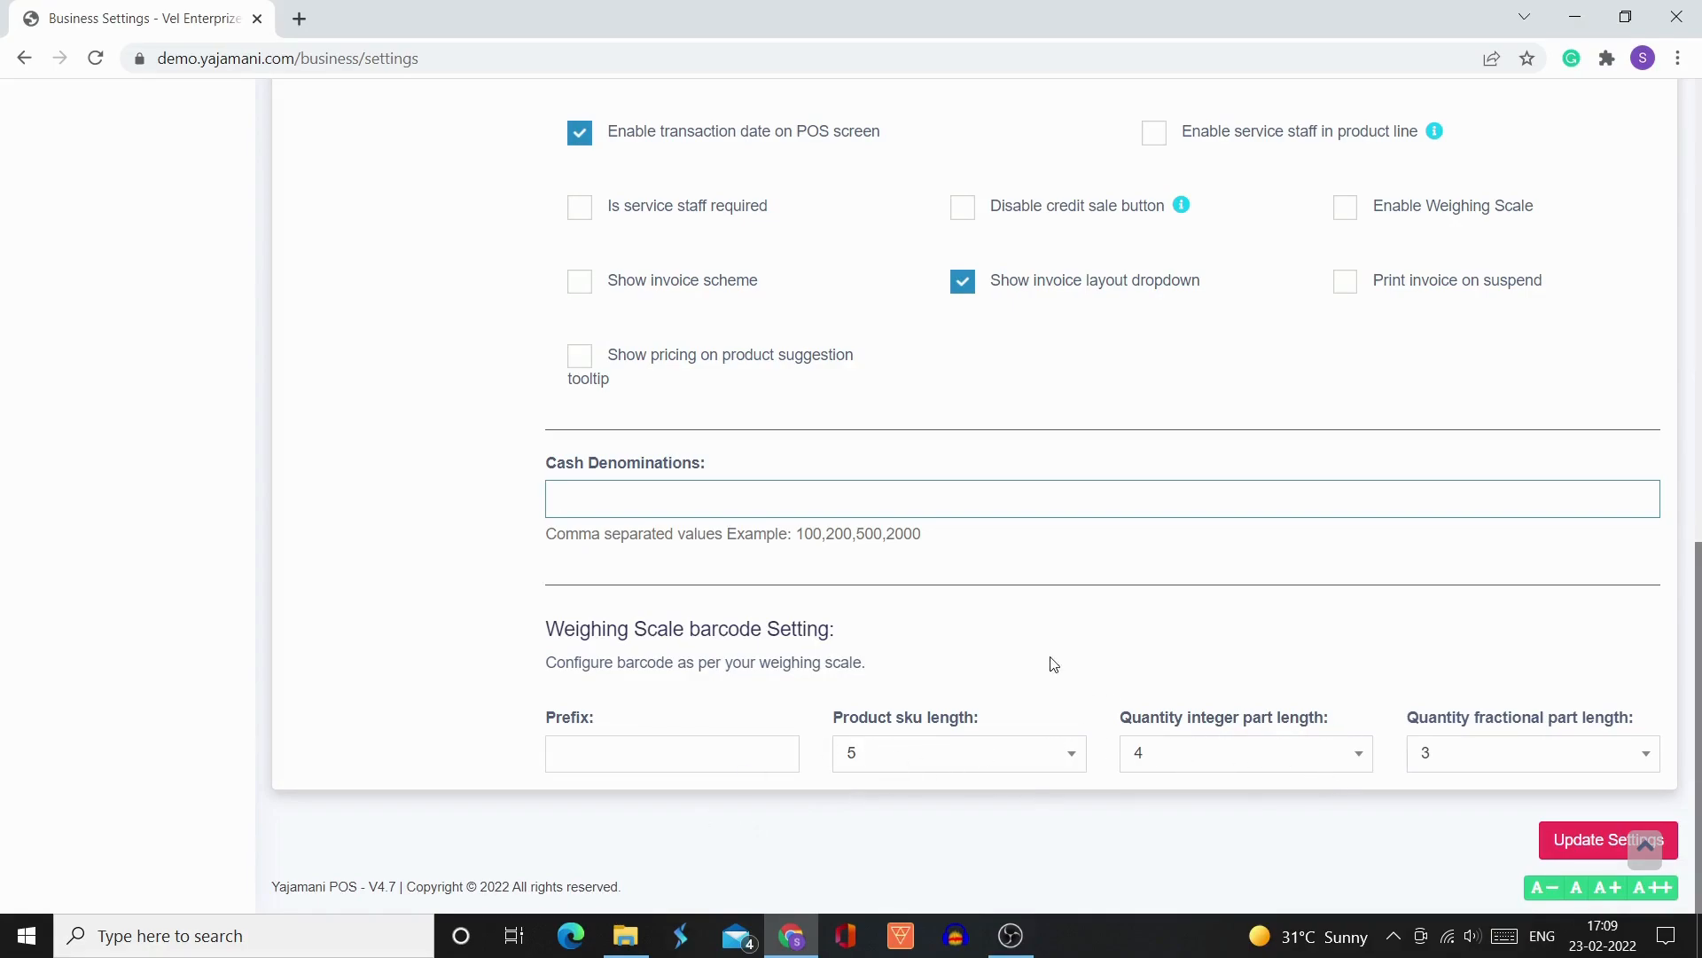
pyautogui.scroll(9, 1027, 609)
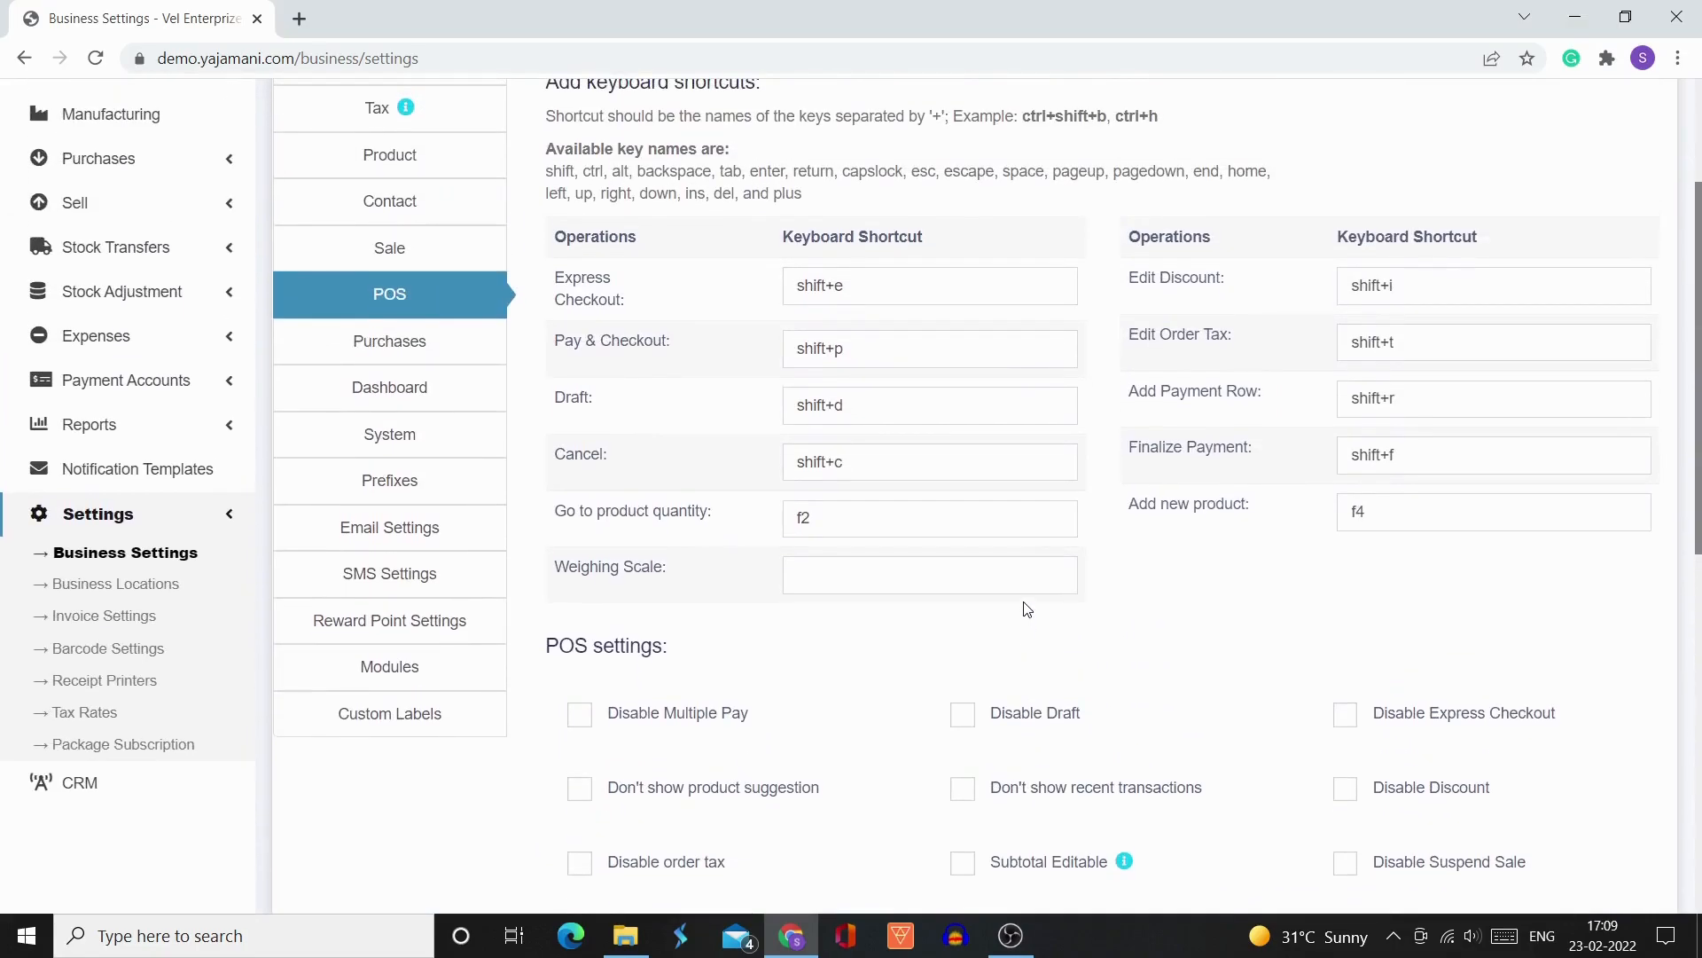
# Review the Purchases settings and the stock expiry alert period in the Dashboard settings
pyautogui.click(406, 353)
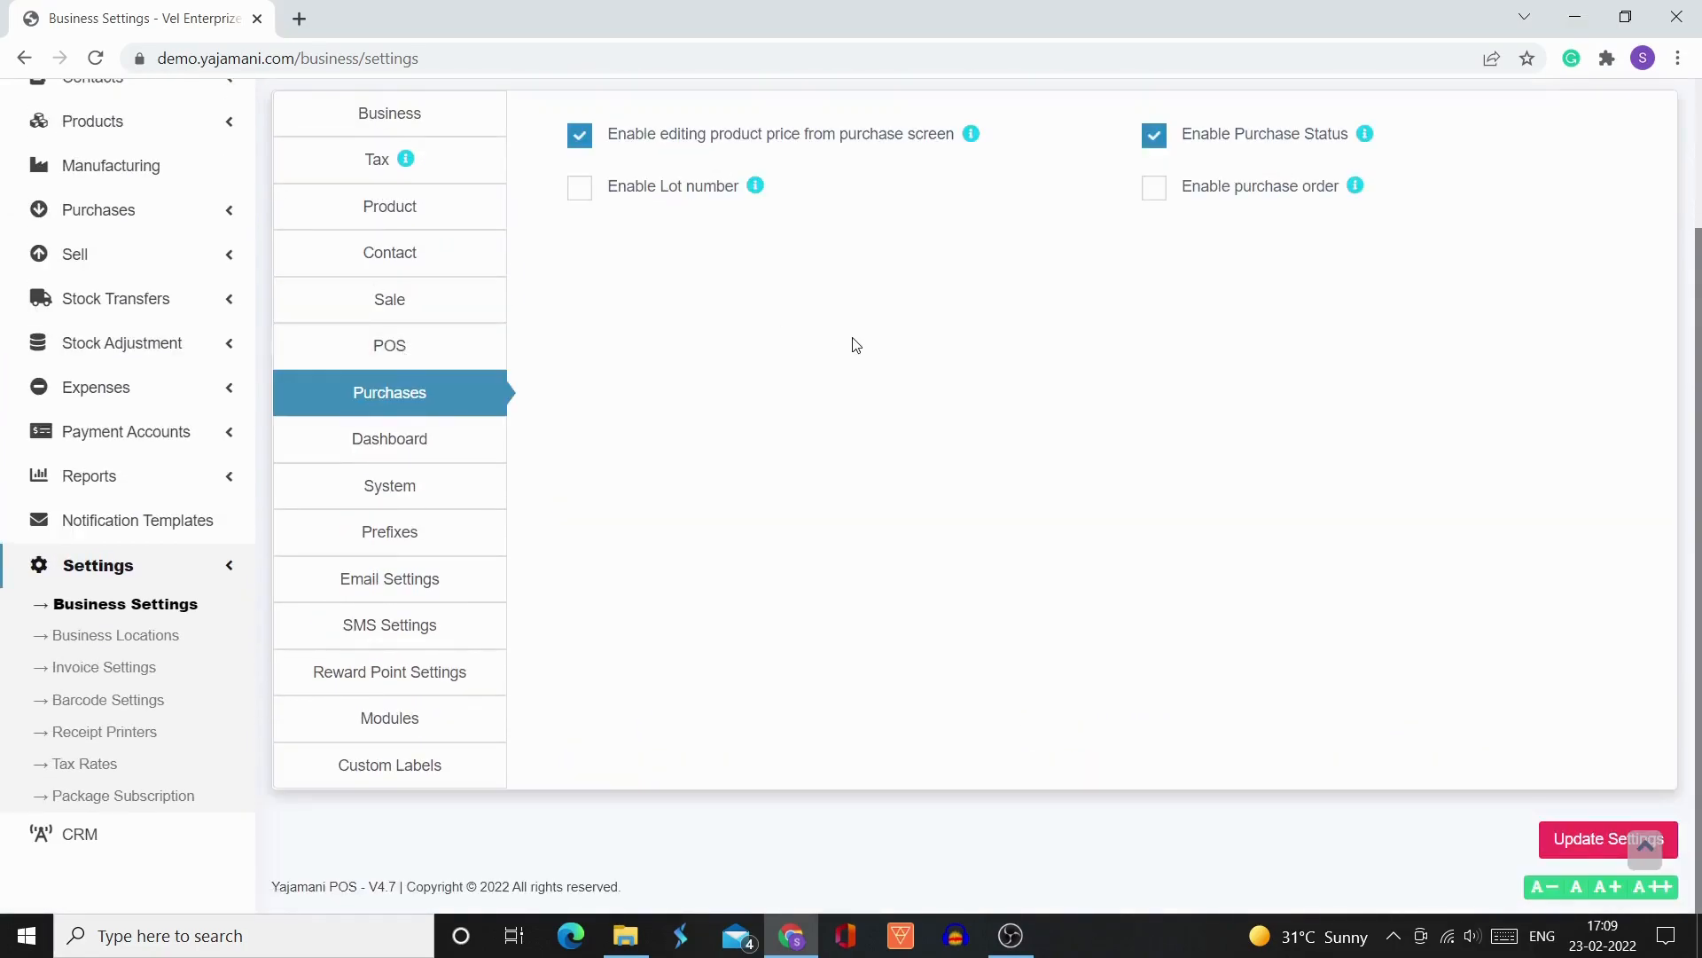
pyautogui.scroll(2, 851, 342)
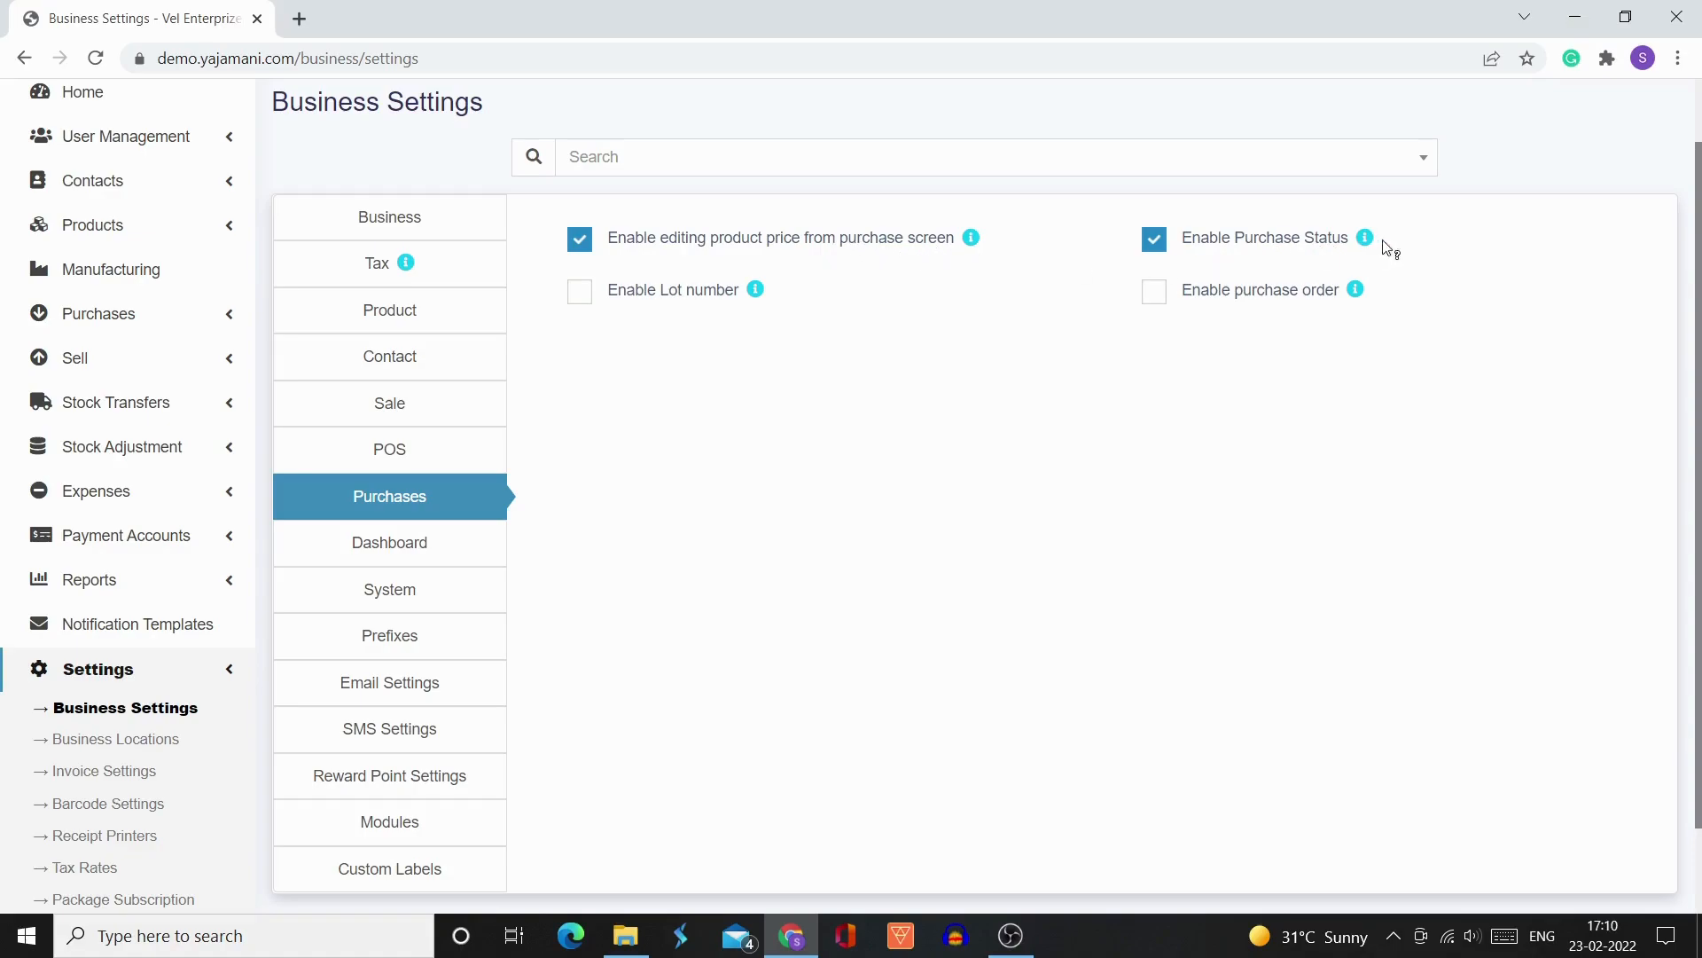
pyautogui.scroll(-2, 502, 537)
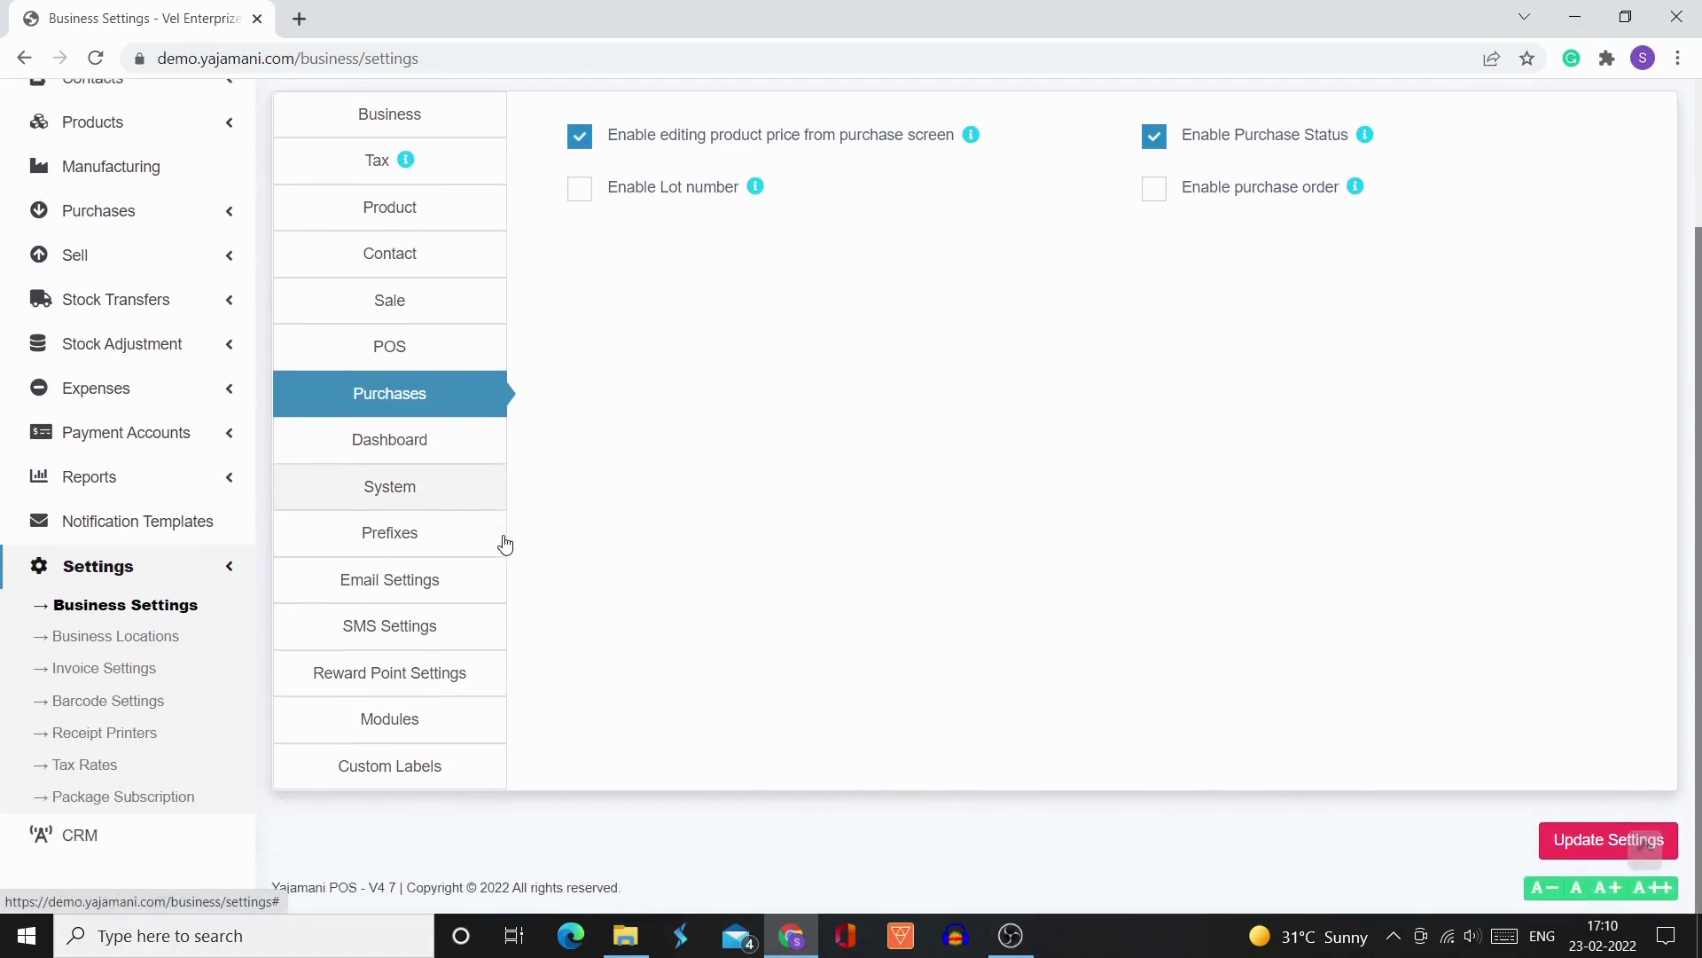
pyautogui.click(468, 448)
pyautogui.scroll(1, 721, 344)
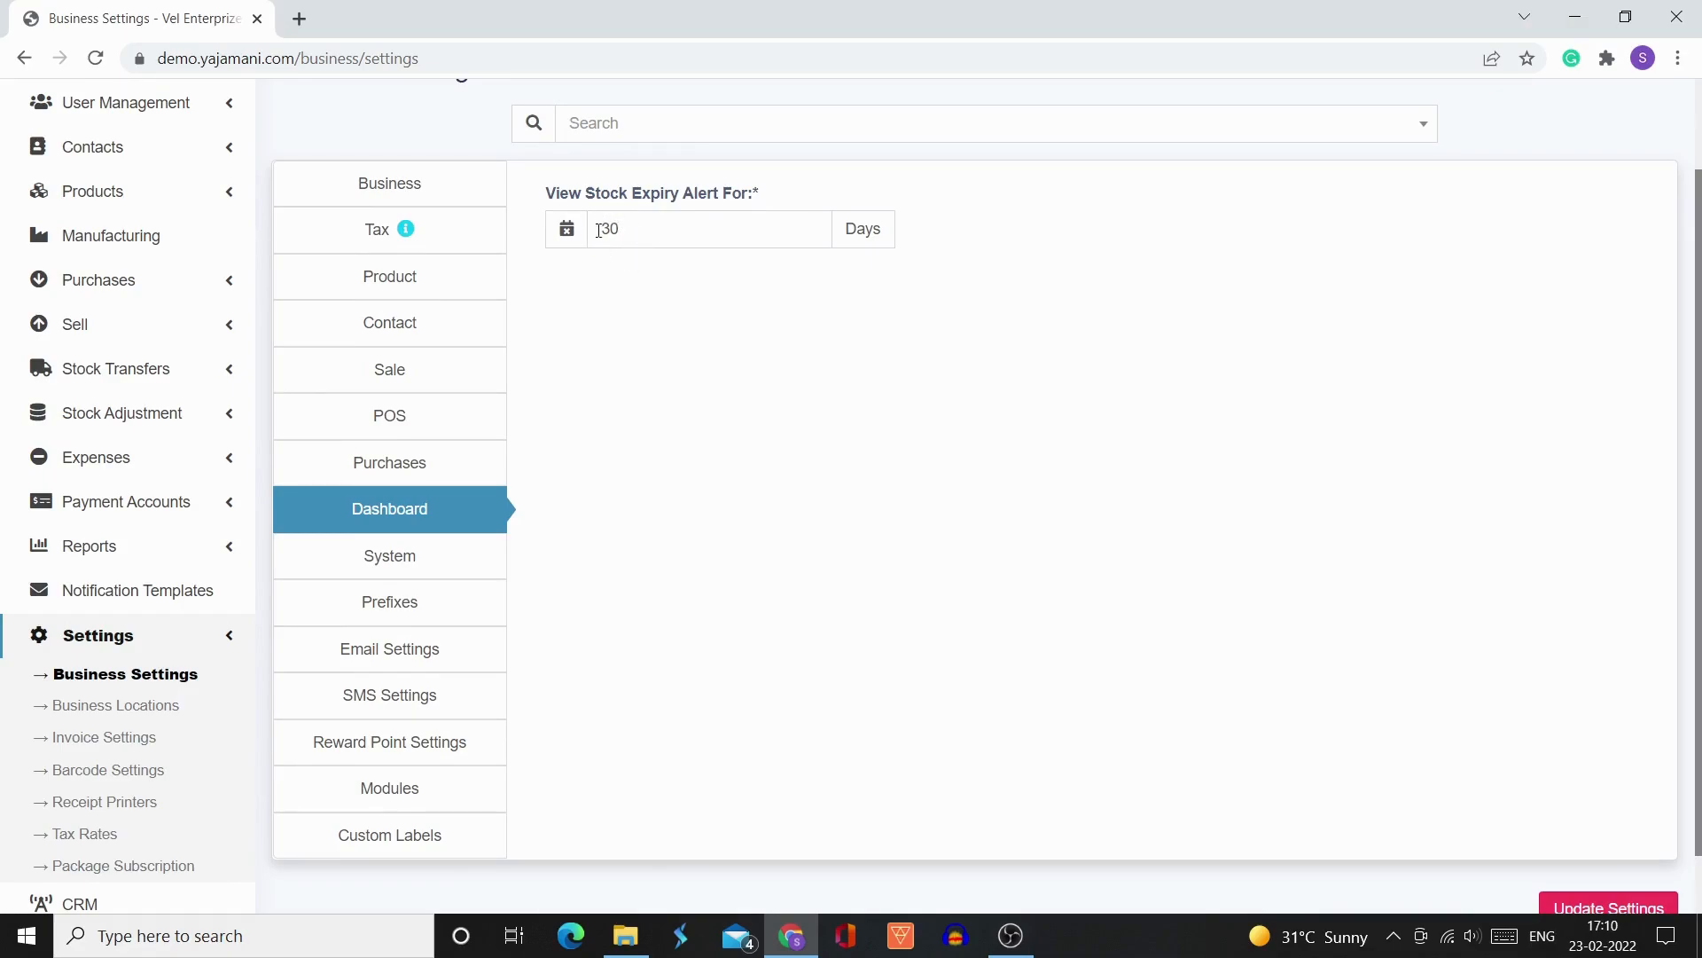
pyautogui.scroll(-2, 608, 384)
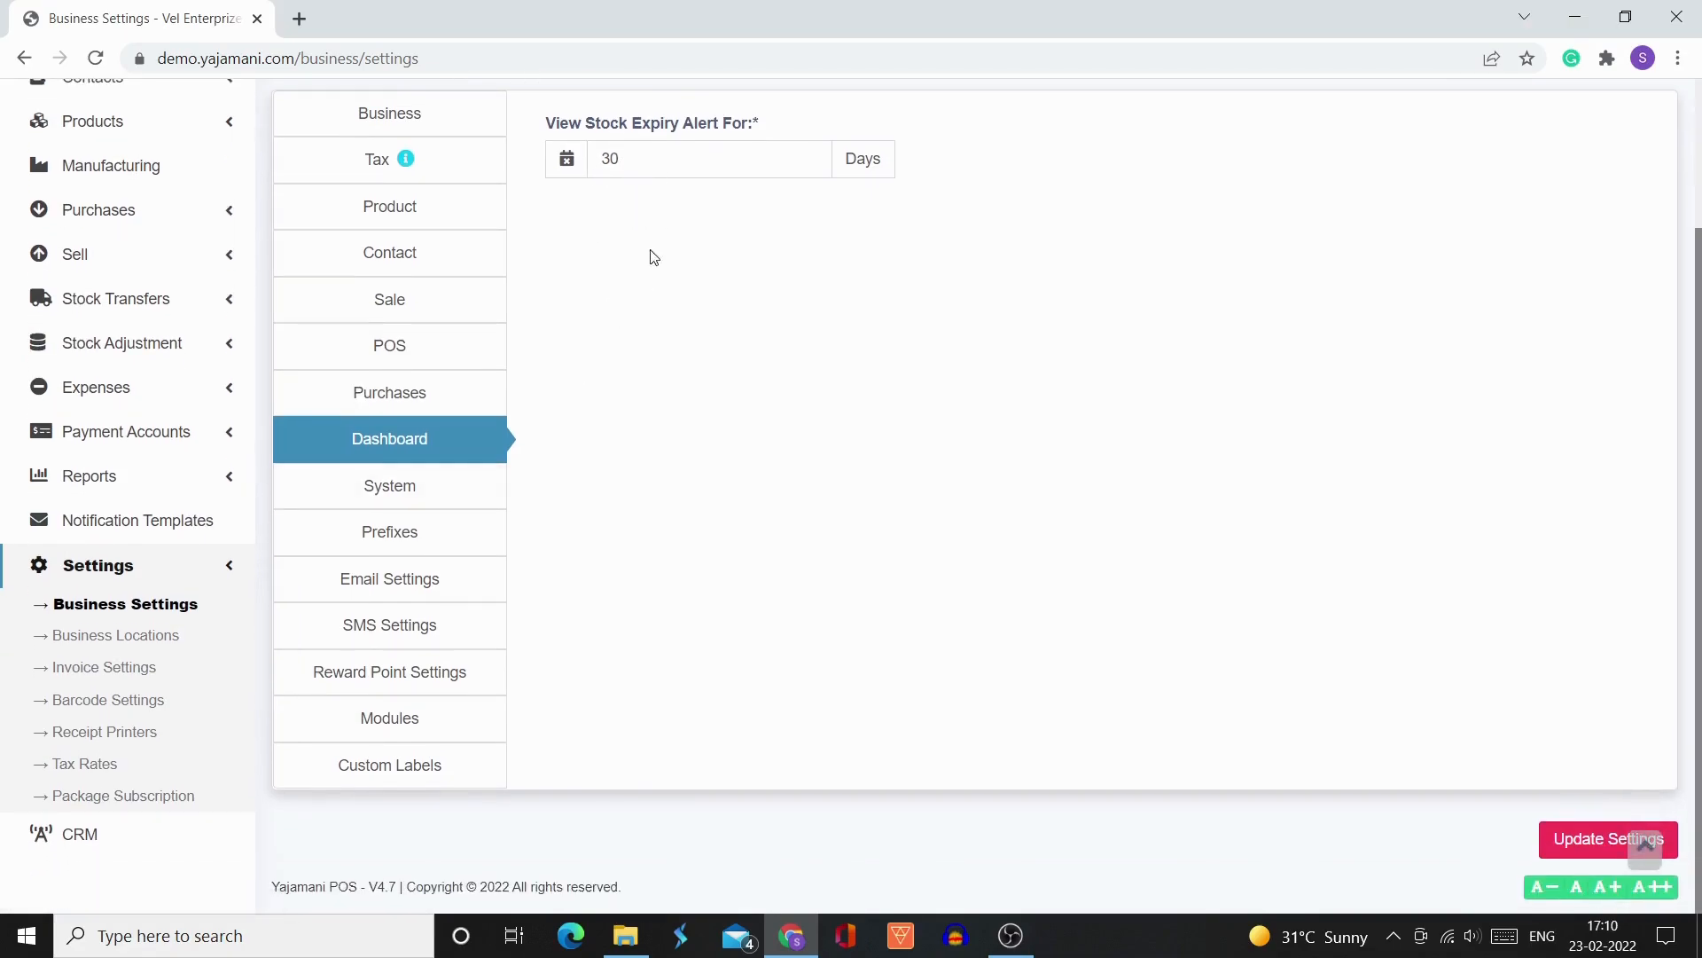
# Open the System settings and examine the theme color and default datatable page entries choices without changing them
pyautogui.click(446, 498)
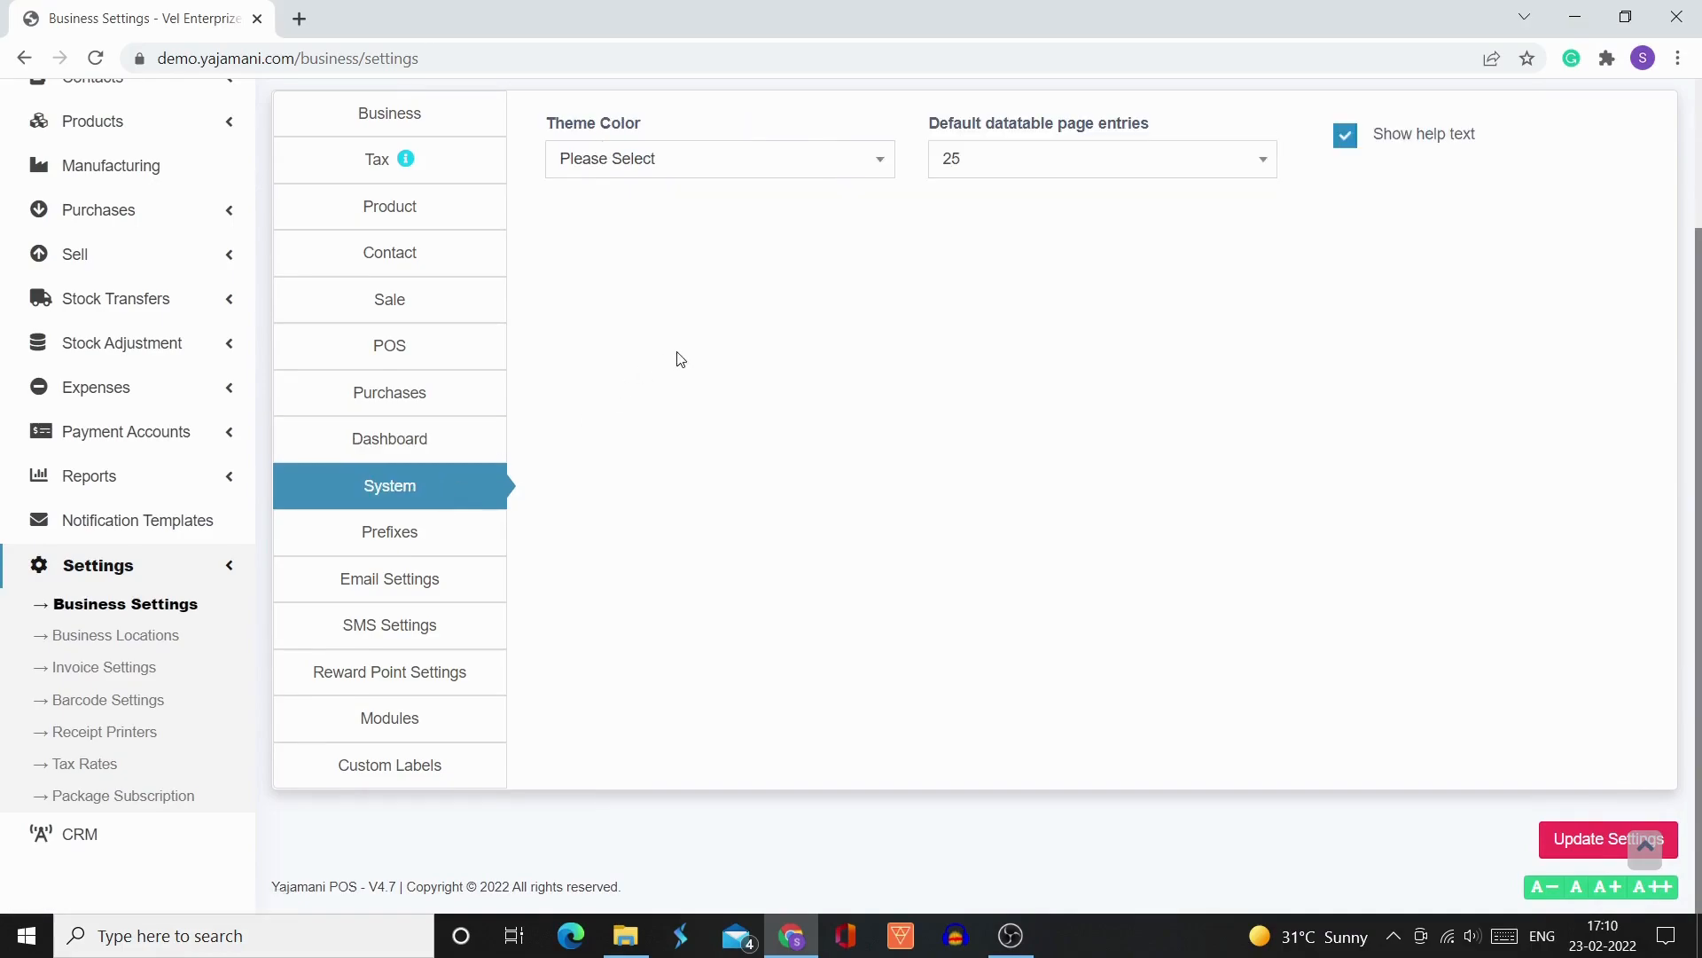
pyautogui.scroll(1, 680, 358)
pyautogui.click(783, 220)
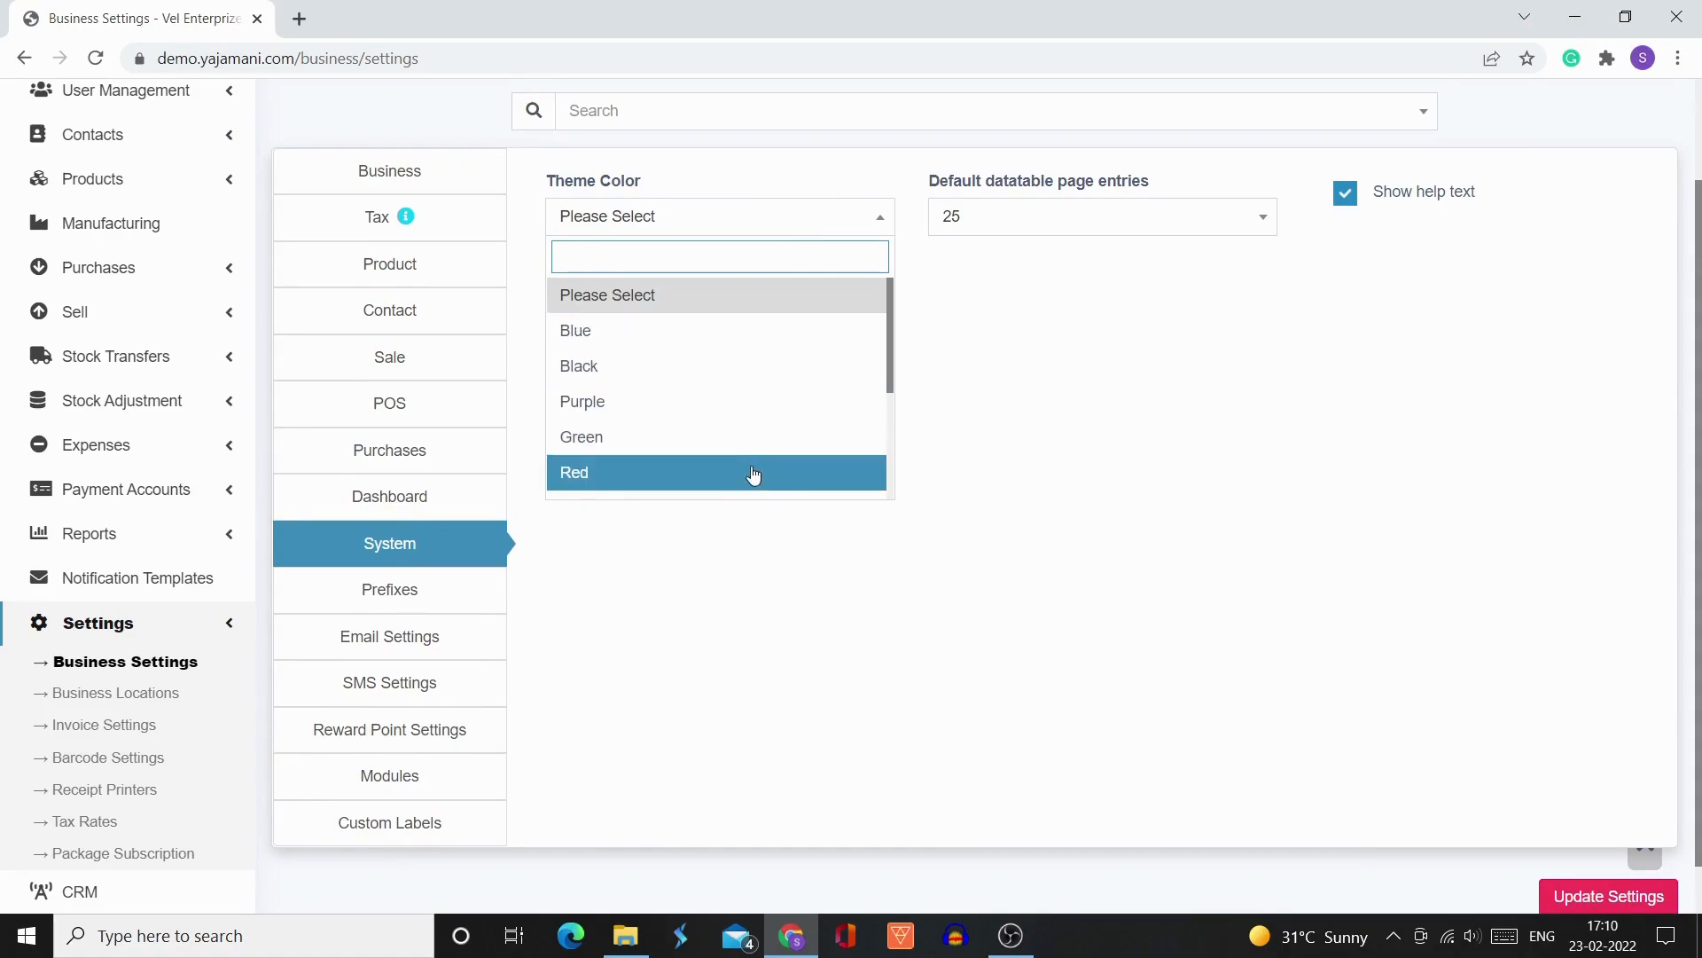
pyautogui.click(1069, 318)
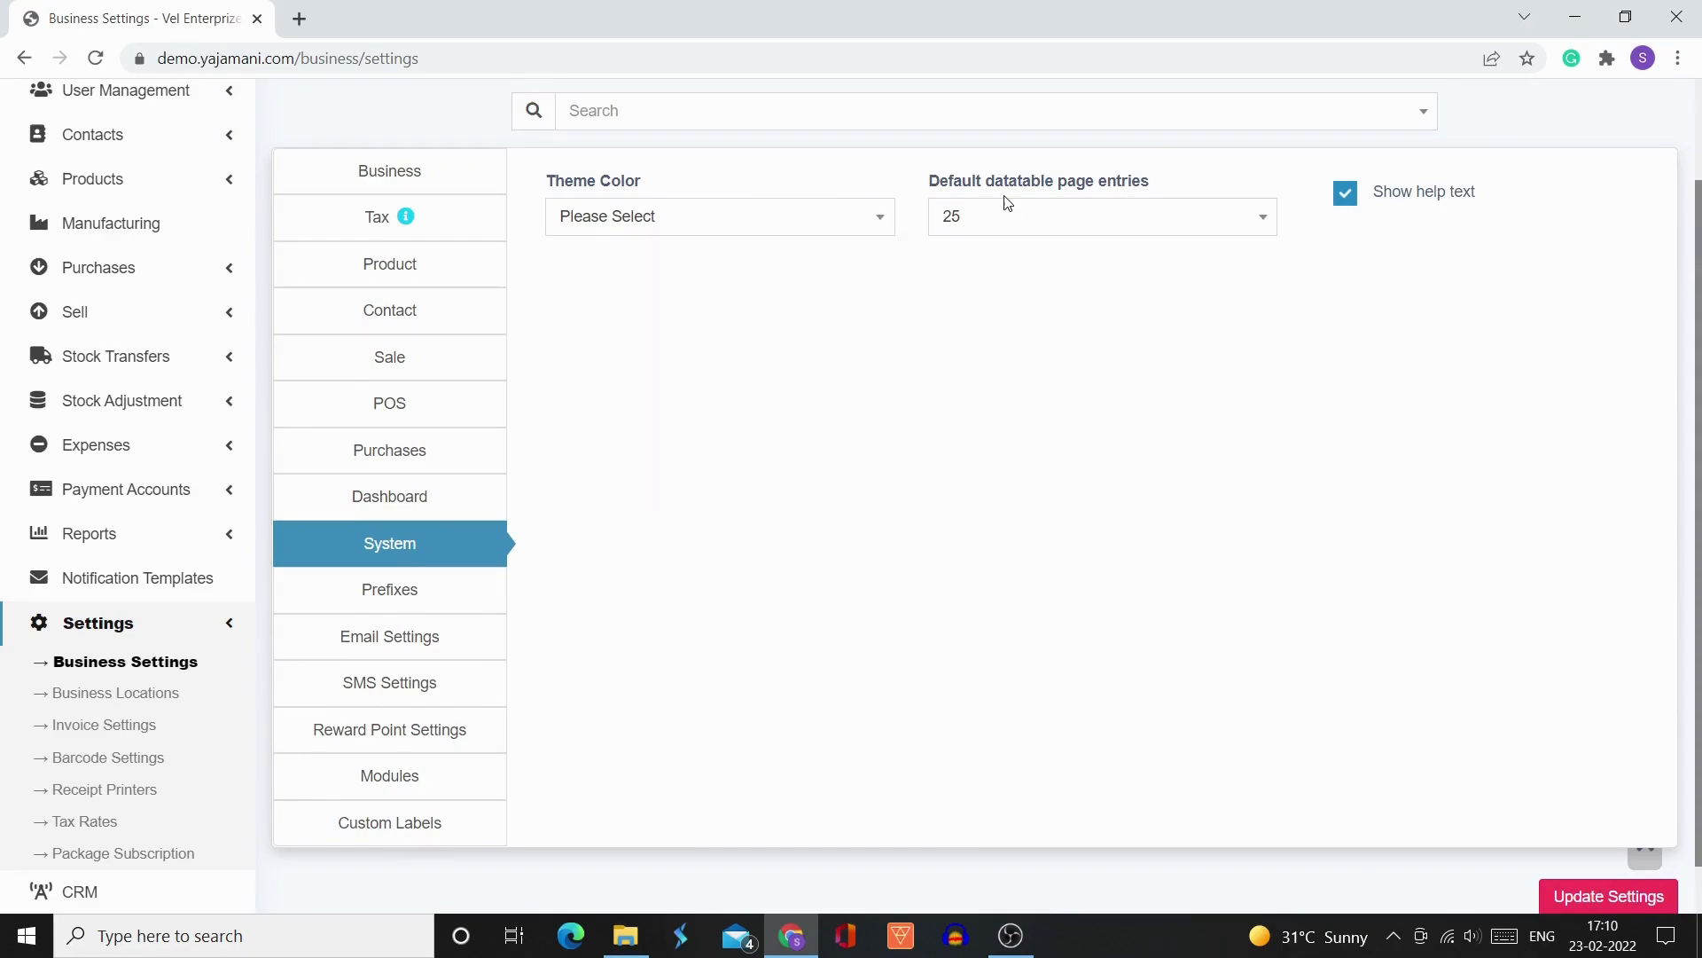
pyautogui.click(1065, 230)
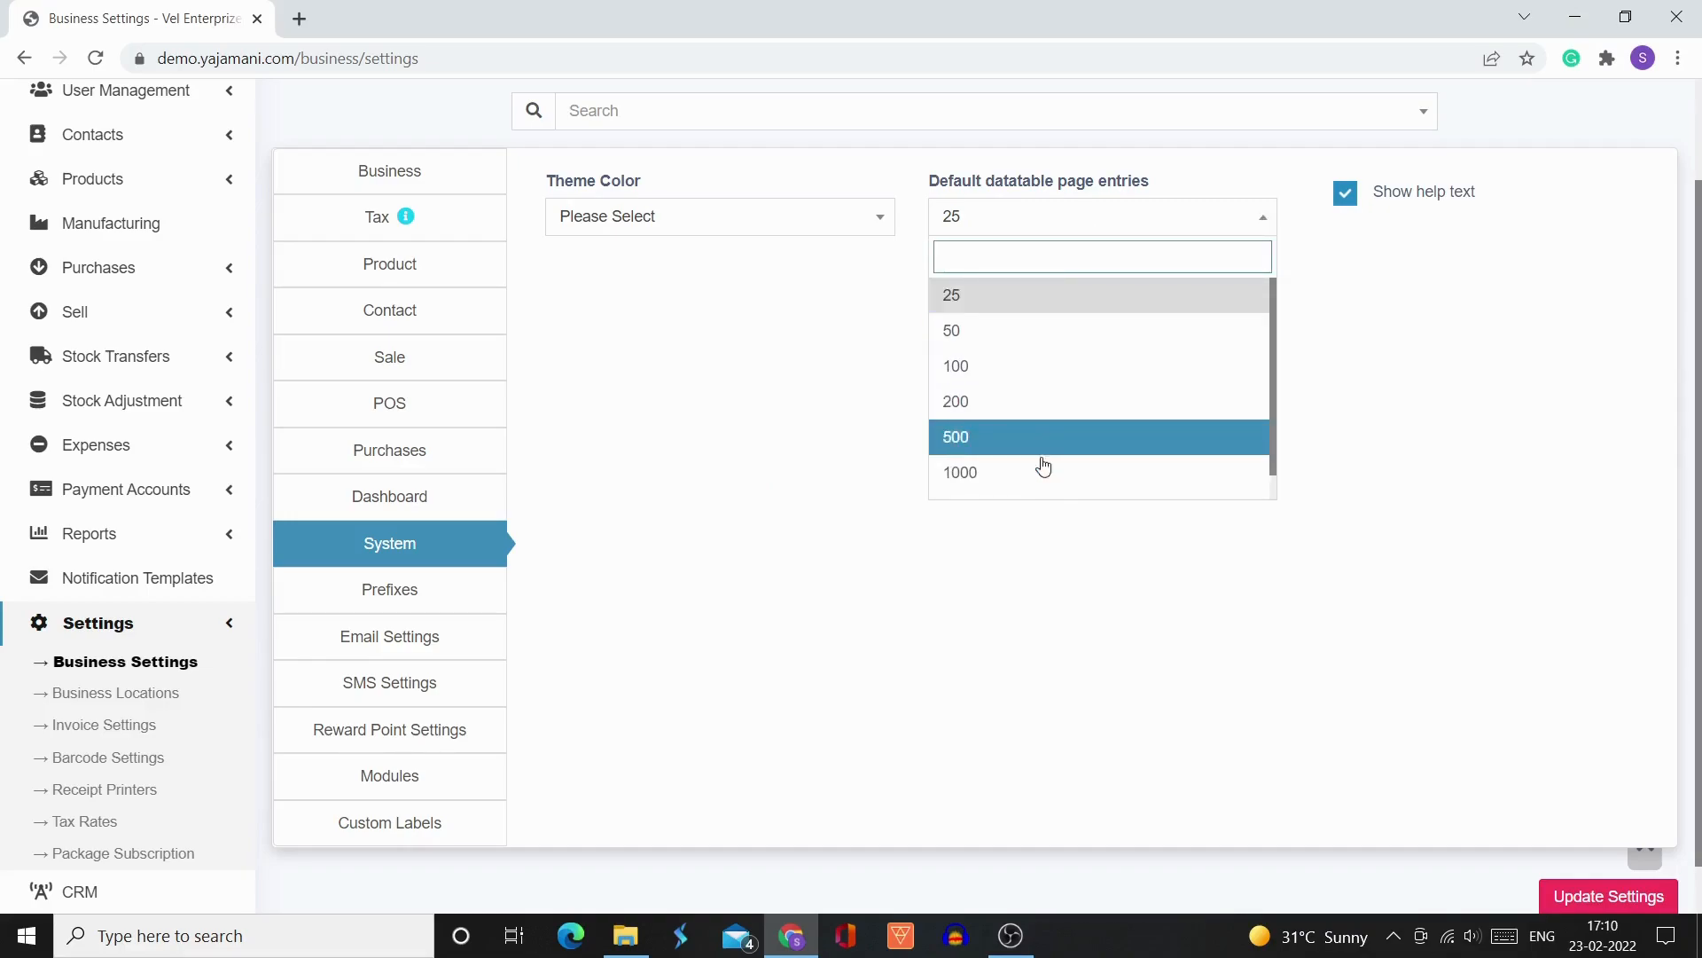
pyautogui.click(1353, 415)
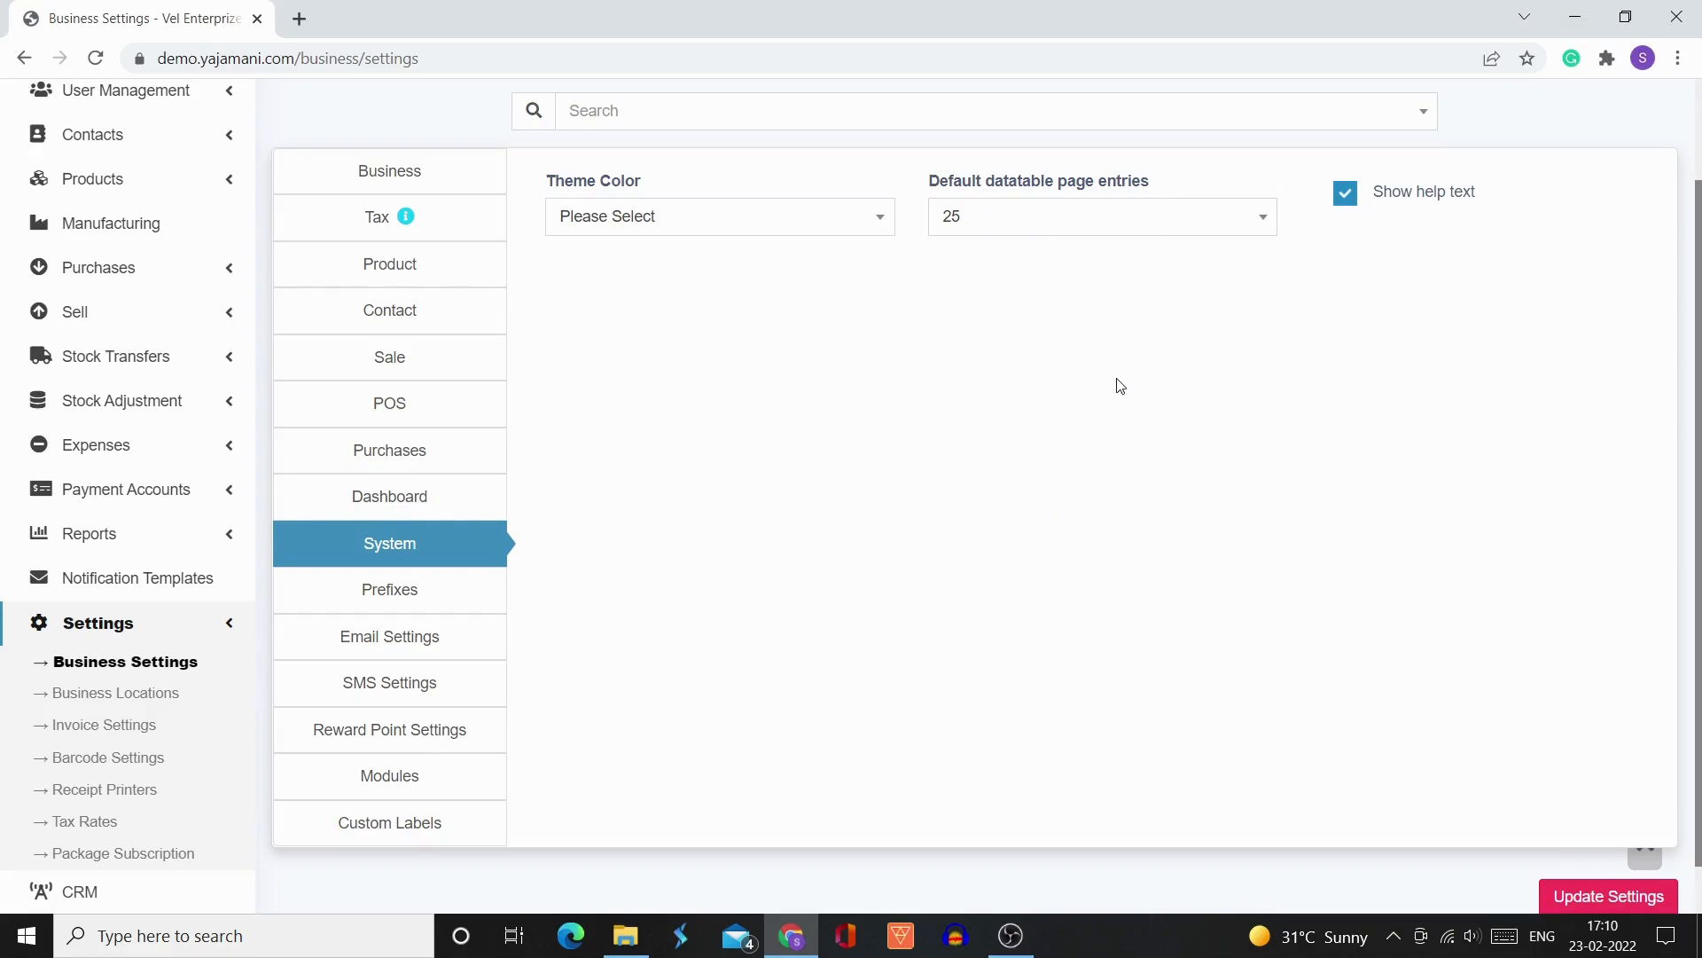
# Toggle Show help text off and on, view the Enable Product Expiry help in the Product settings, and return to the System settings
pyautogui.click(1347, 205)
pyautogui.click(1348, 204)
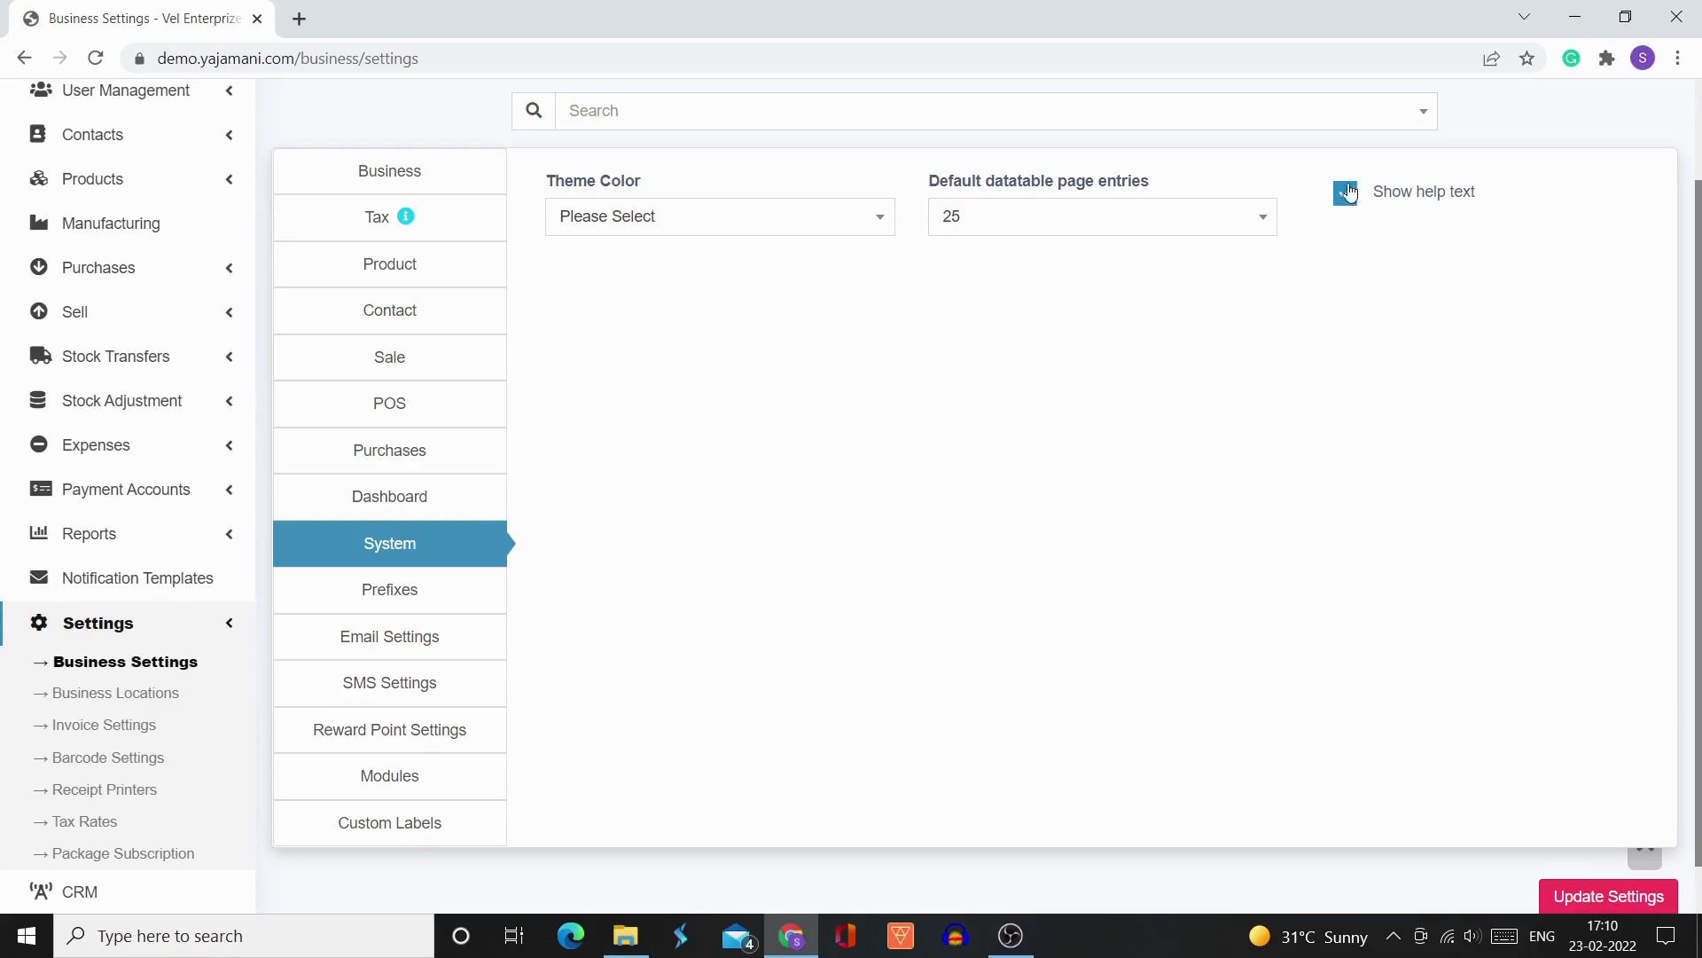
pyautogui.click(408, 222)
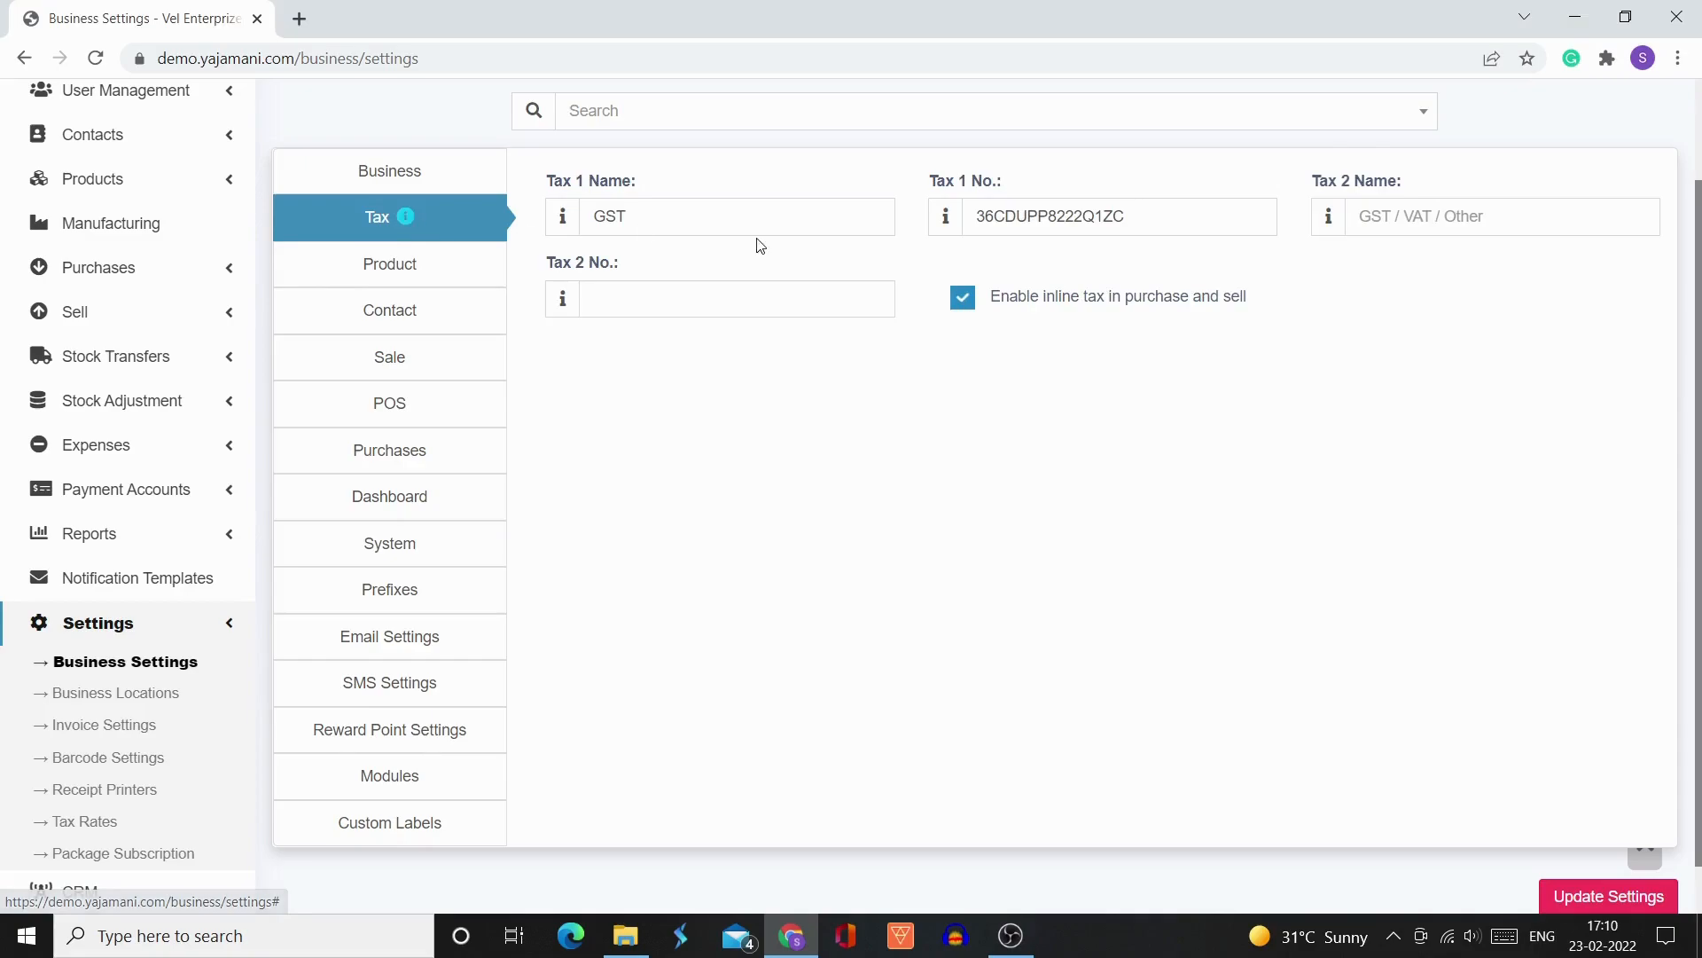
pyautogui.click(424, 271)
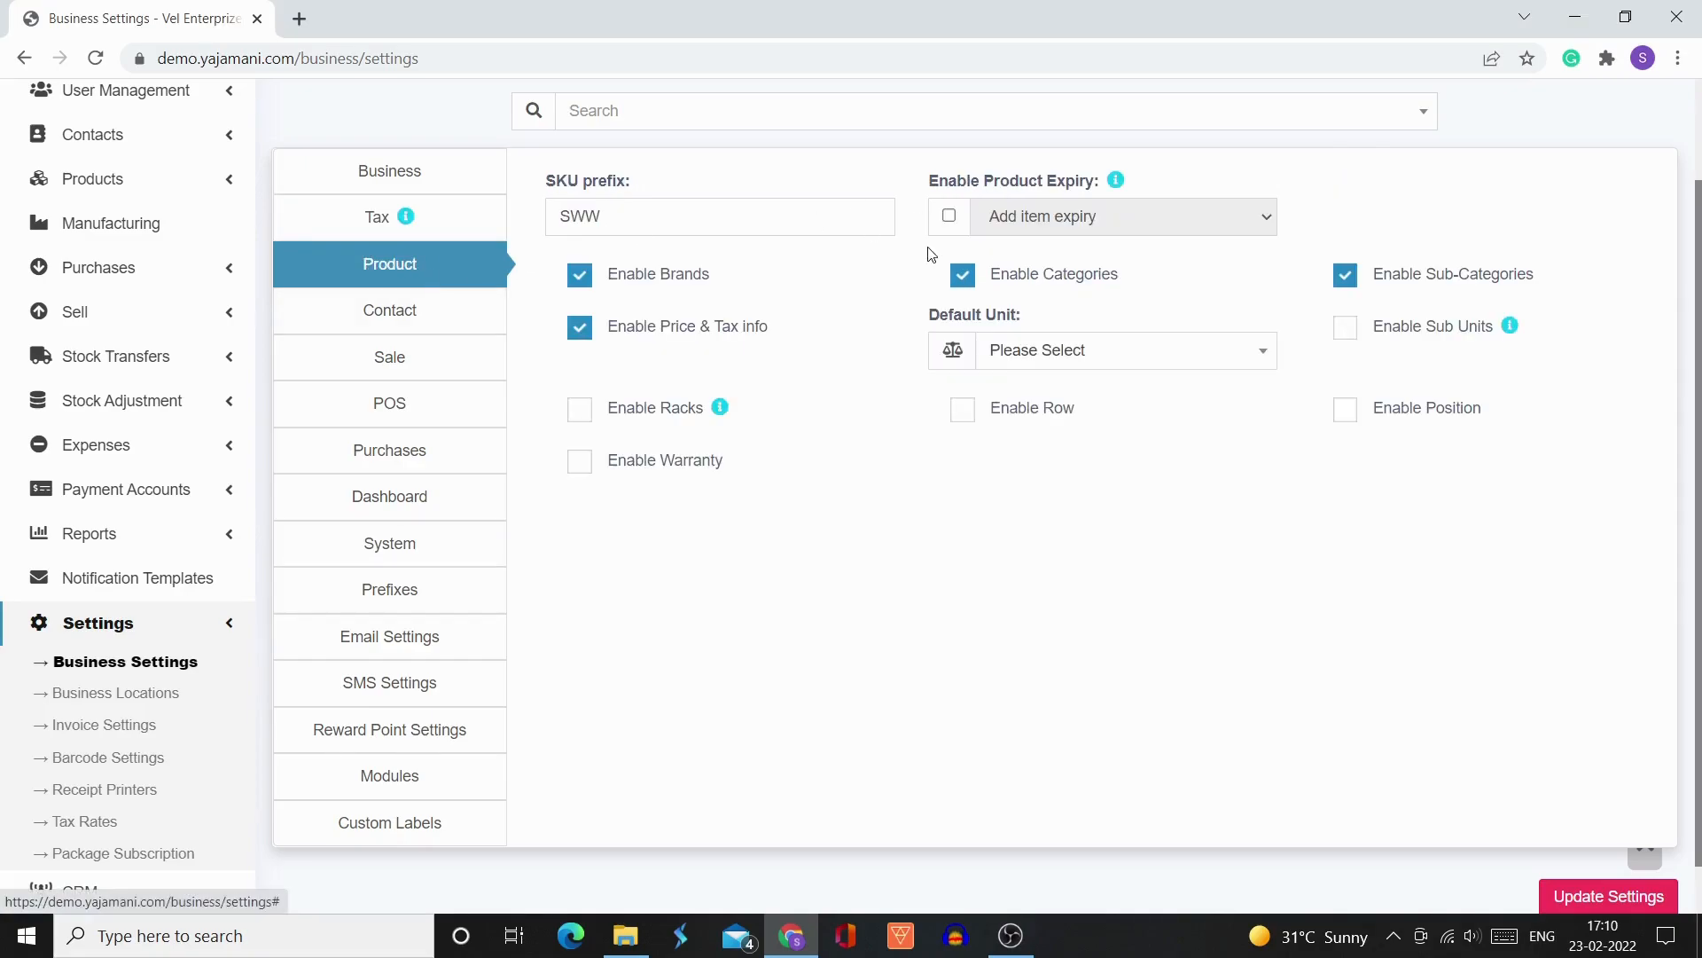
pyautogui.moveTo(1119, 184)
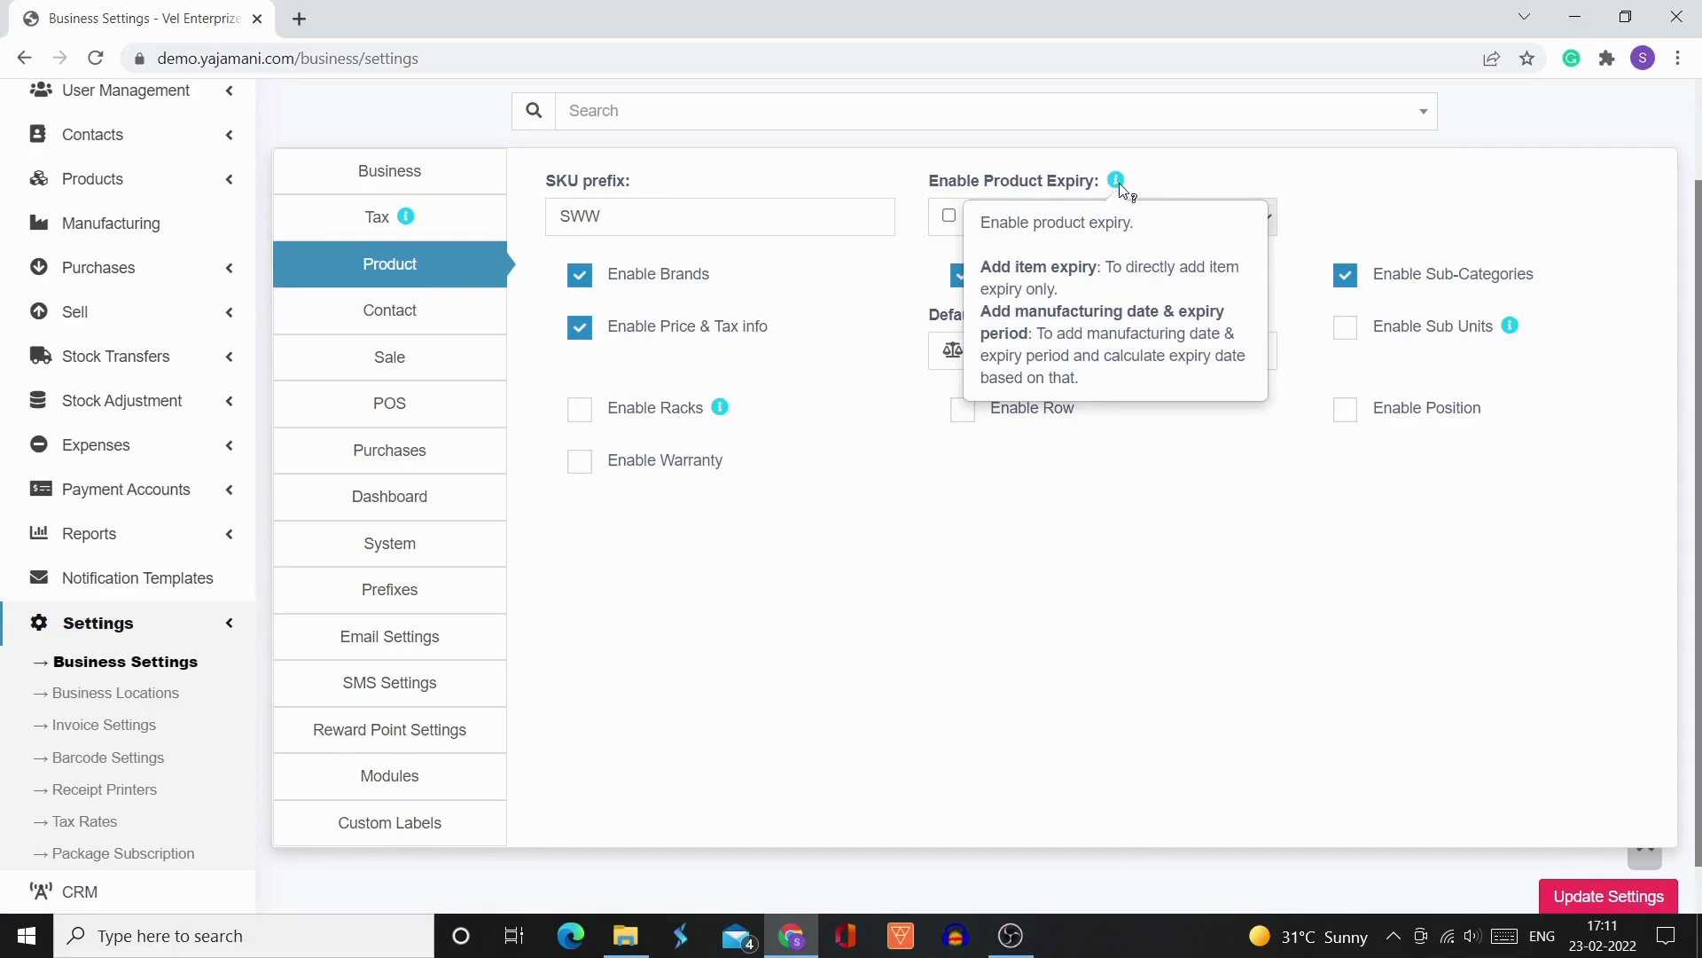
pyautogui.click(426, 548)
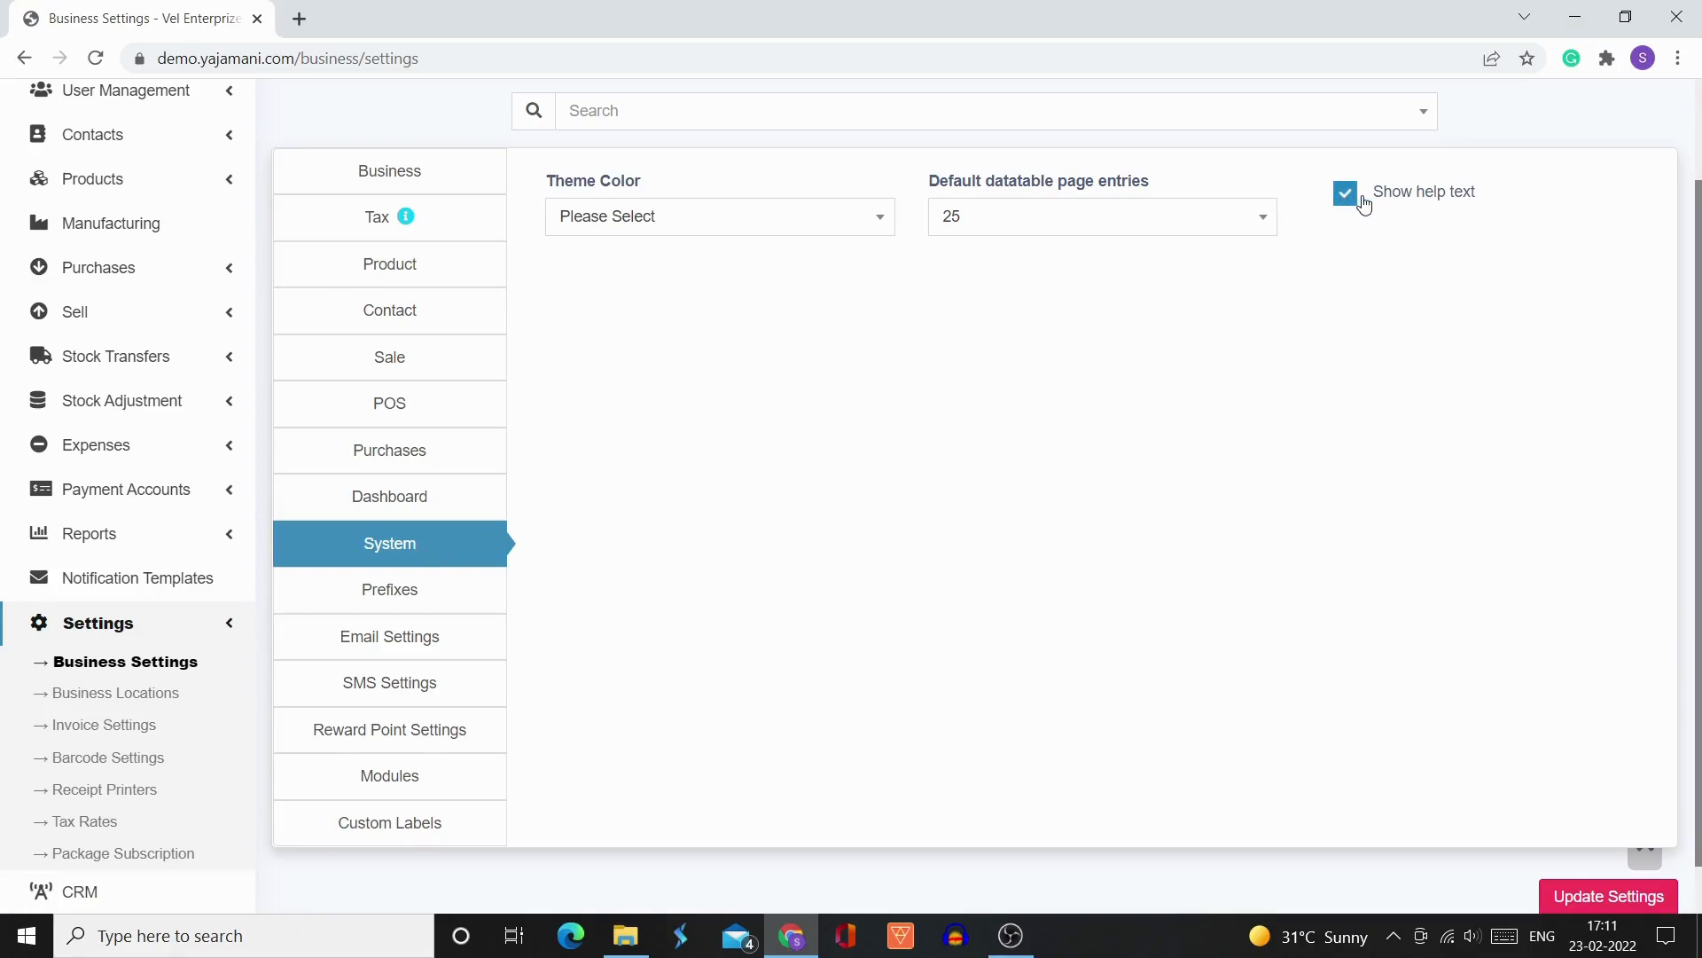
# Review the document prefixes in the Prefixes settings and the mail server fields in the Email Settings
pyautogui.scroll(-1, 710, 510)
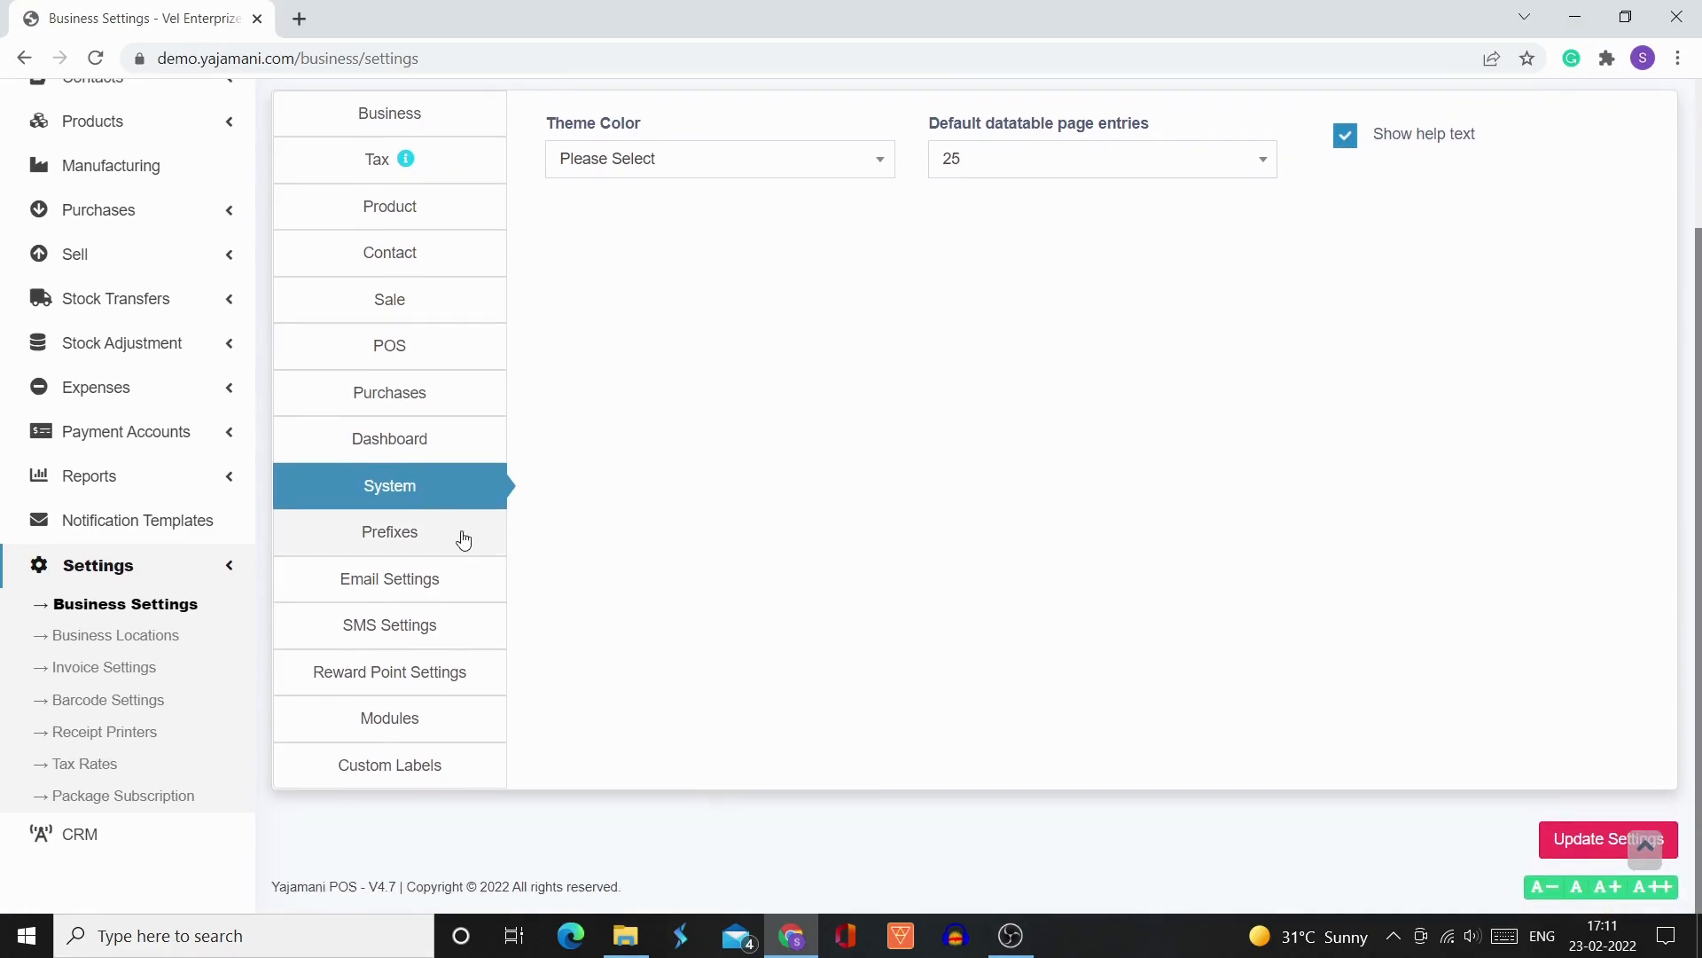
pyautogui.click(434, 546)
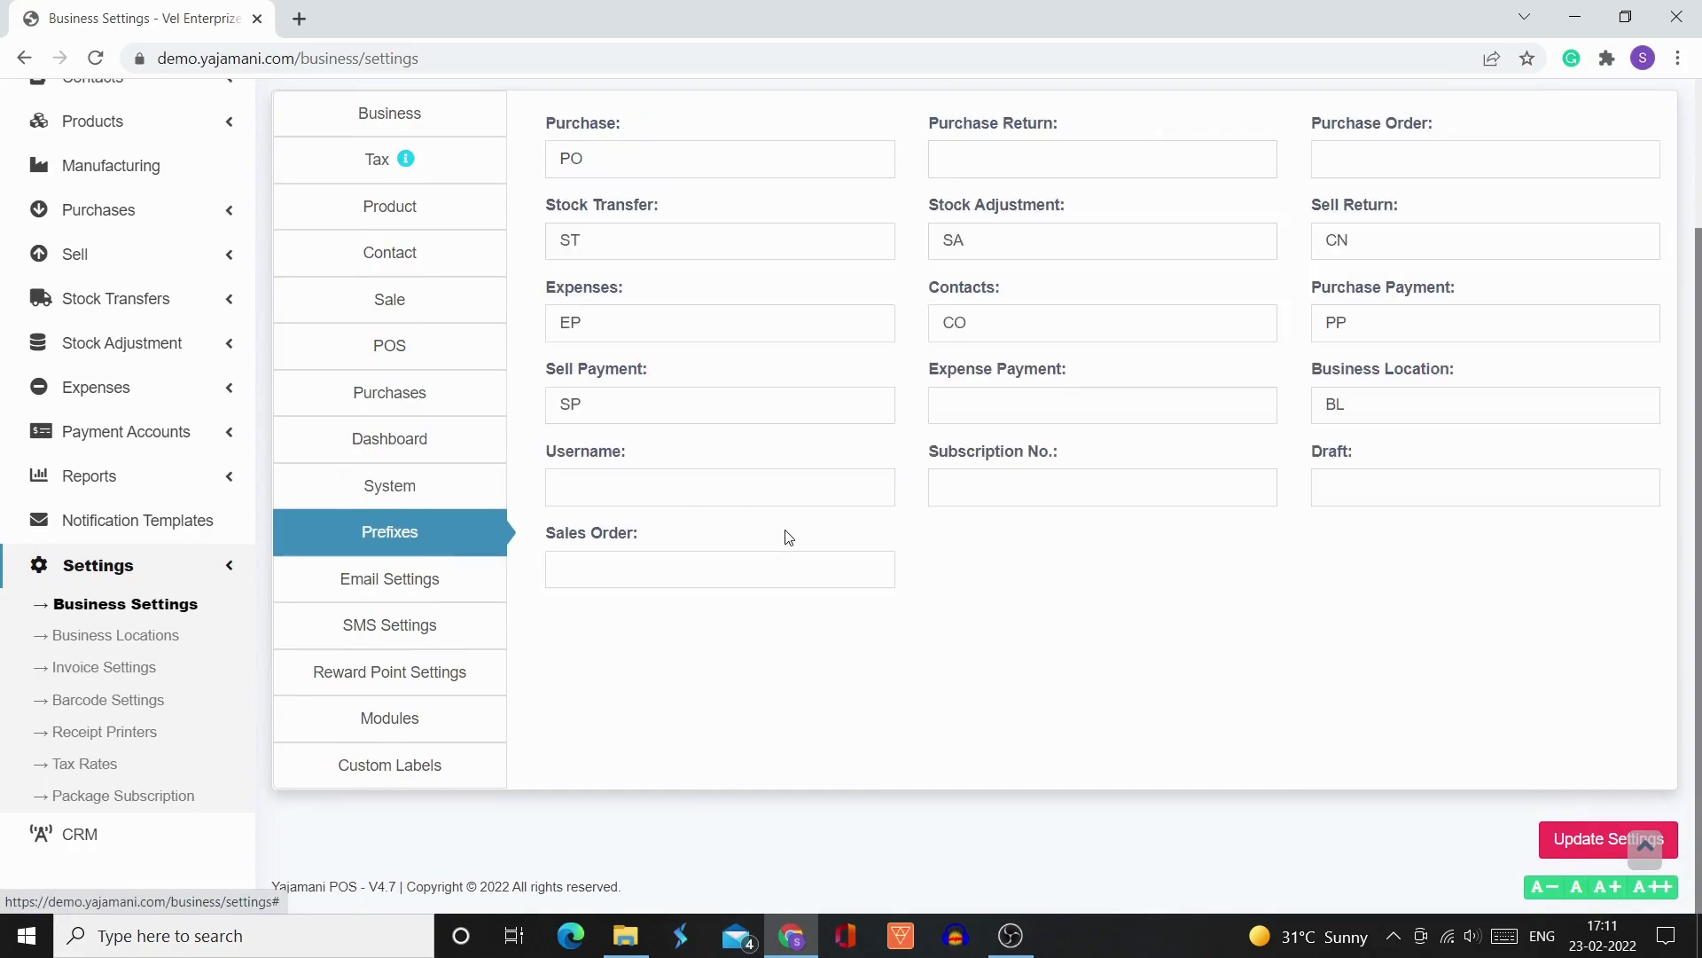
pyautogui.scroll(1, 951, 557)
pyautogui.scroll(1, 951, 557)
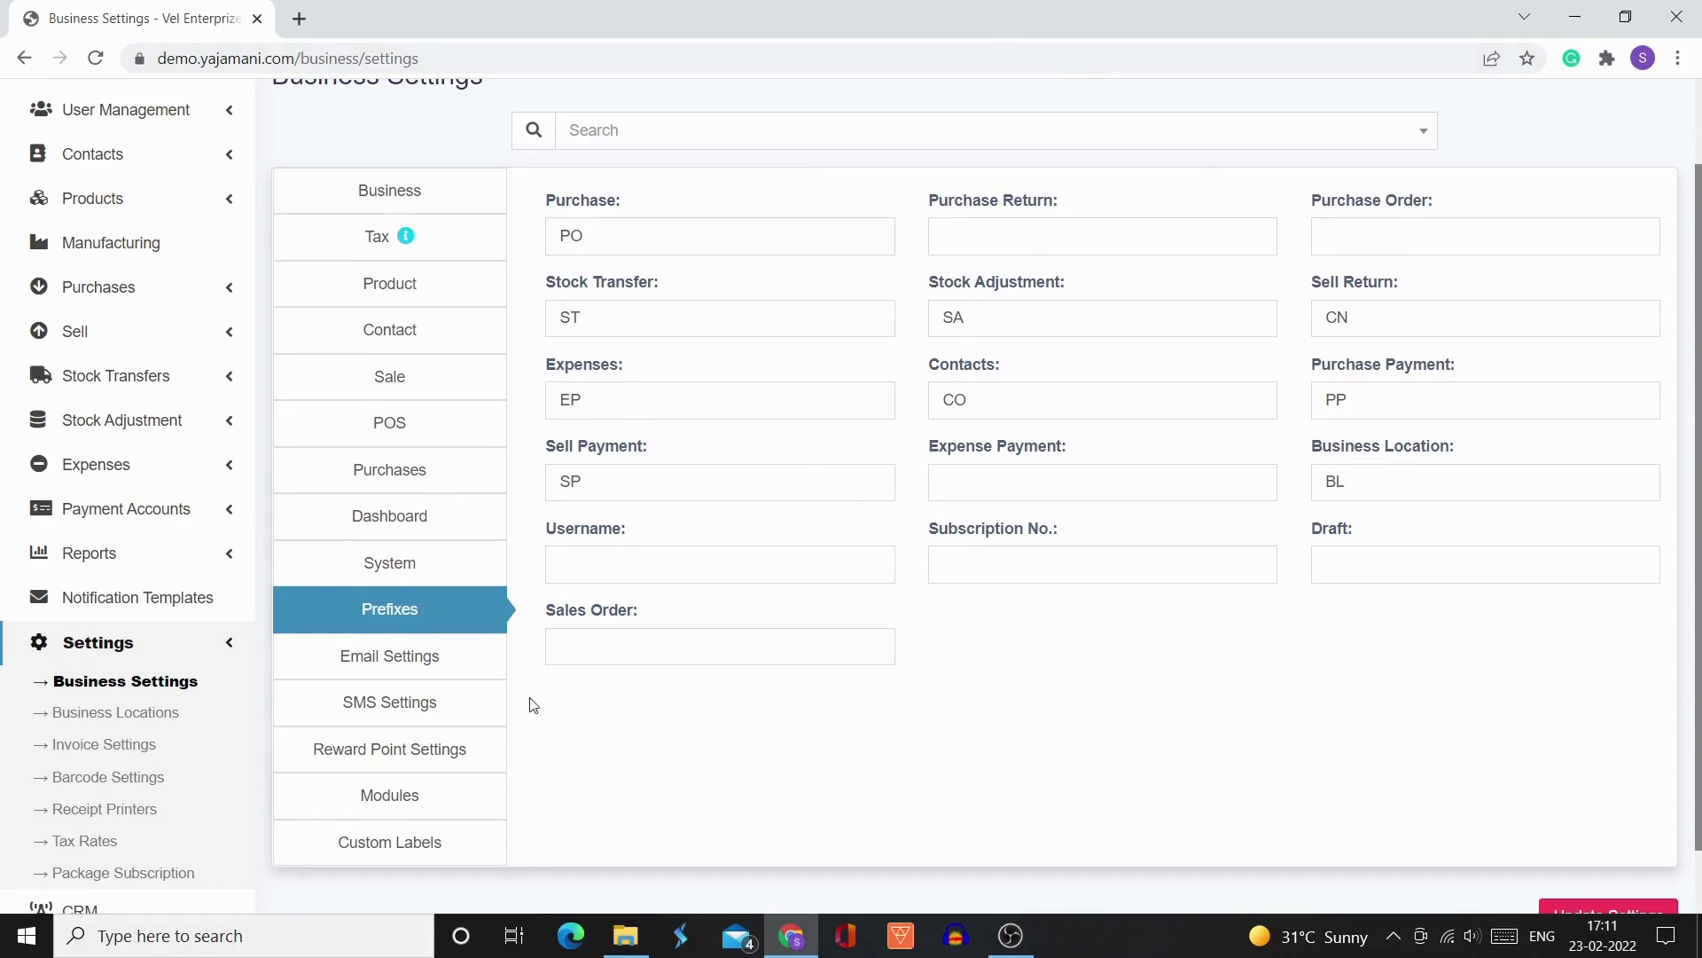
pyautogui.click(450, 671)
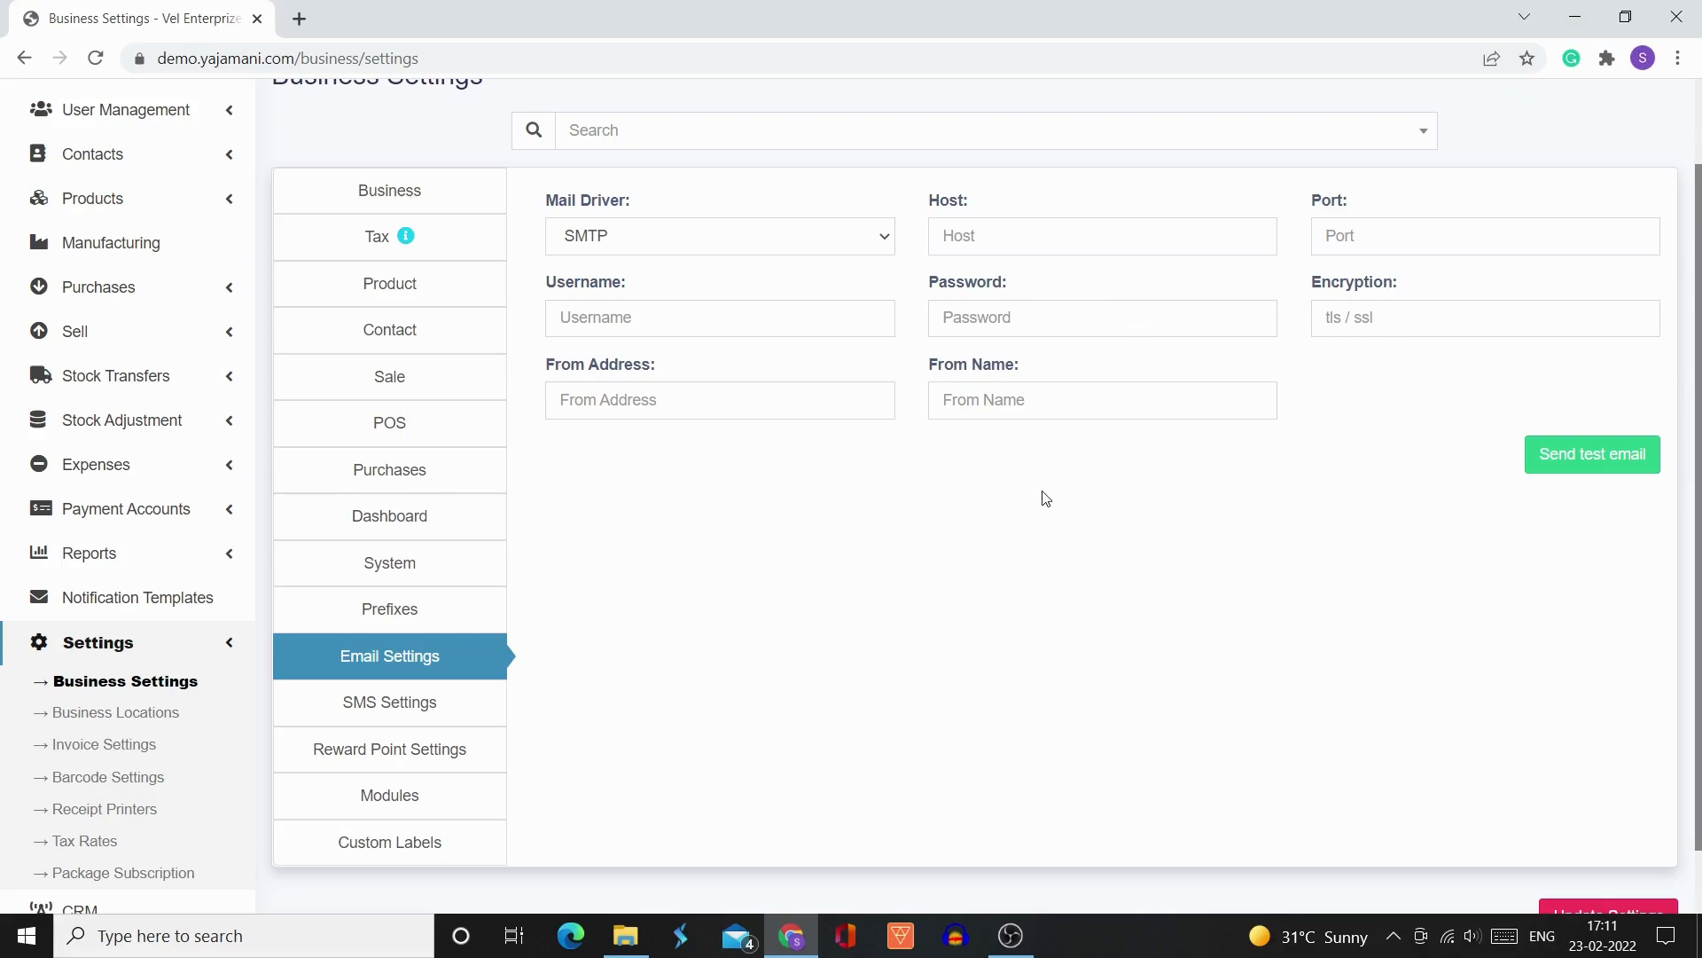
pyautogui.scroll(-1, 582, 655)
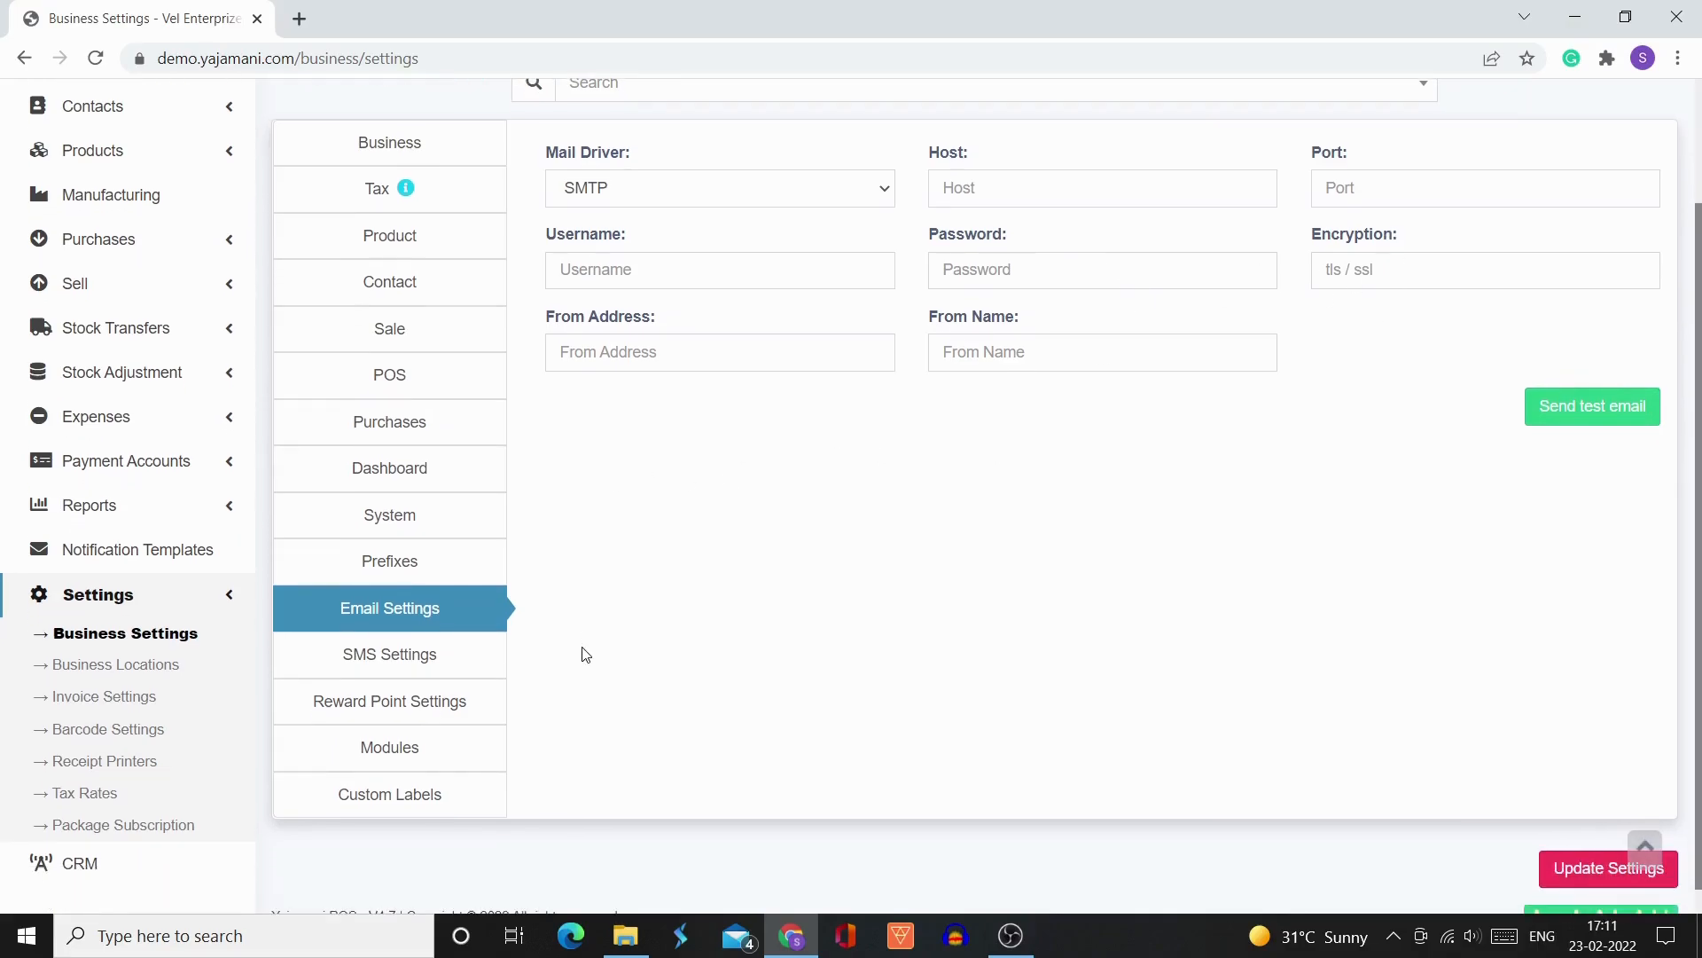
# Review the SMS Settings, from the service, URL and request method through the header and parameter fields to the test SMS option
pyautogui.click(460, 663)
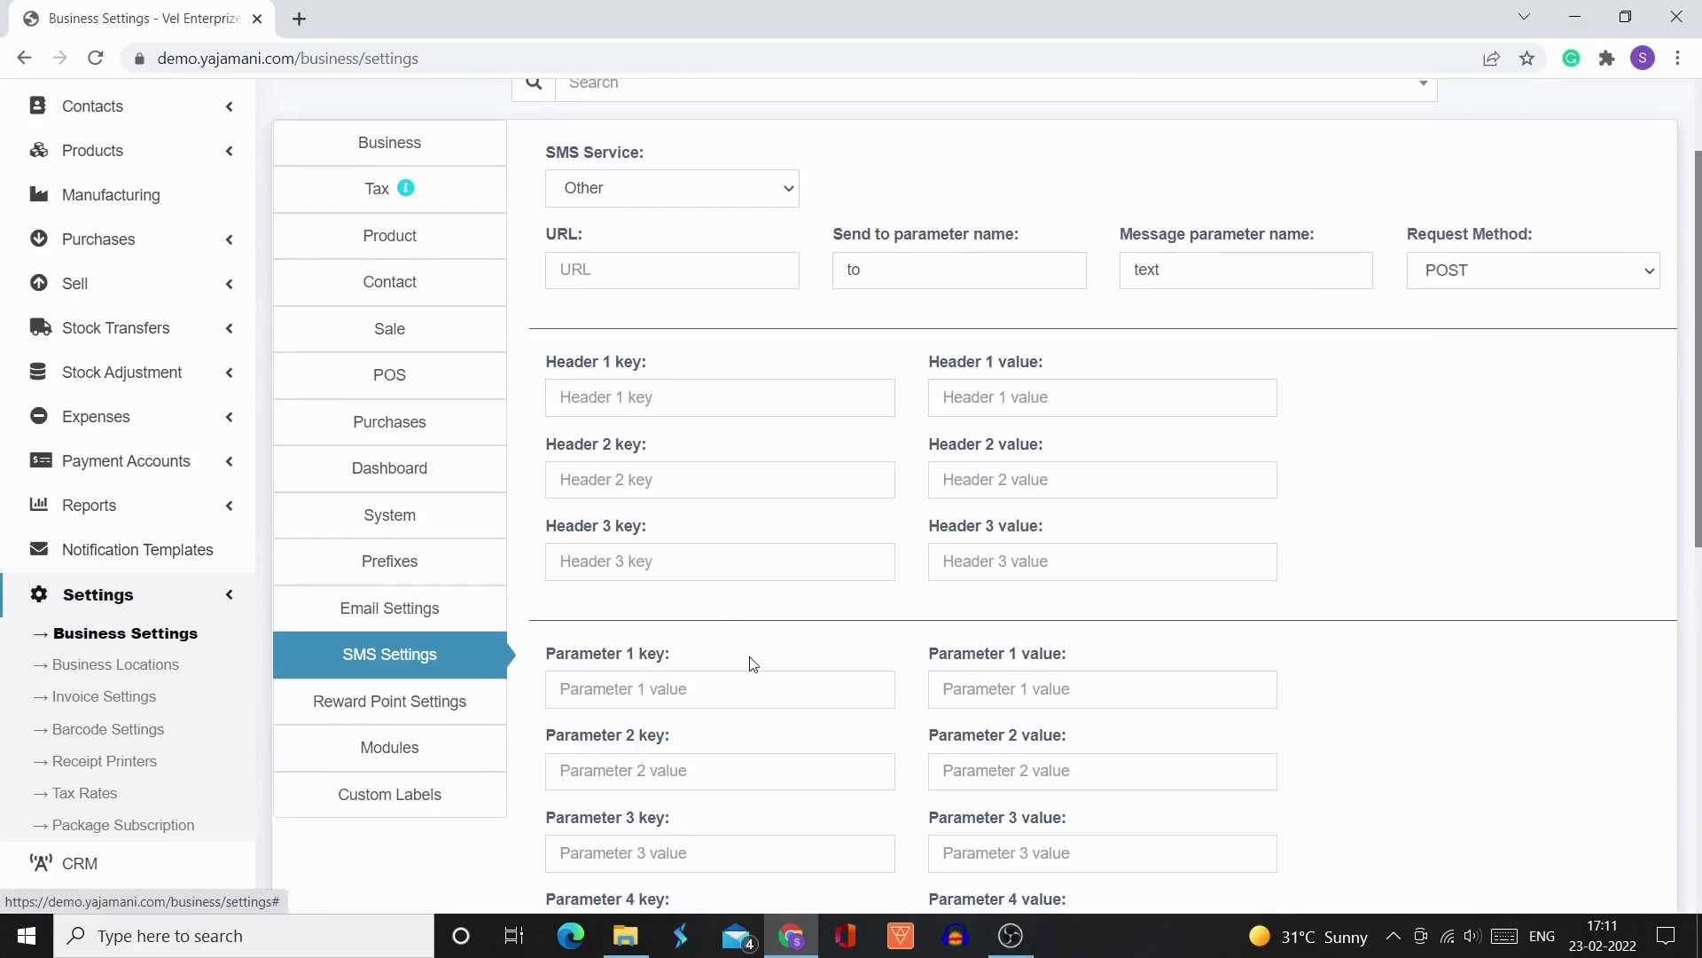
pyautogui.scroll(2, 1024, 390)
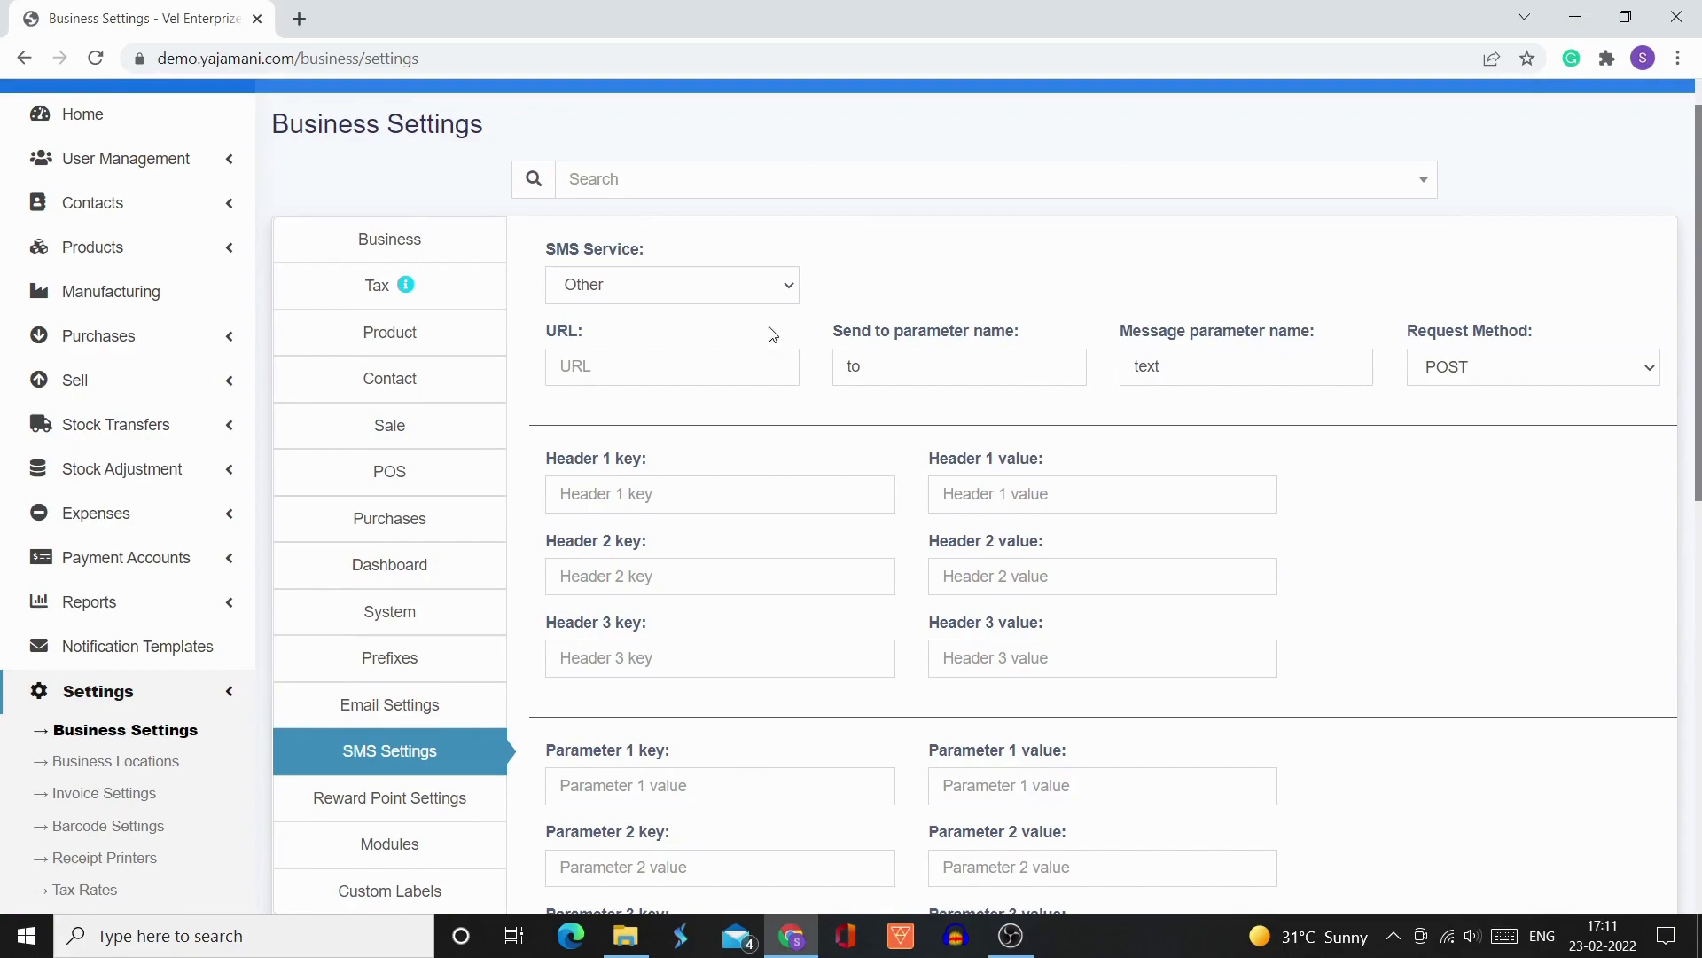
pyautogui.scroll(-3, 1282, 415)
pyautogui.scroll(-6, 1282, 415)
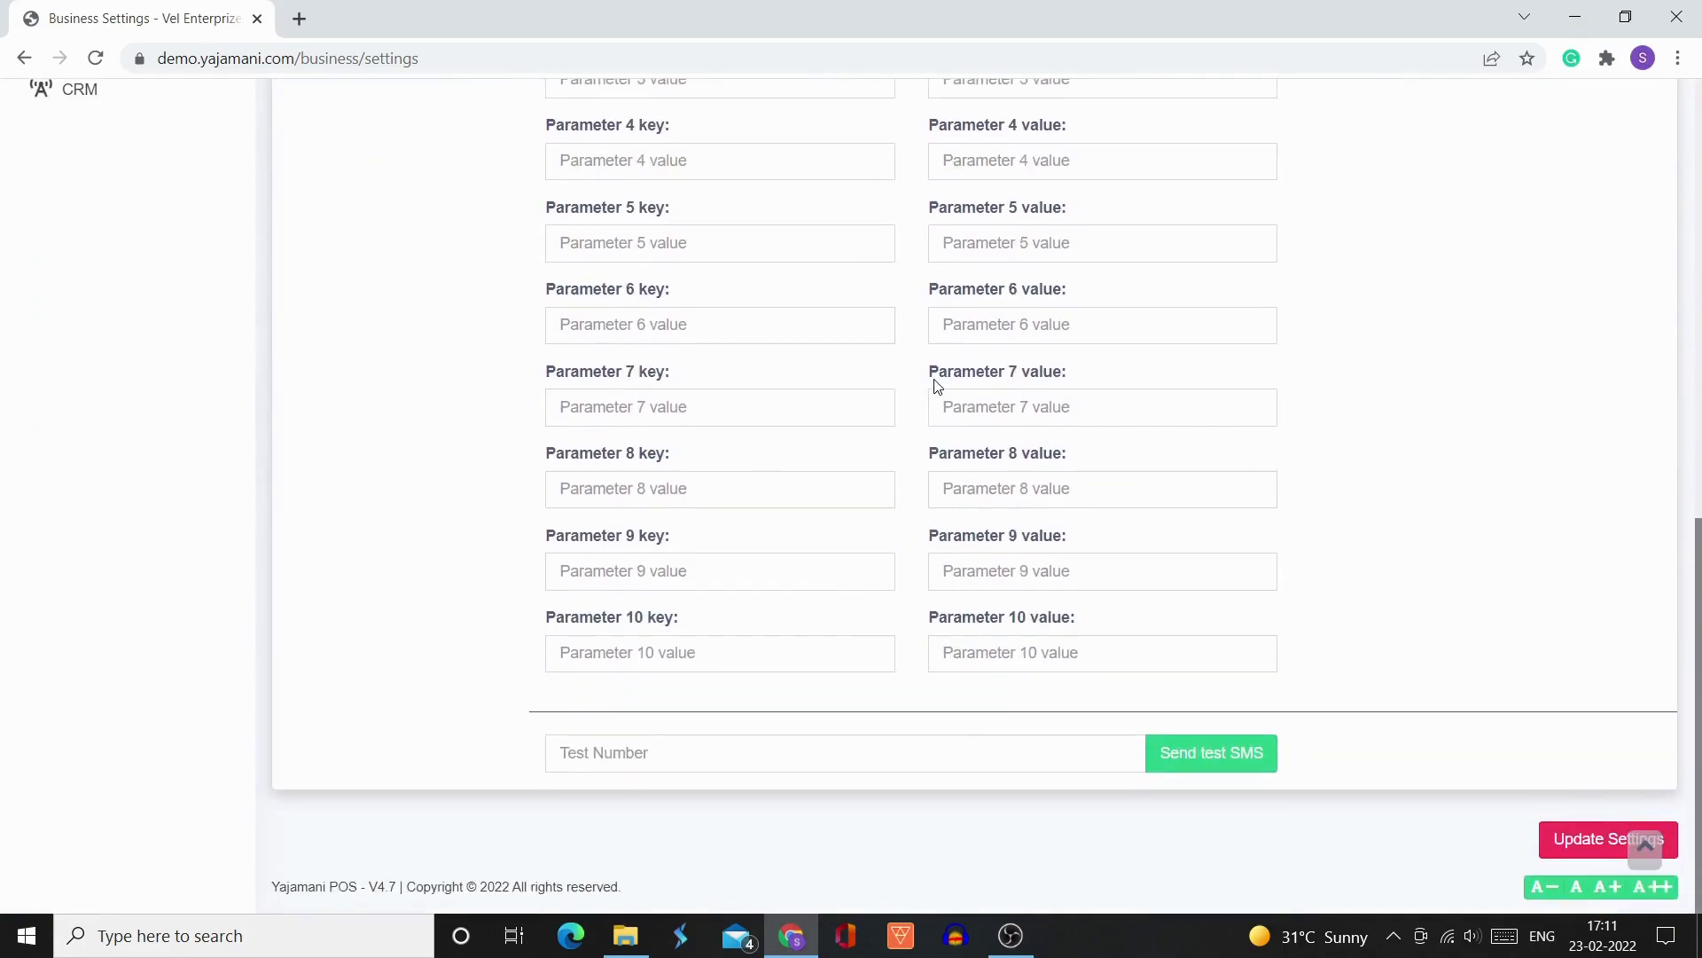
pyautogui.scroll(7, 936, 385)
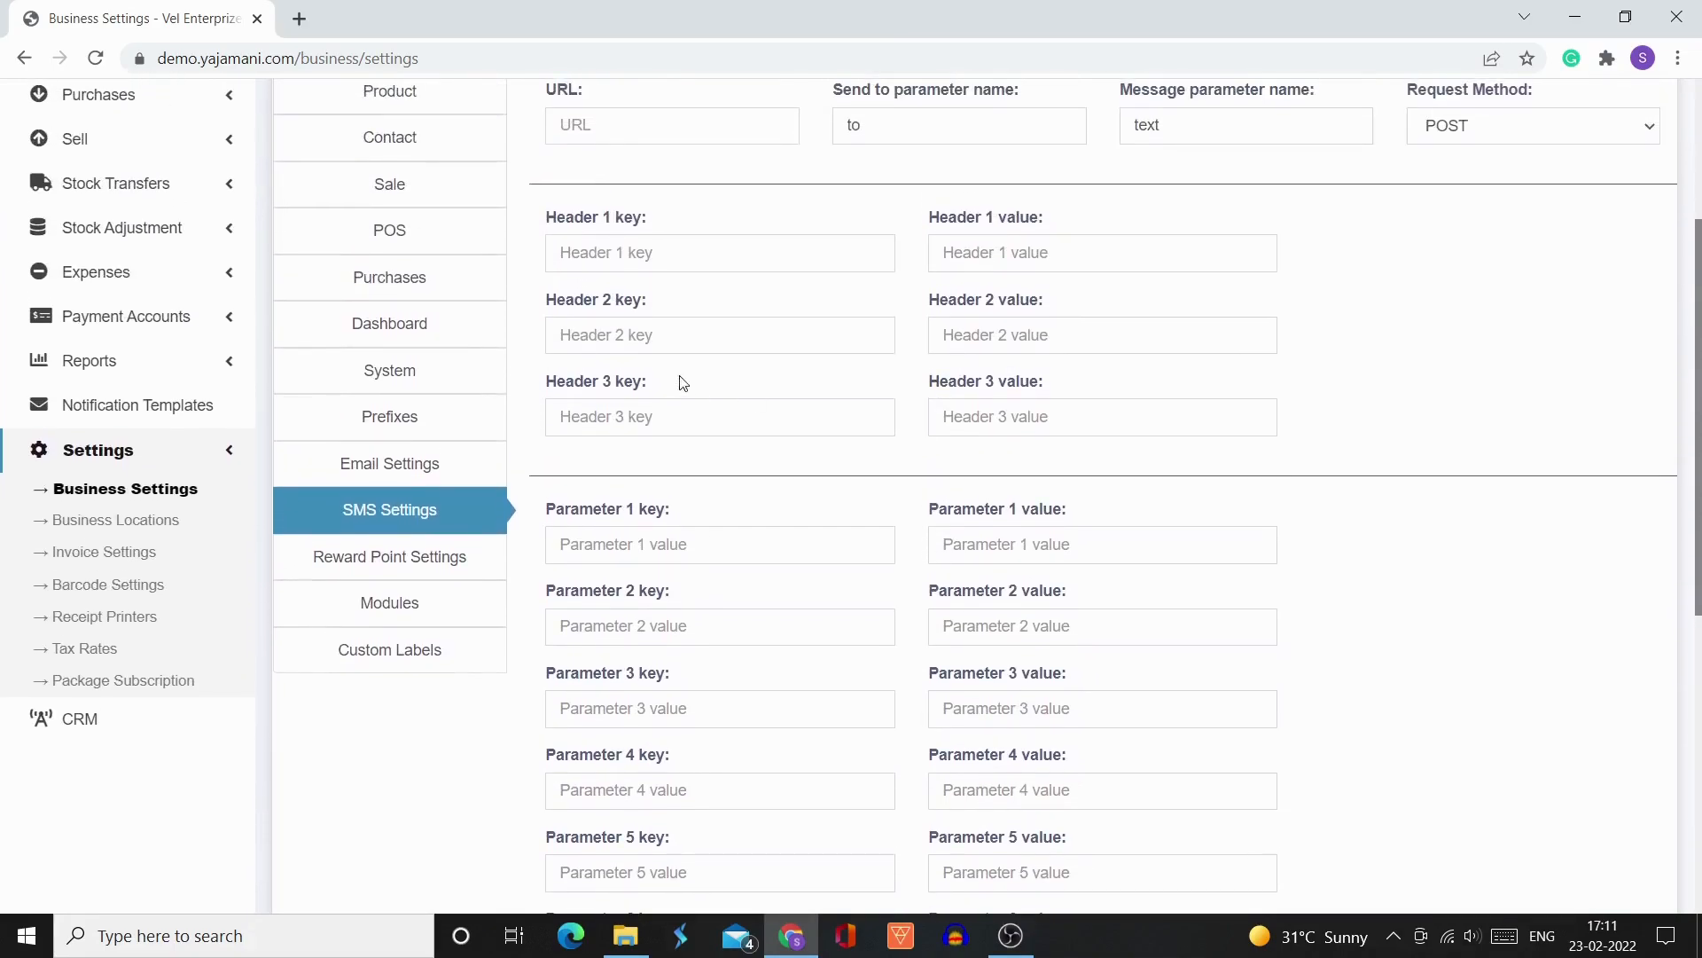
# Review the earning and redeem options in the Reward Point Settings, toggling Enable Reward Point off and on again
pyautogui.click(443, 576)
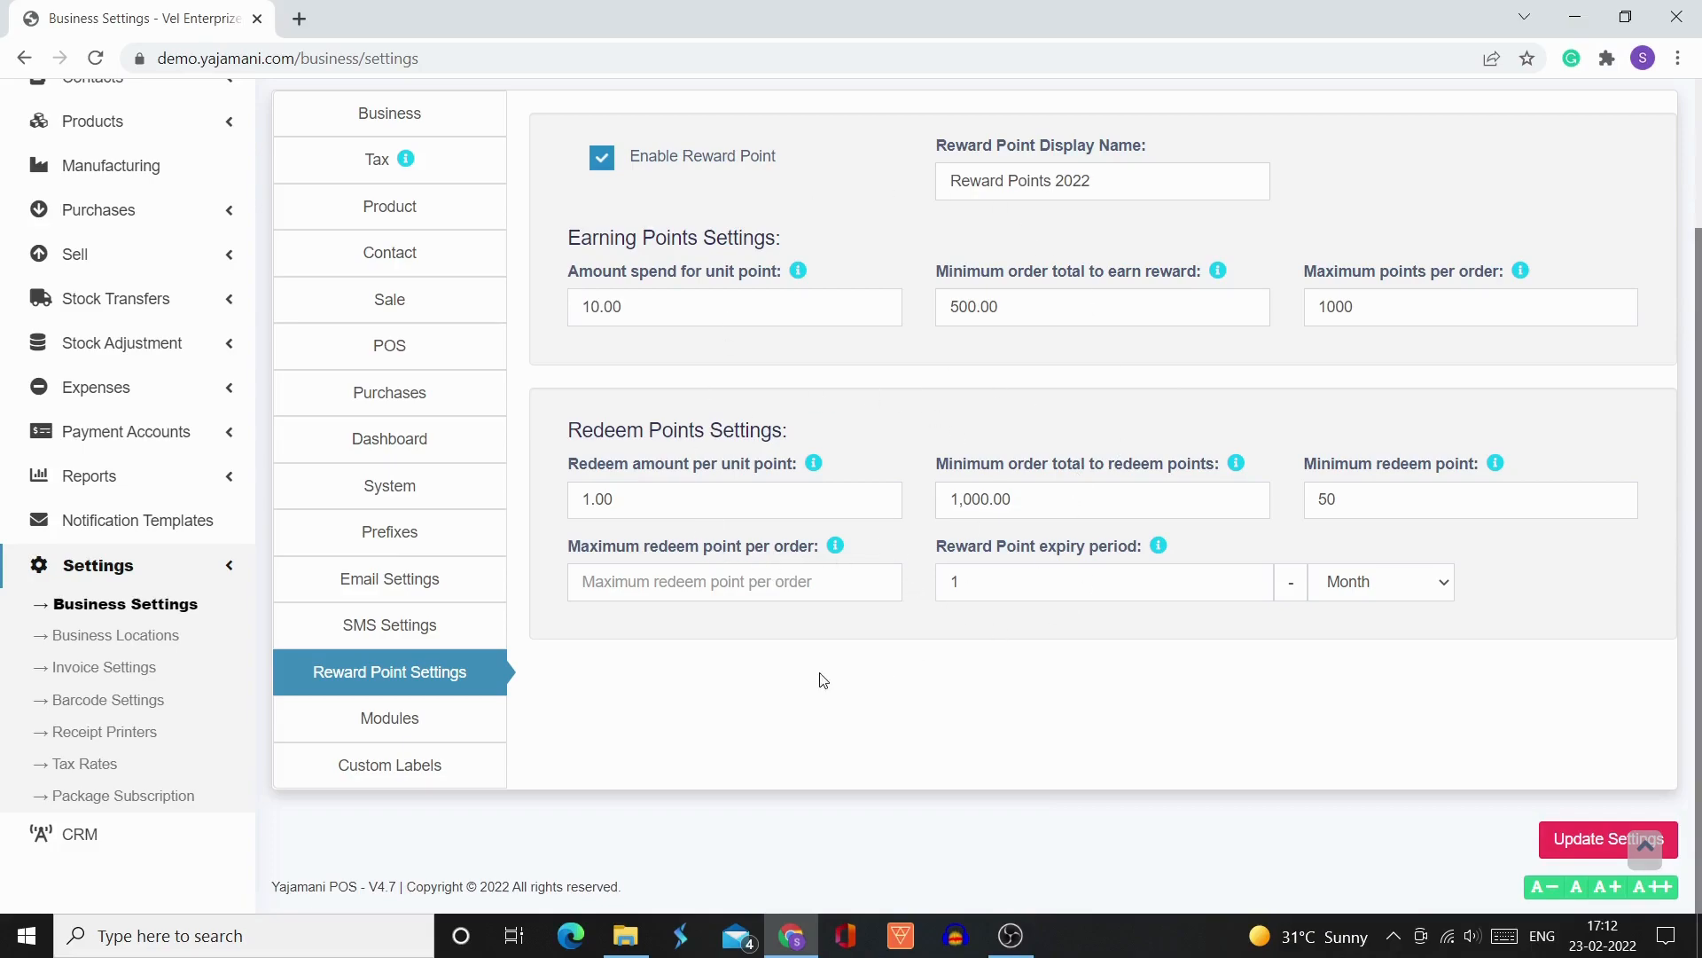
pyautogui.scroll(2, 819, 678)
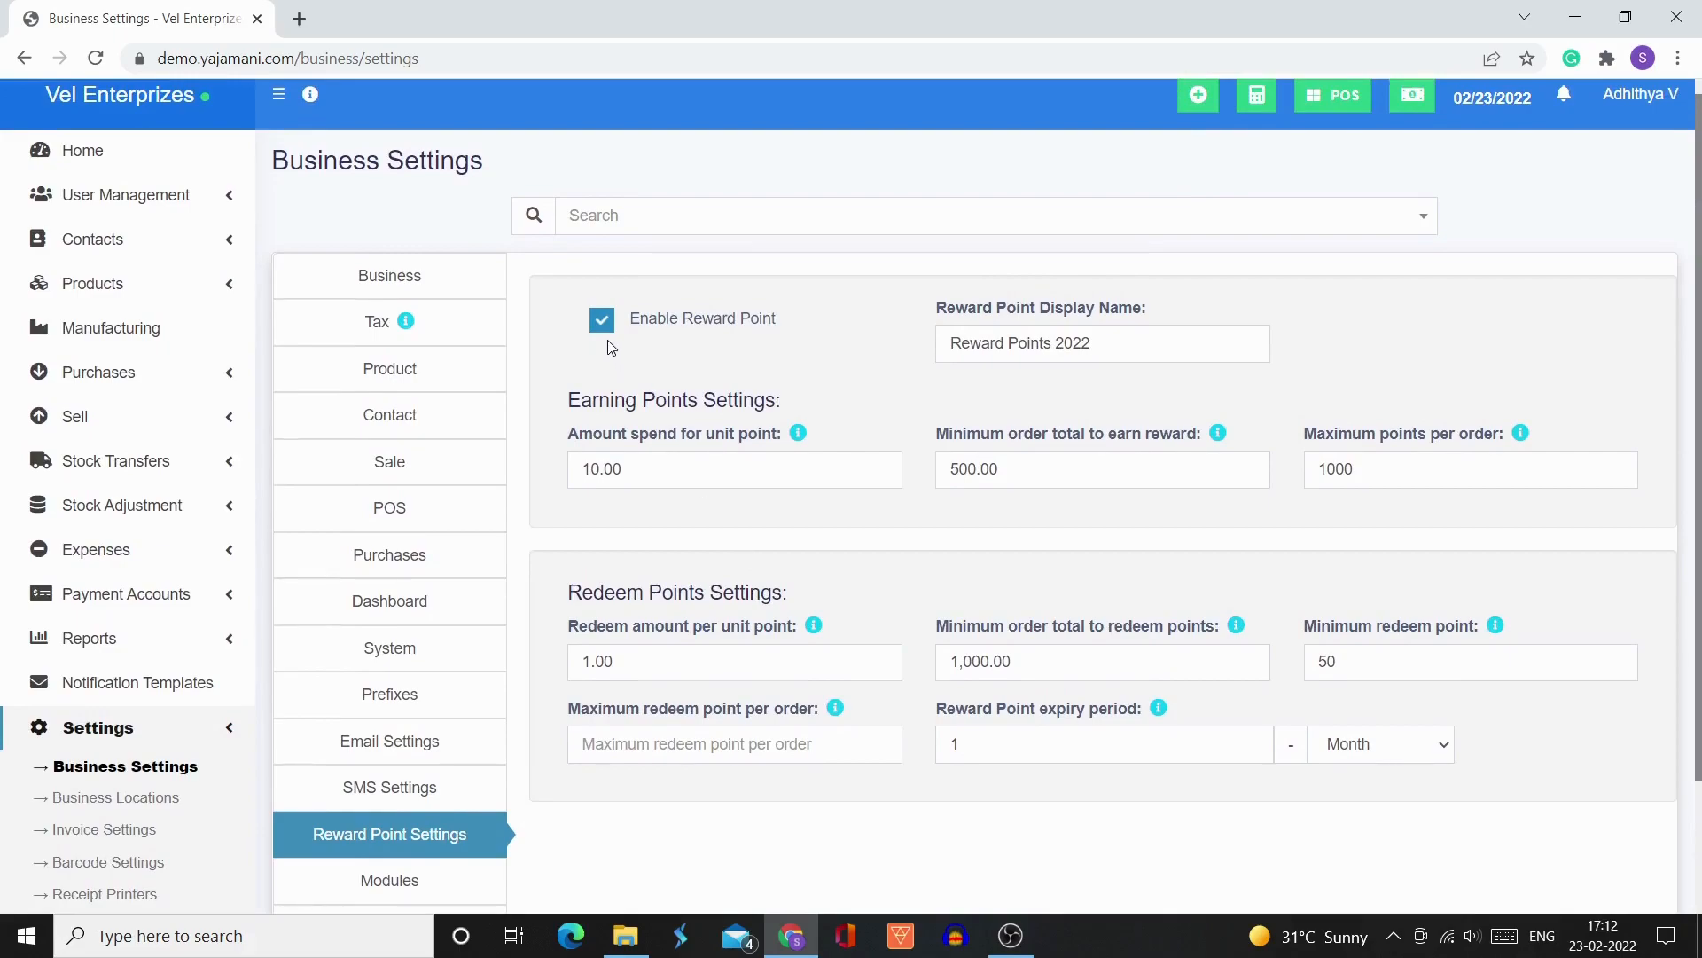
pyautogui.click(606, 332)
pyautogui.click(608, 332)
pyautogui.scroll(-2, 532, 432)
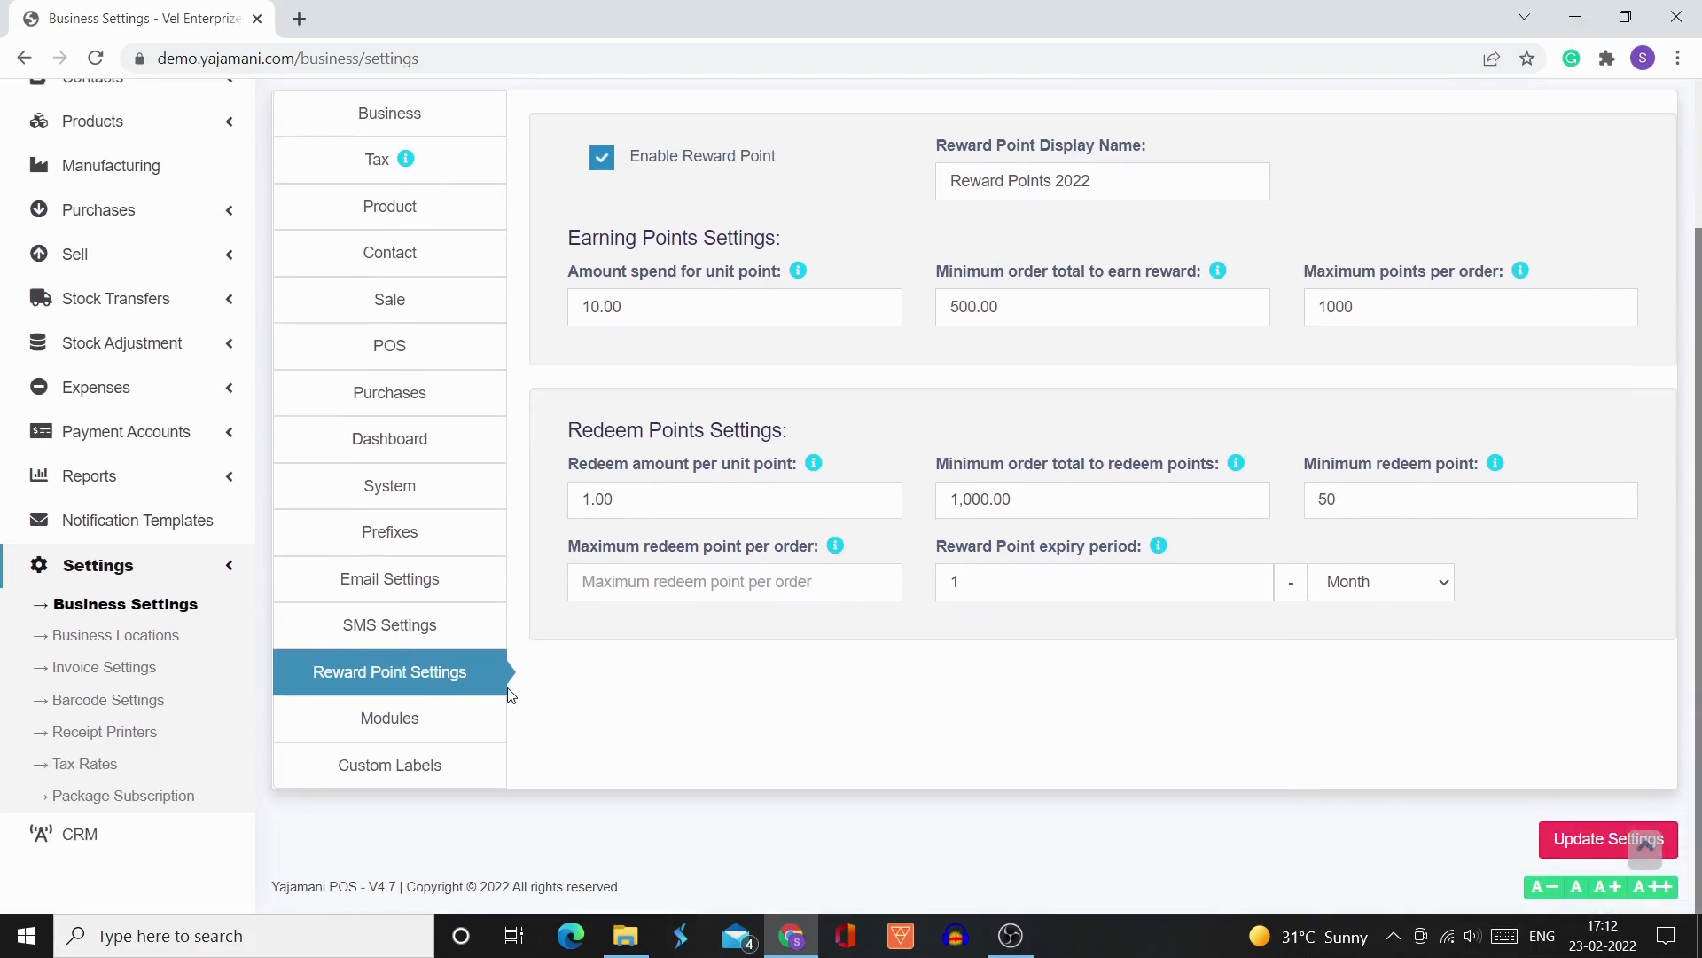
# Review the Modules settings, toggling Service staff and Enable Bookings on and off again
pyautogui.click(426, 741)
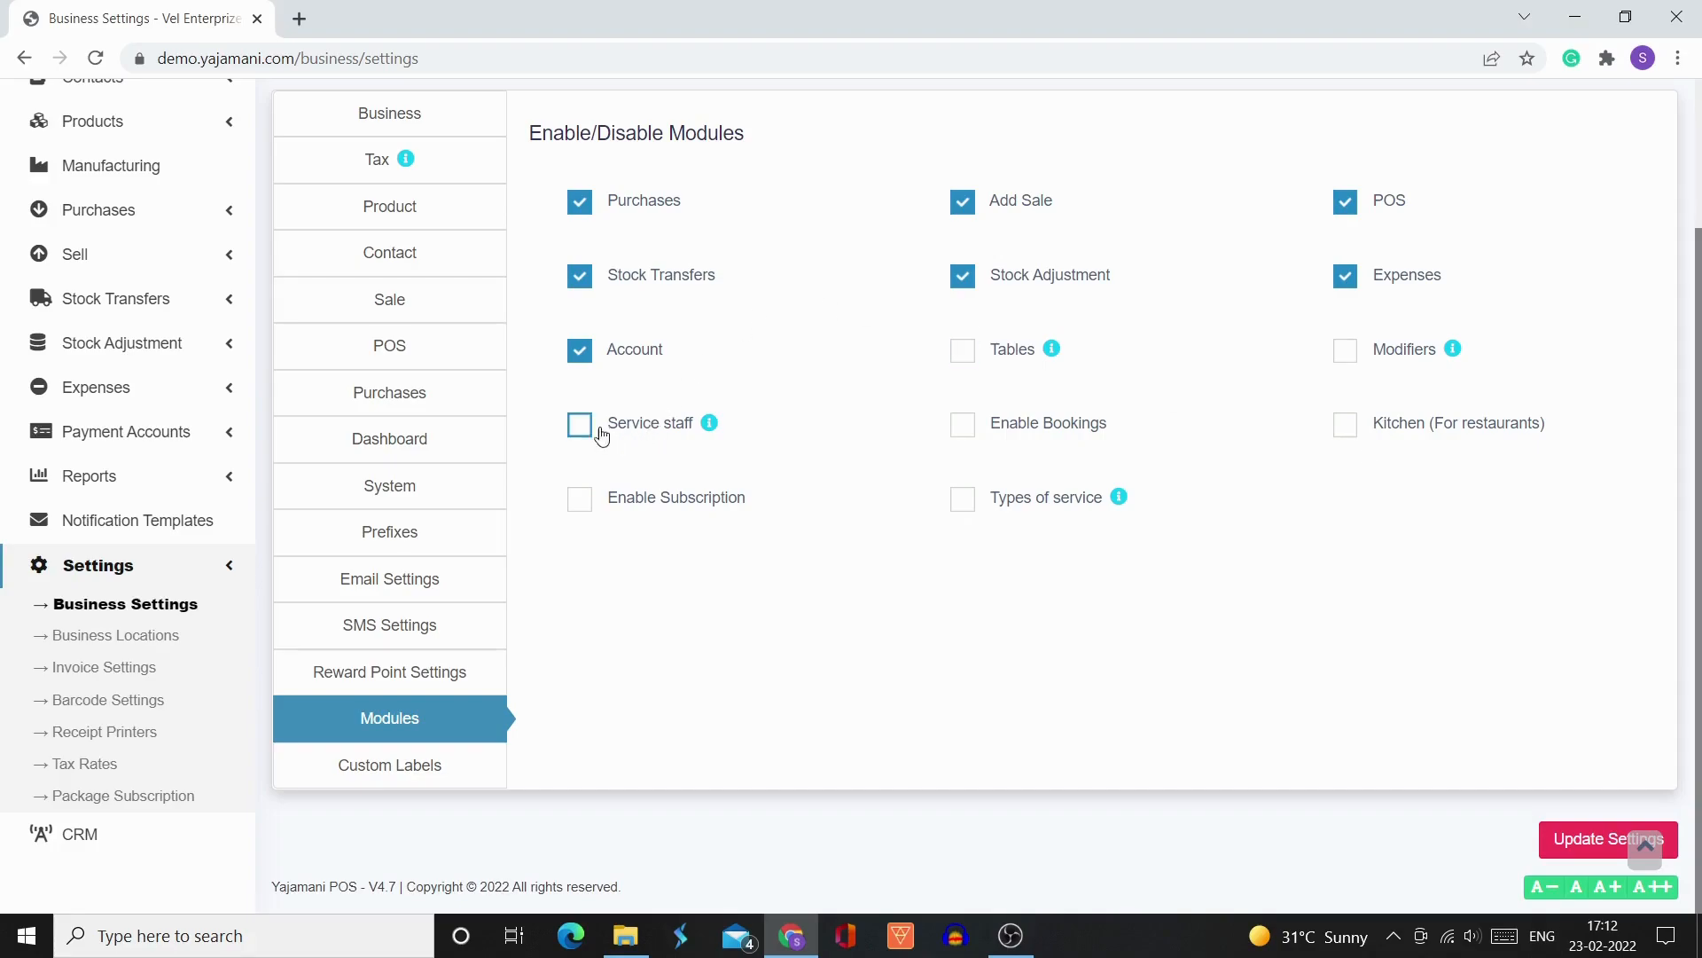
pyautogui.click(572, 428)
pyautogui.click(572, 427)
pyautogui.click(975, 429)
pyautogui.click(967, 427)
# Examine the Custom Labels settings for payments, contacts, products, locations, users, purchases, sales, shipping and types of service
pyautogui.click(434, 780)
pyautogui.scroll(1, 1023, 479)
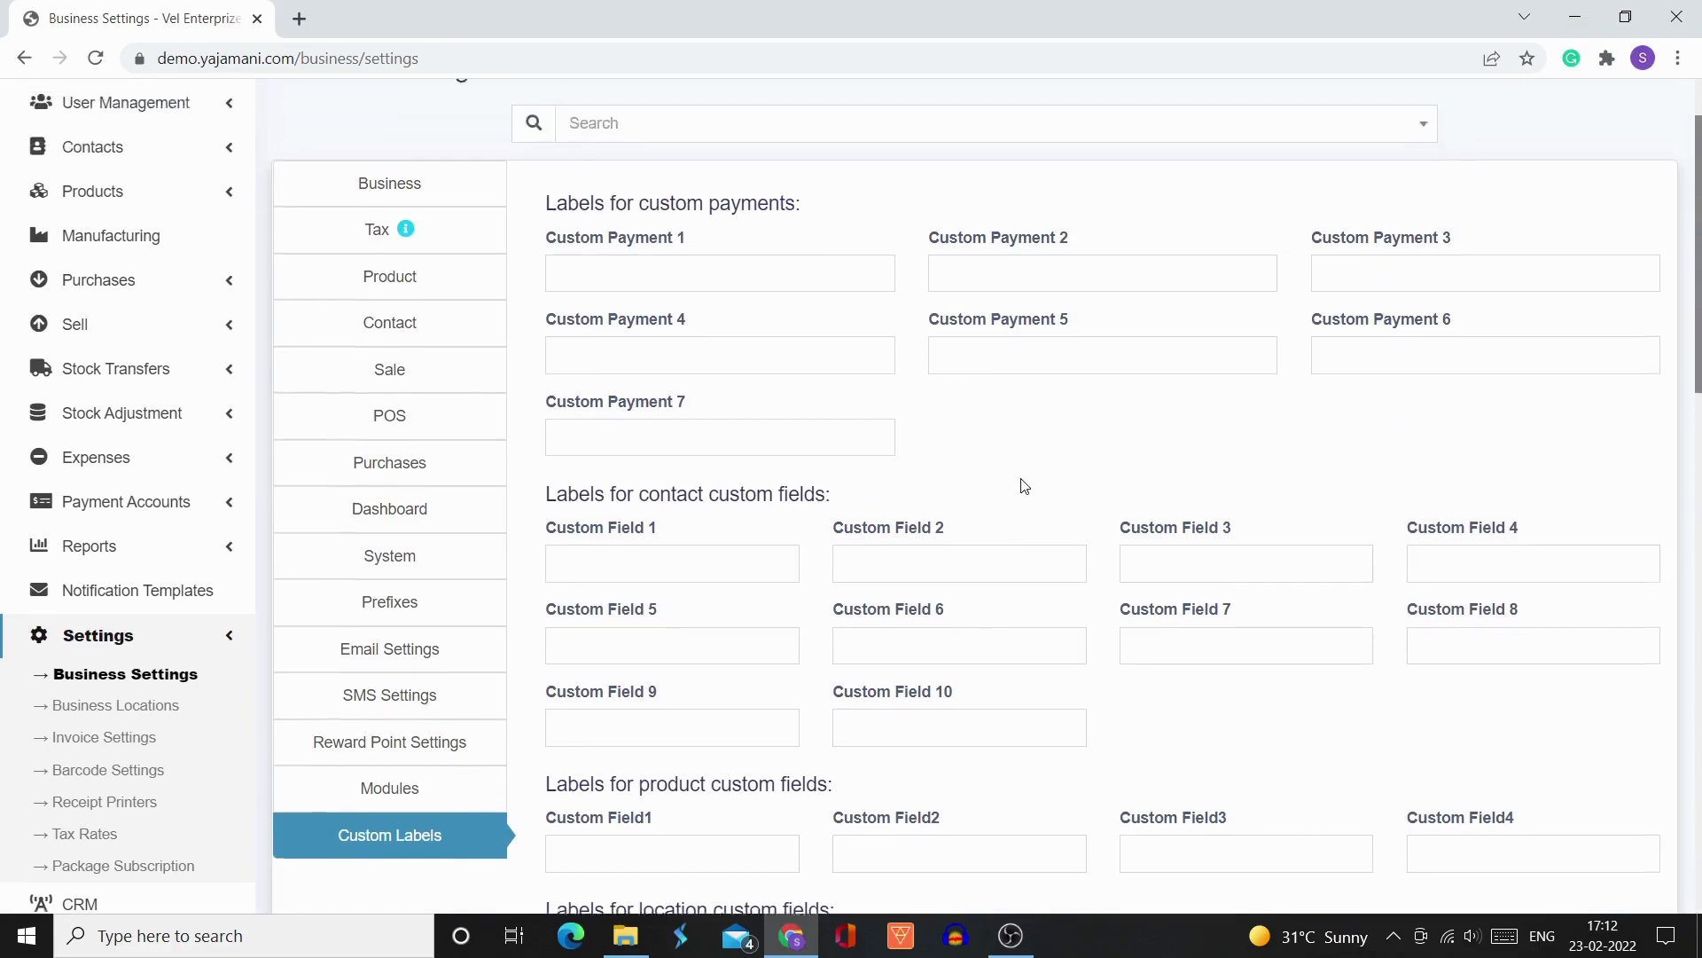
pyautogui.scroll(1, 1022, 479)
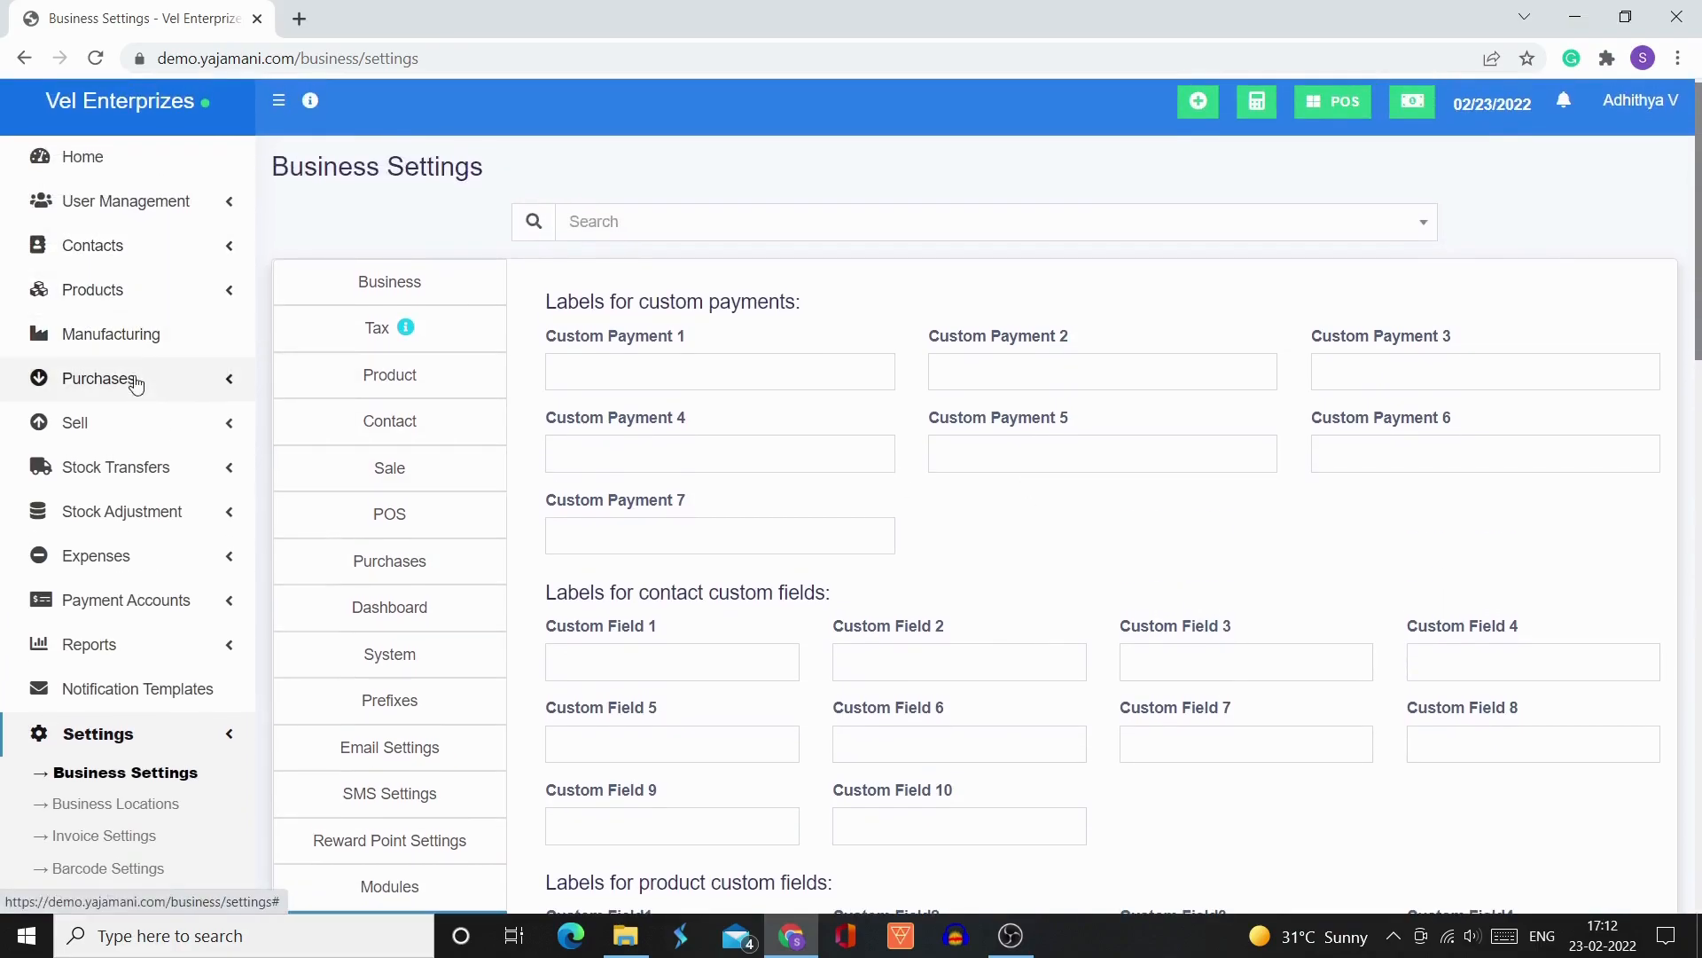
pyautogui.scroll(-5, 900, 598)
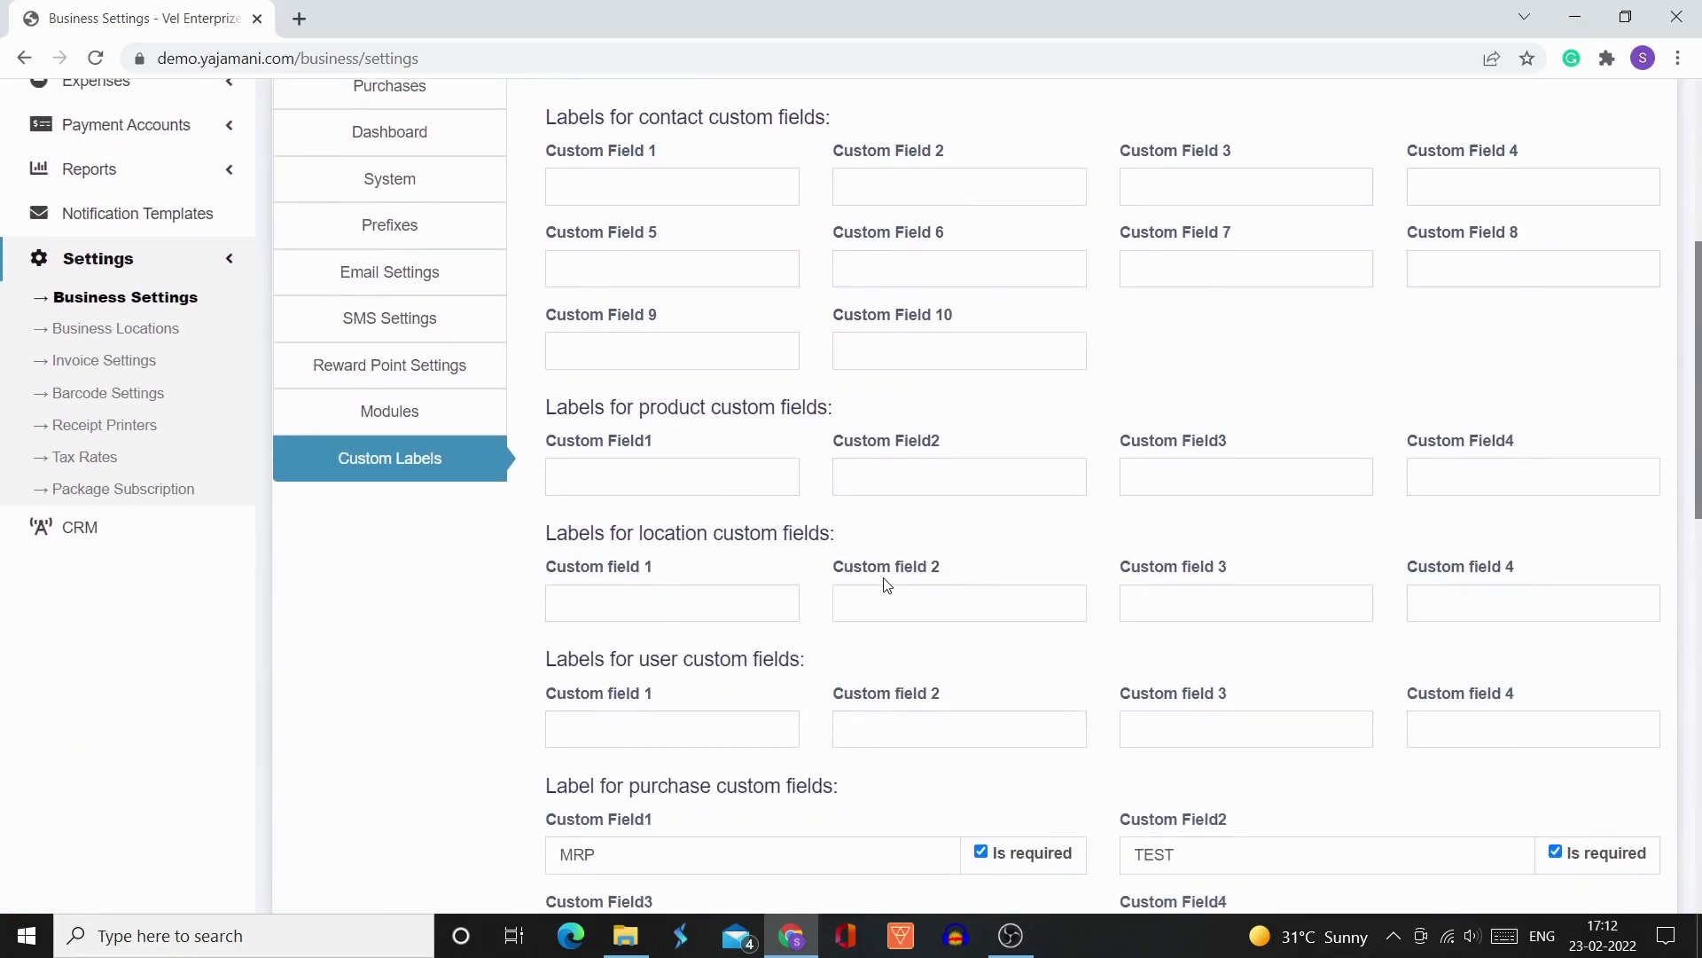
pyautogui.scroll(-3, 887, 583)
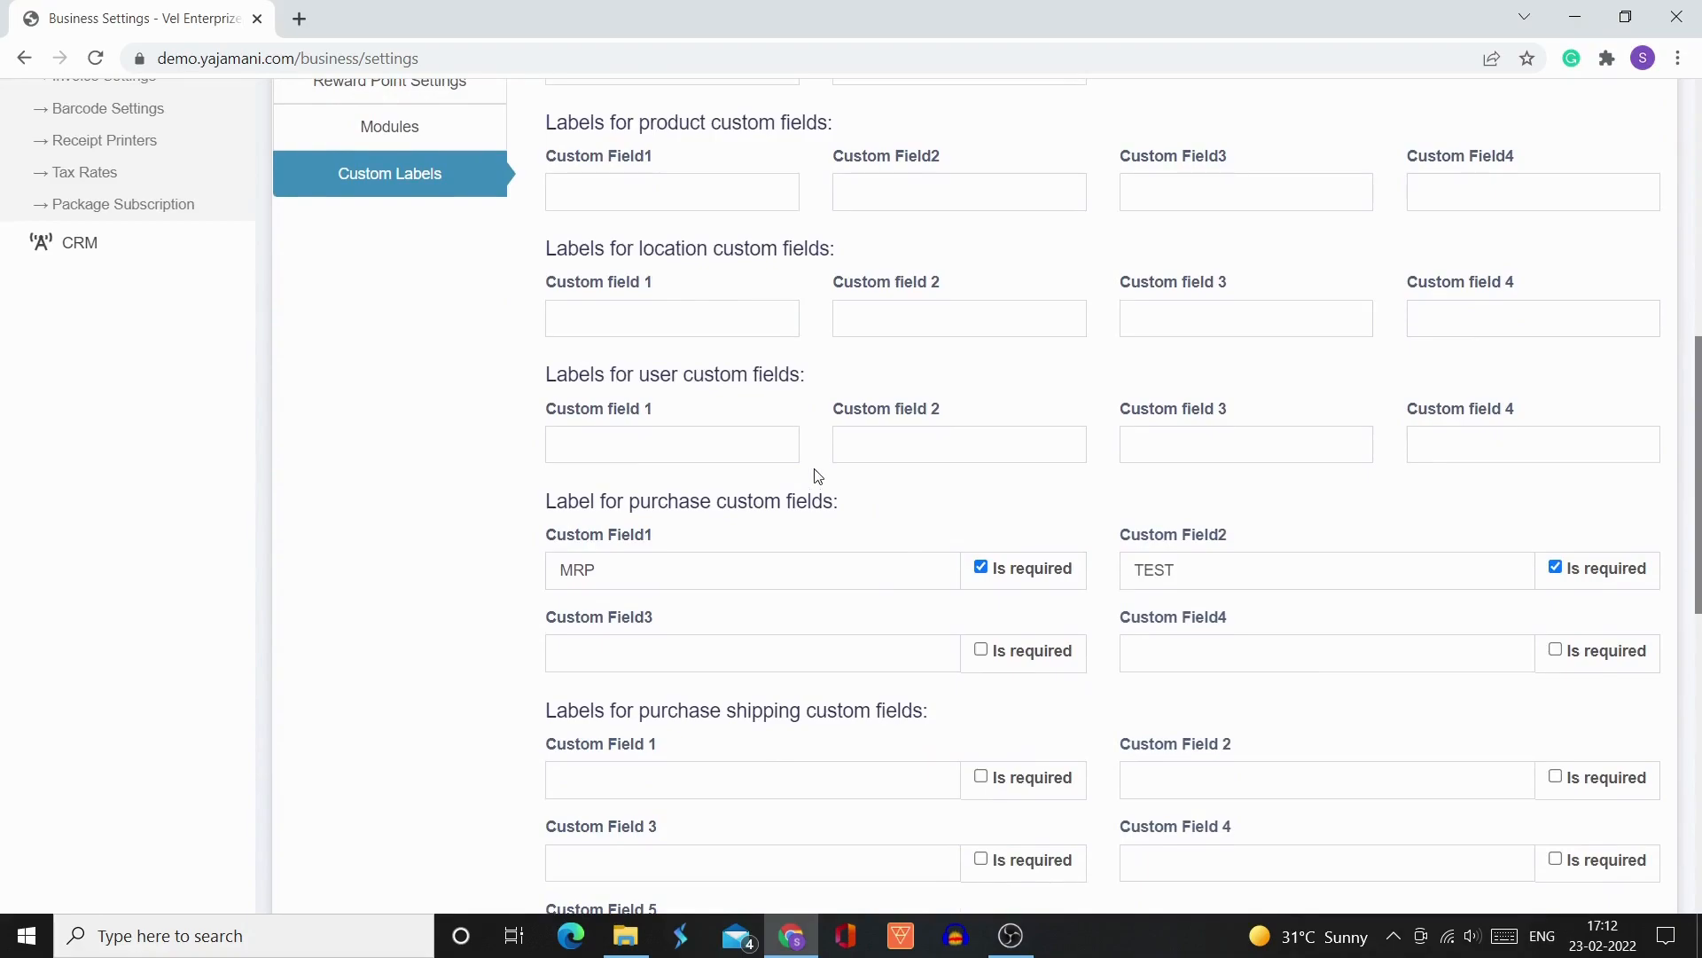
pyautogui.scroll(-10, 882, 603)
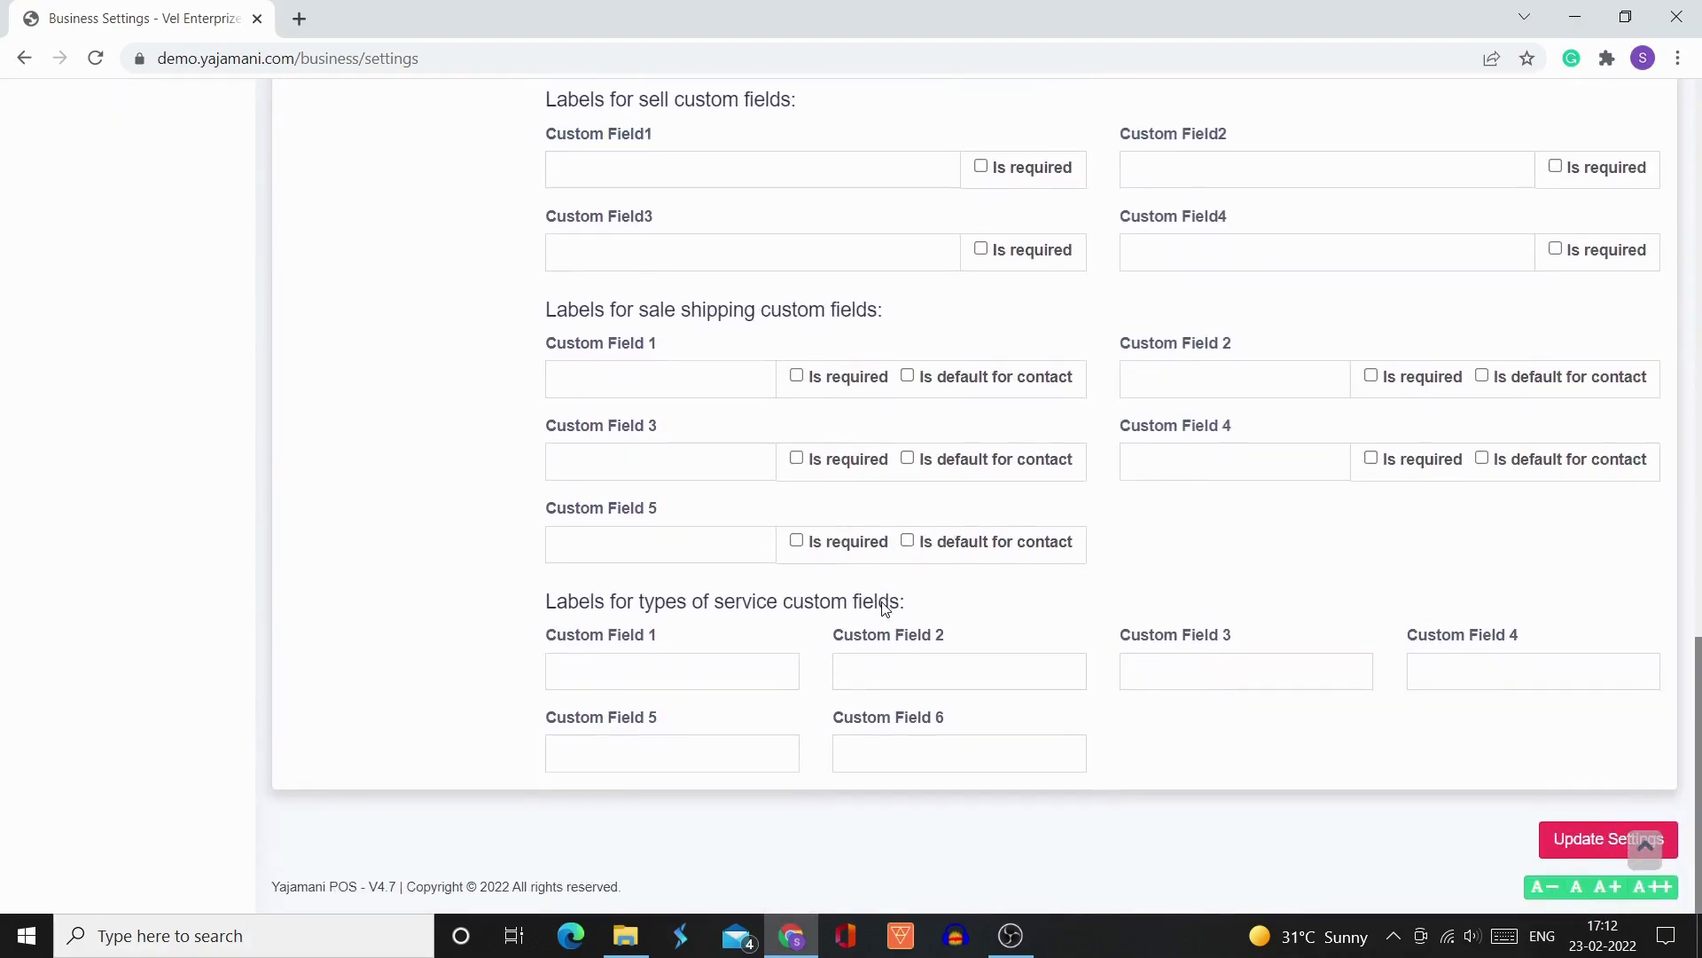
pyautogui.scroll(2, 883, 605)
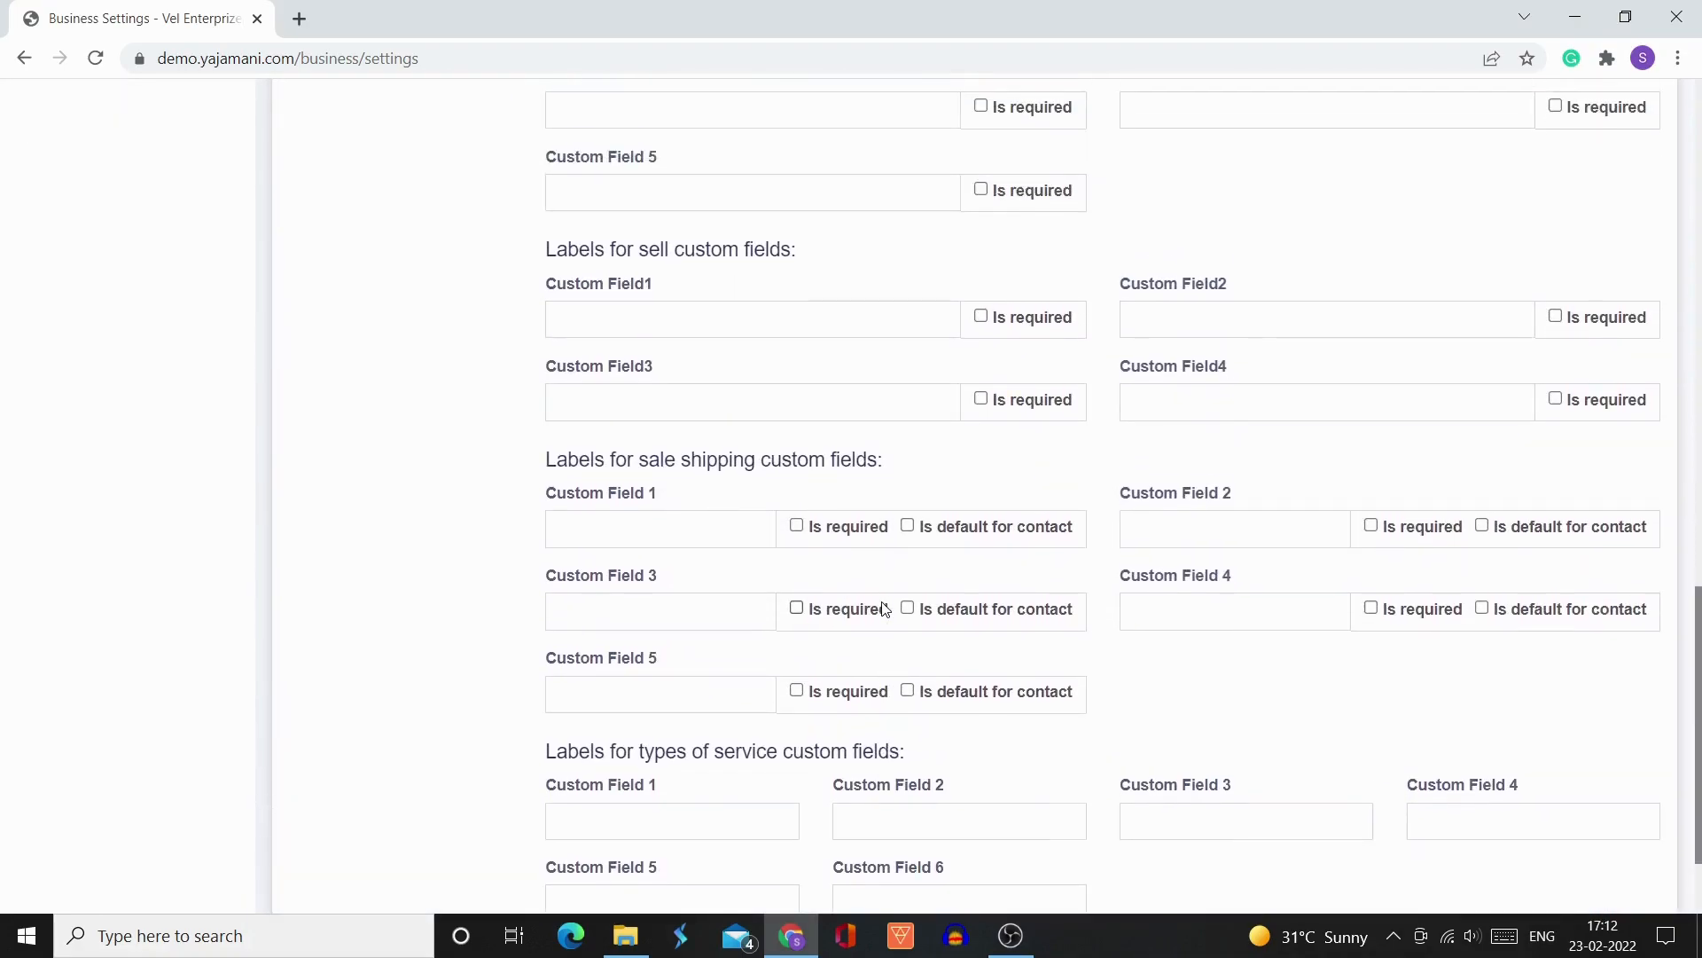
pyautogui.scroll(11, 882, 609)
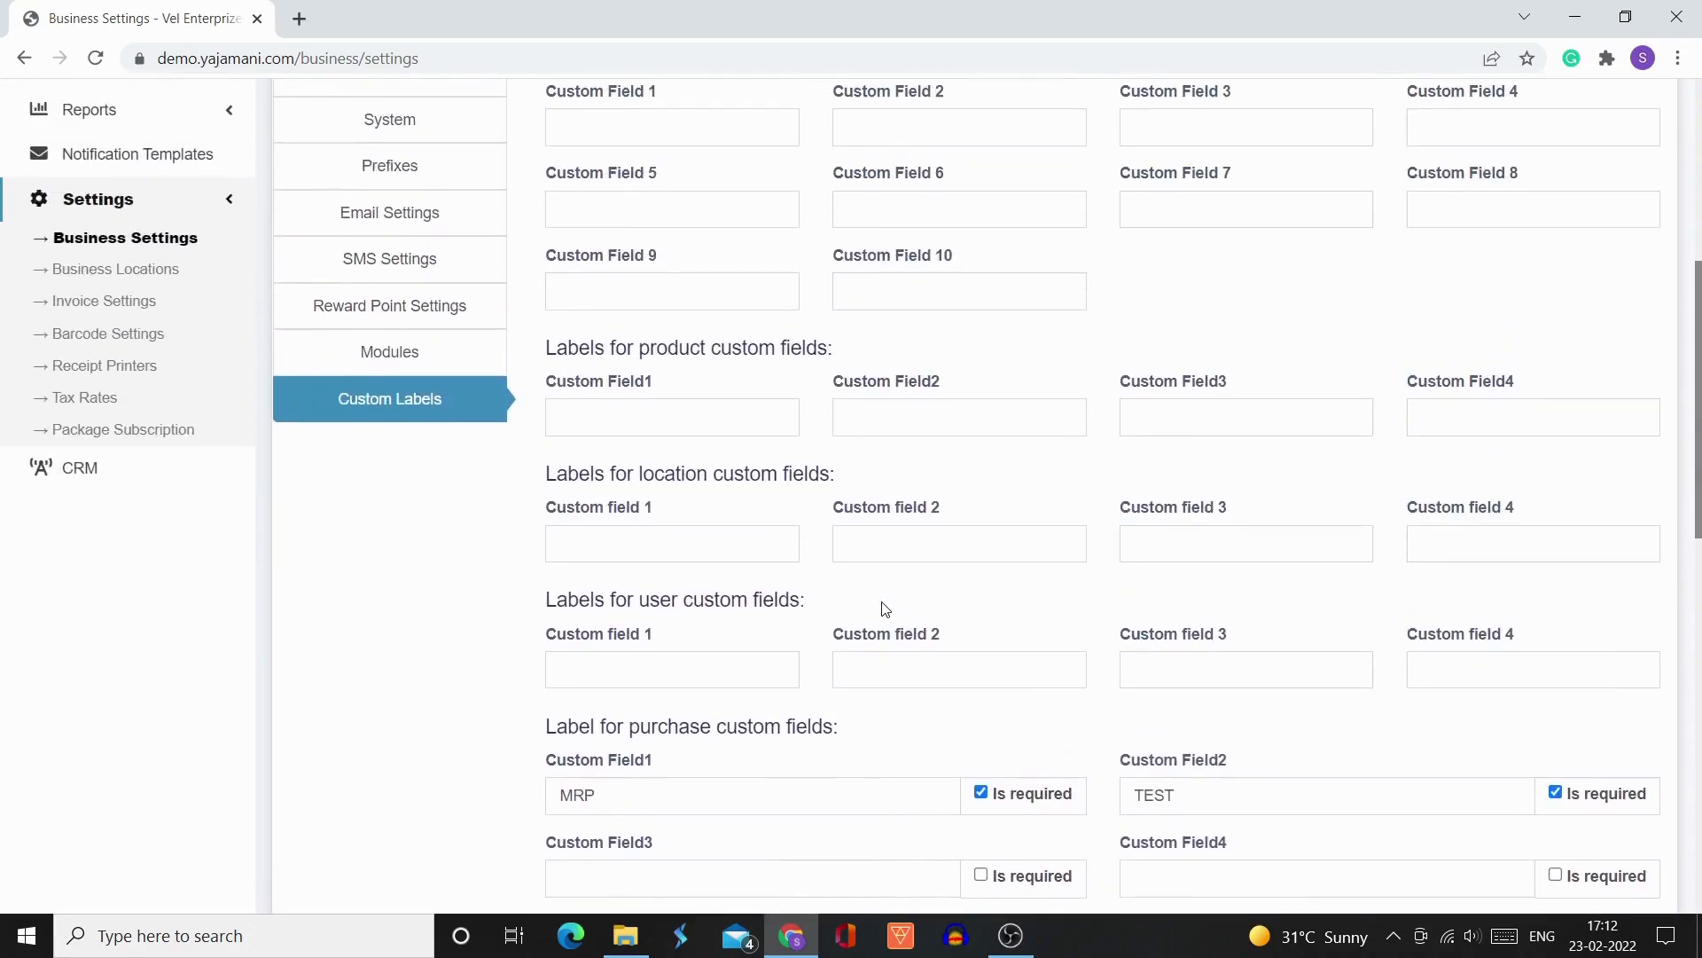
pyautogui.scroll(3, 885, 608)
pyautogui.scroll(-2, 881, 609)
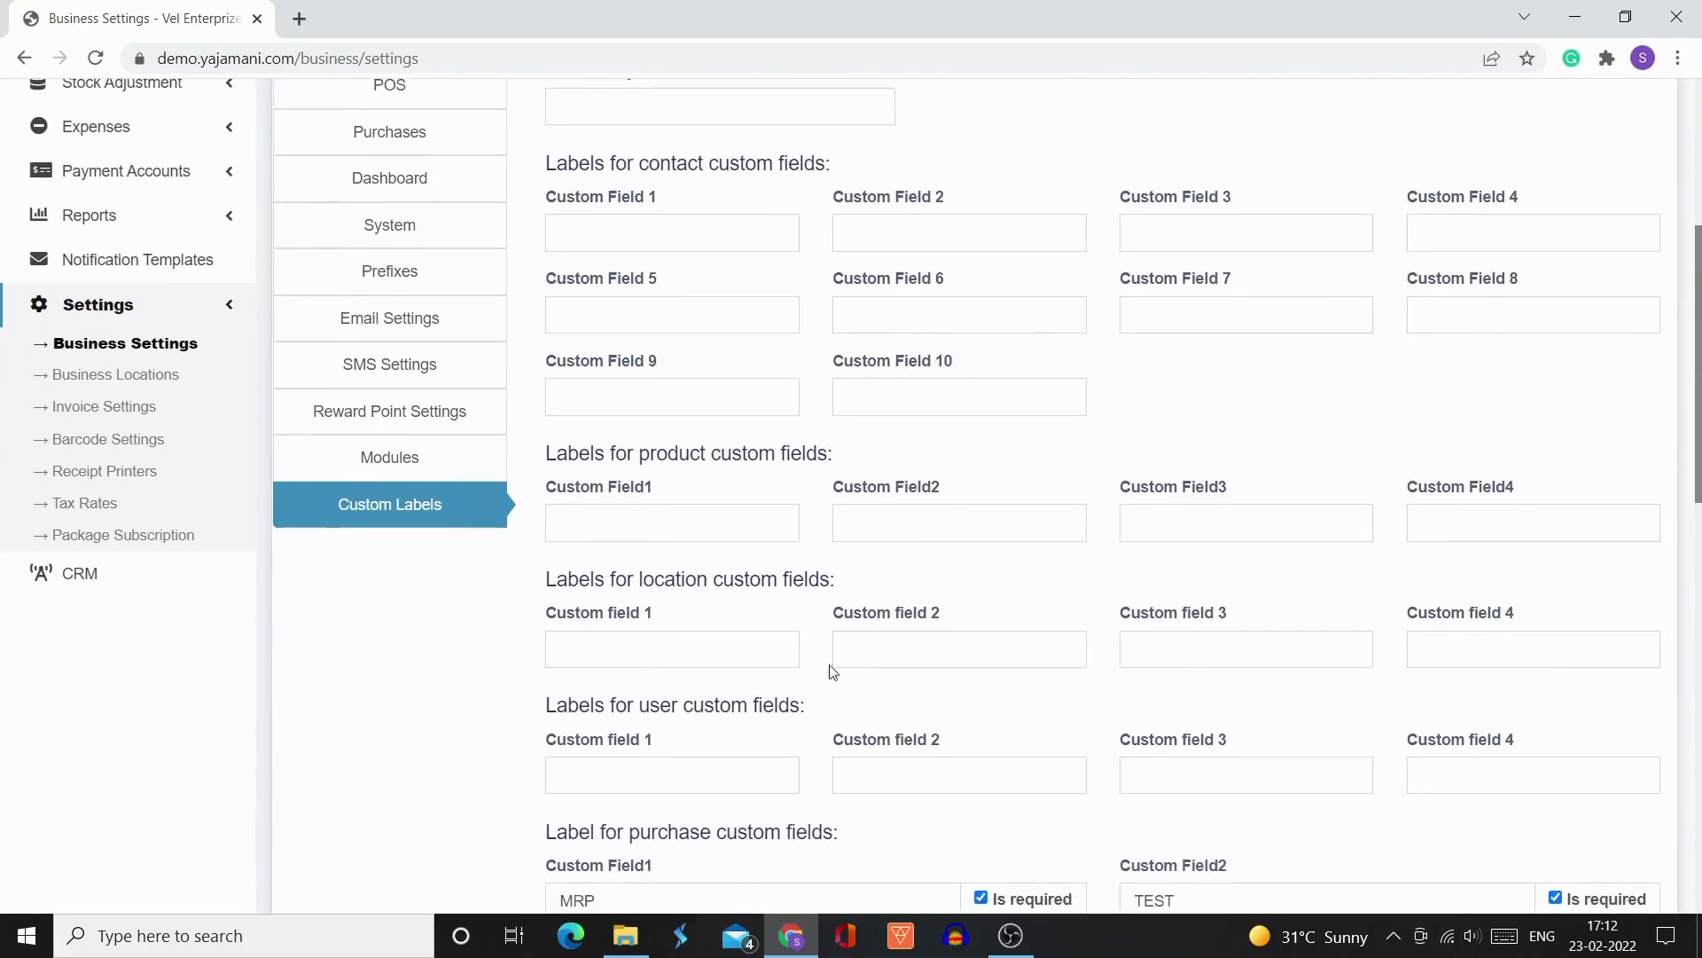
pyautogui.scroll(-5, 830, 656)
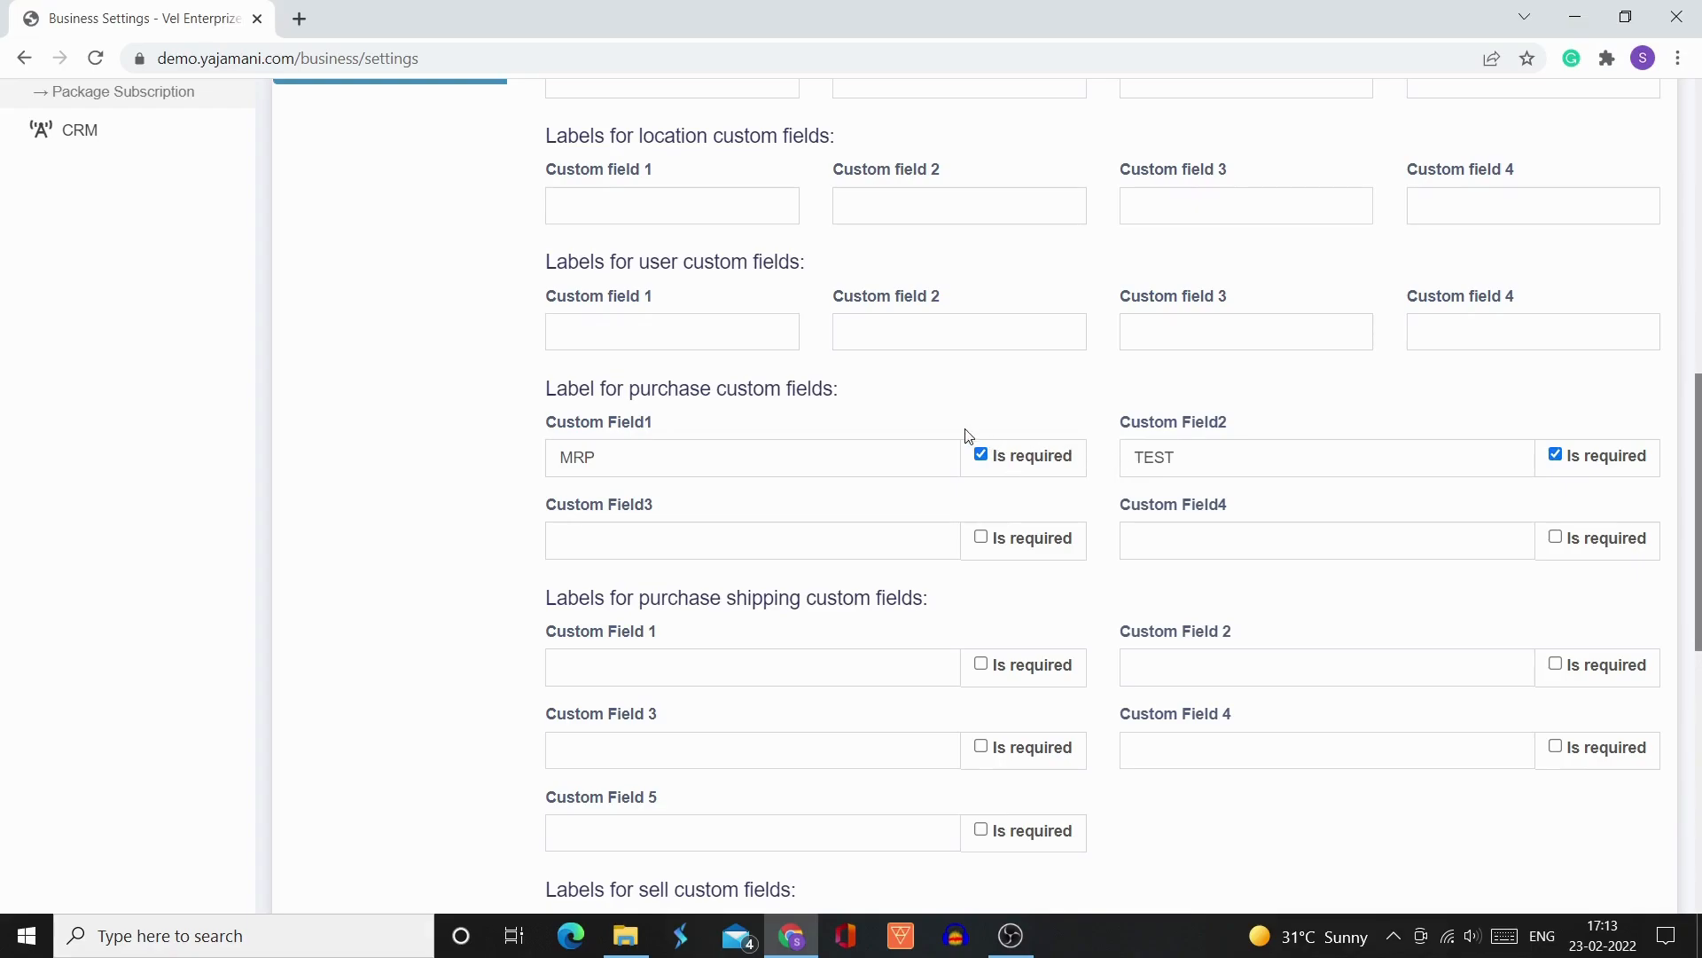
pyautogui.scroll(-3, 1020, 499)
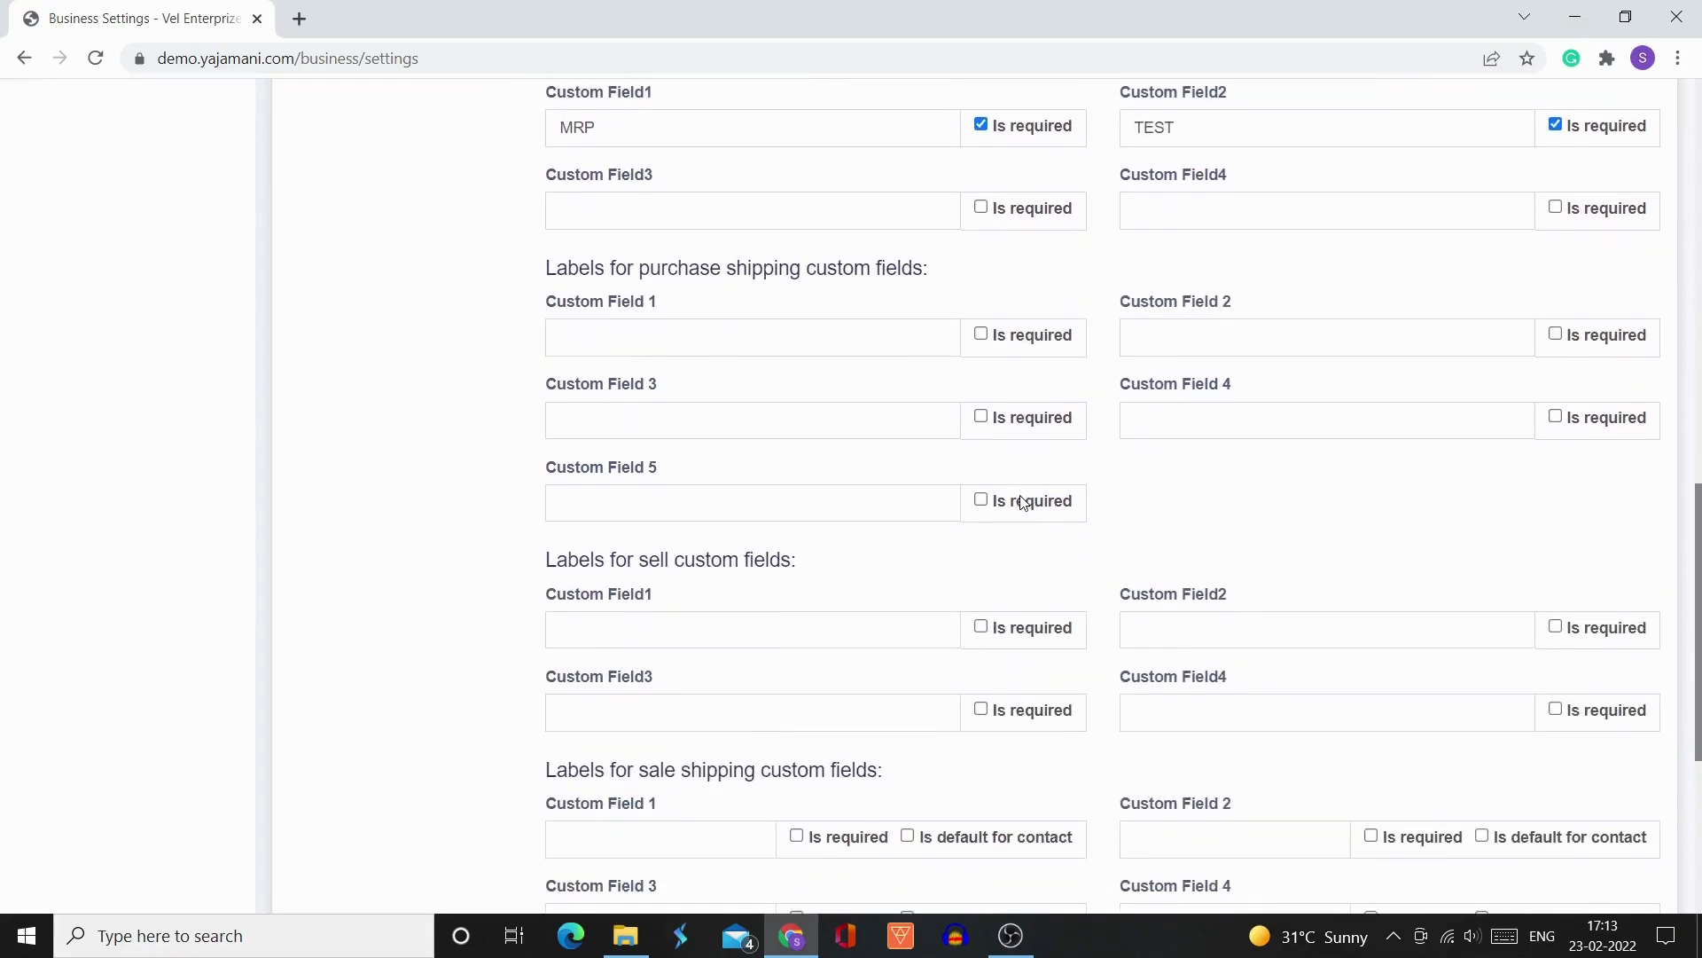
pyautogui.scroll(4, 1020, 500)
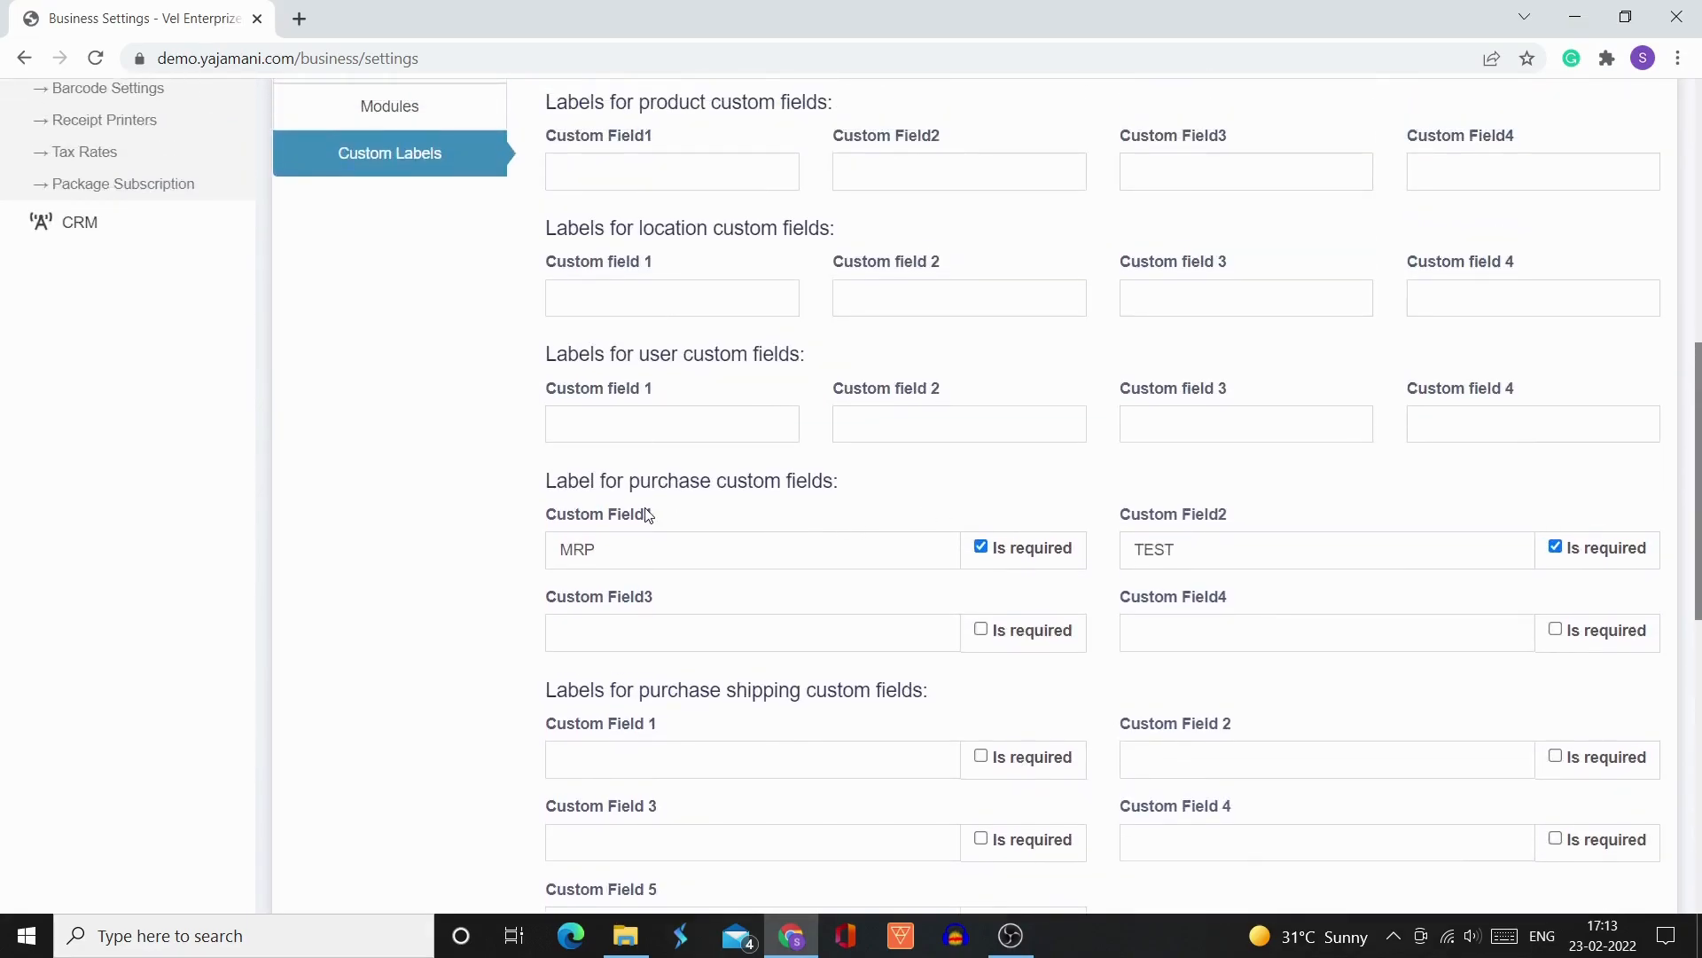
pyautogui.scroll(7, 539, 474)
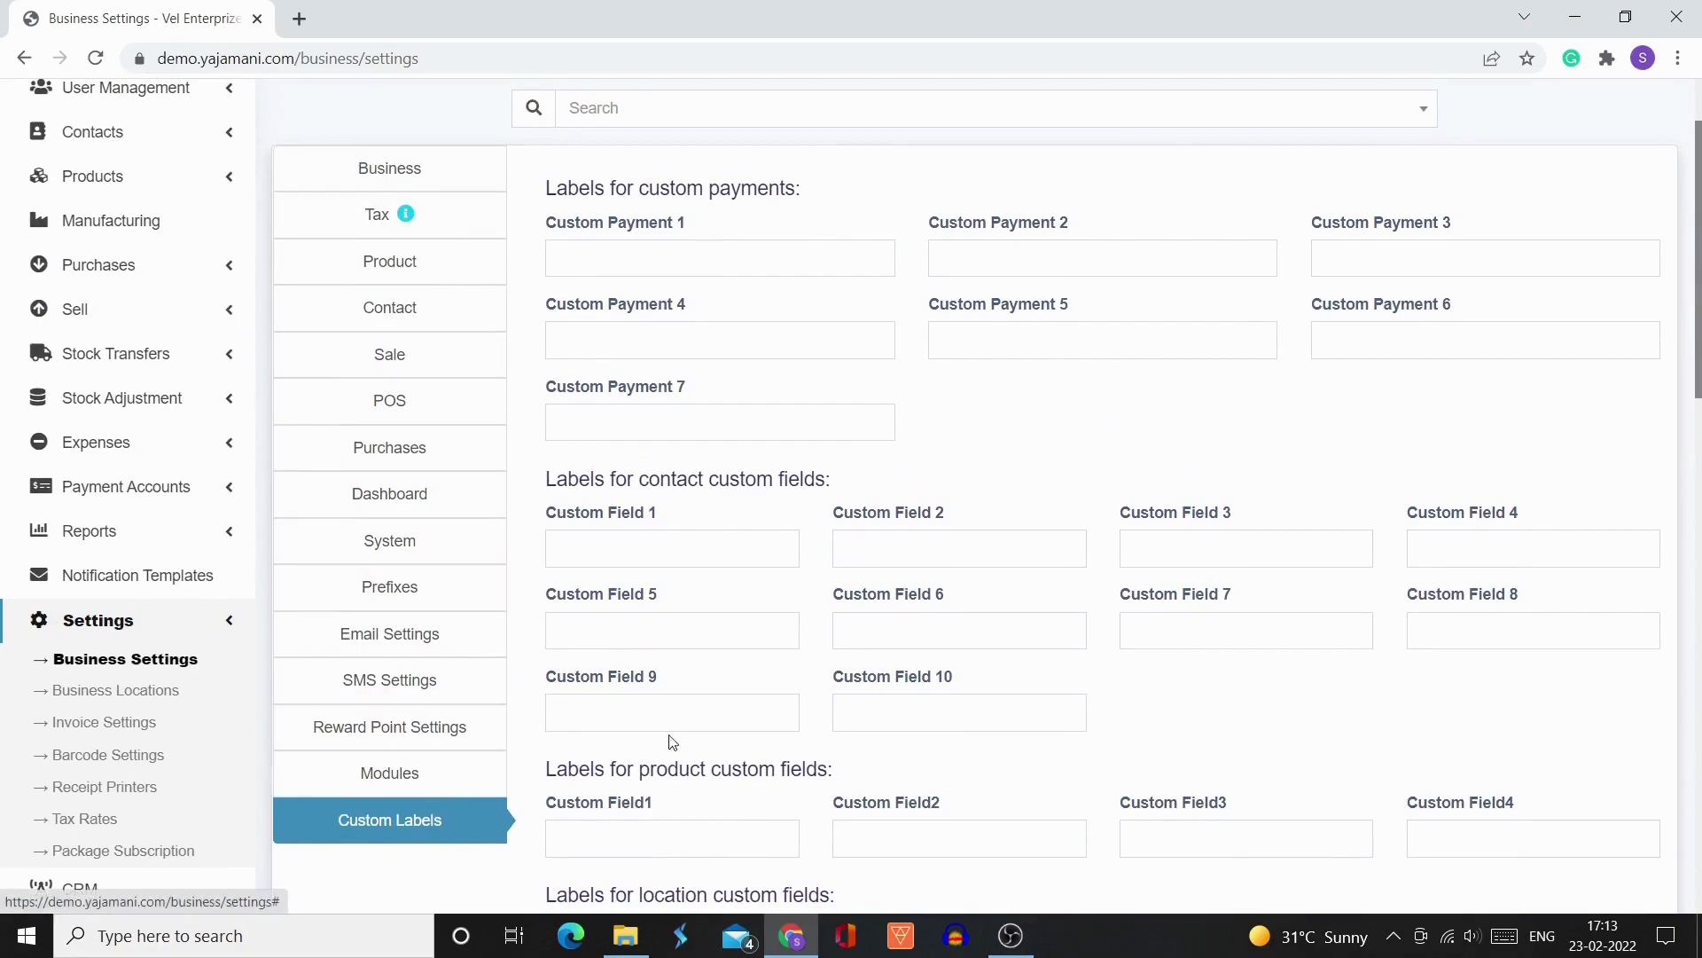
# Save the business settings by updating them from the end of the Custom Labels section
pyautogui.scroll(-20, 875, 798)
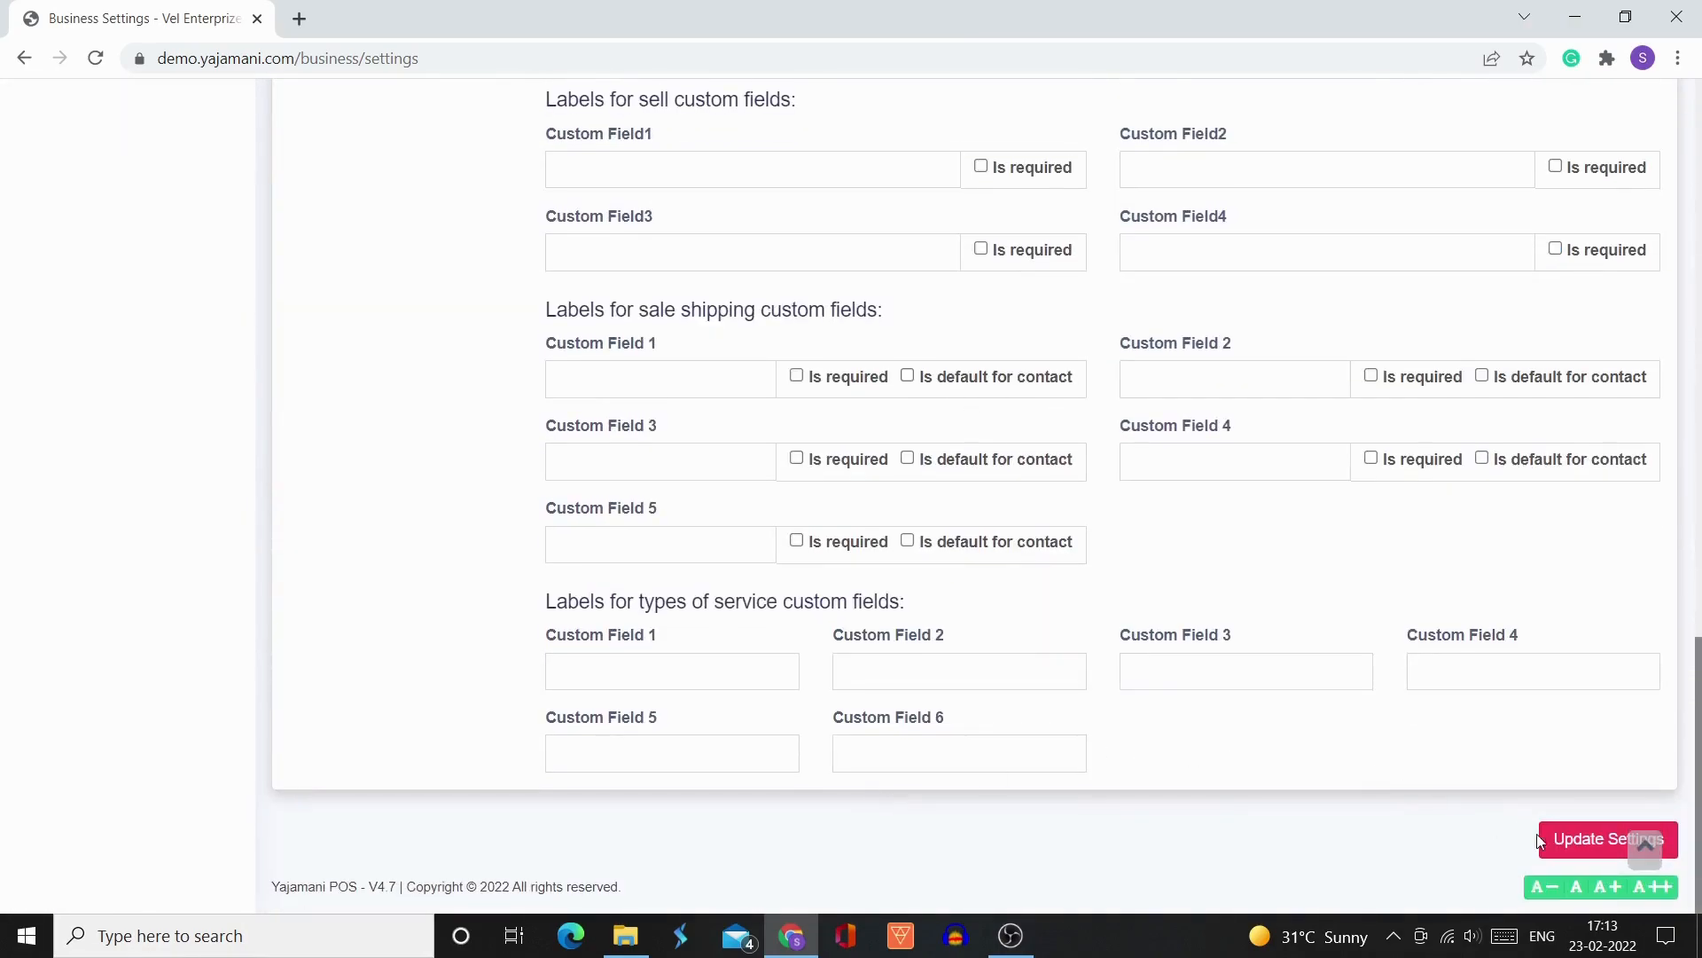
pyautogui.click(1556, 850)
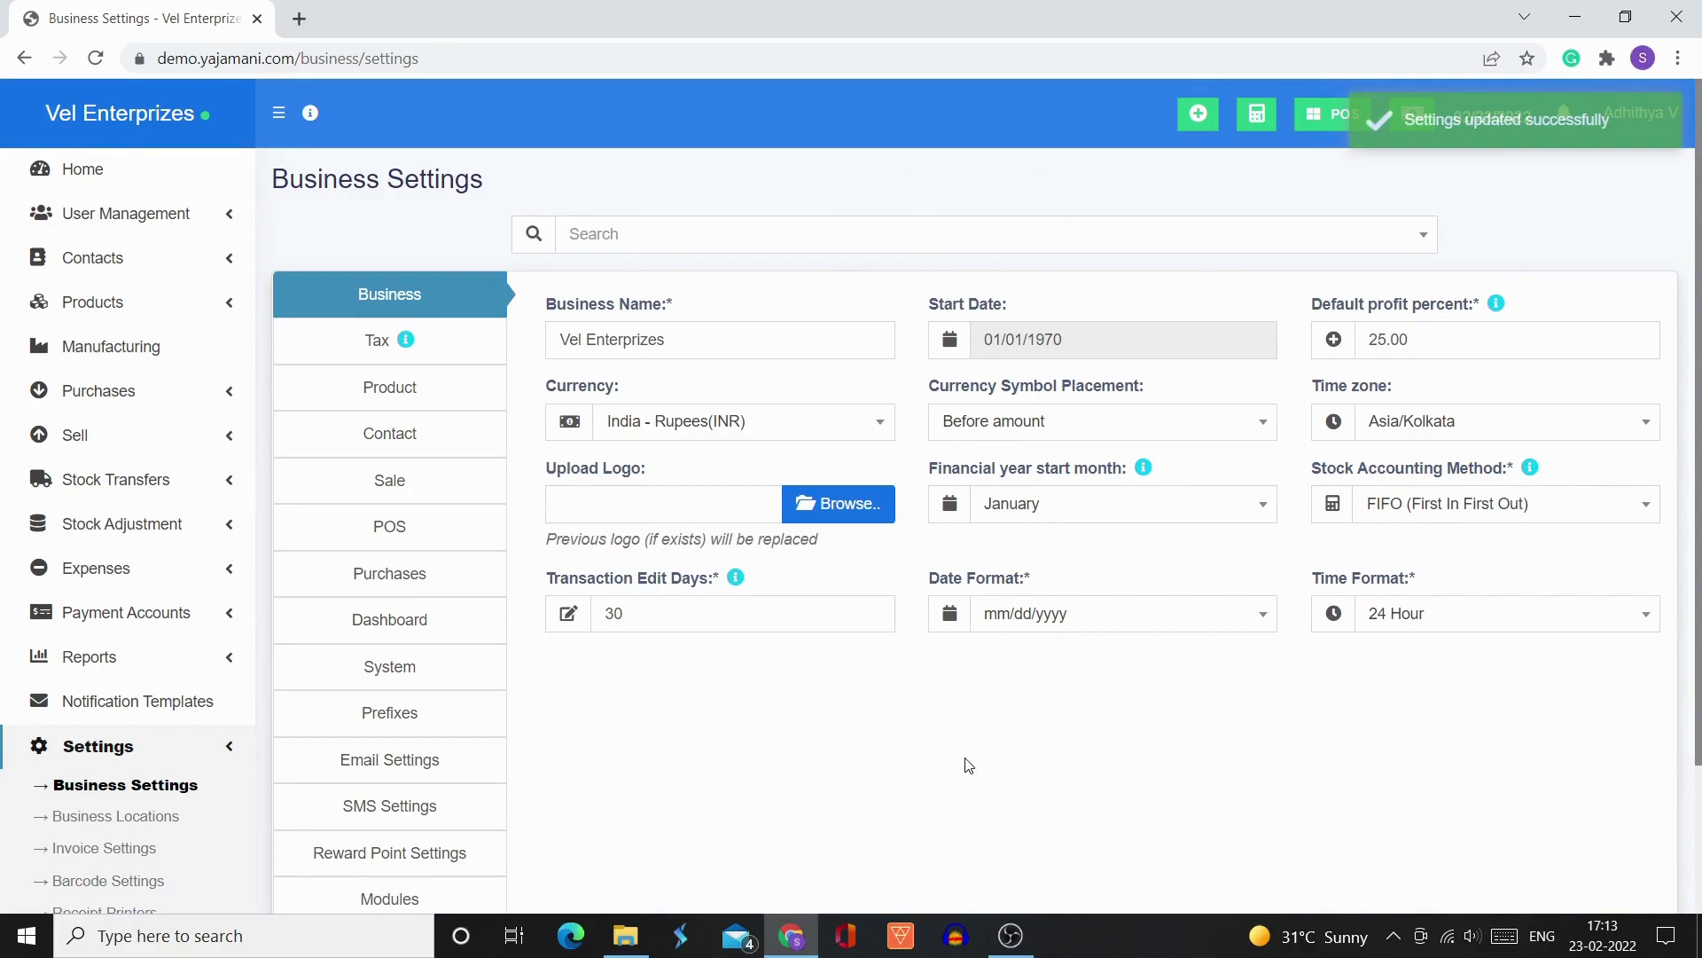
# Revisit the Prefixes, Purchases and Business sections of the settings, and go to the Home page
pyautogui.scroll(-3, 969, 765)
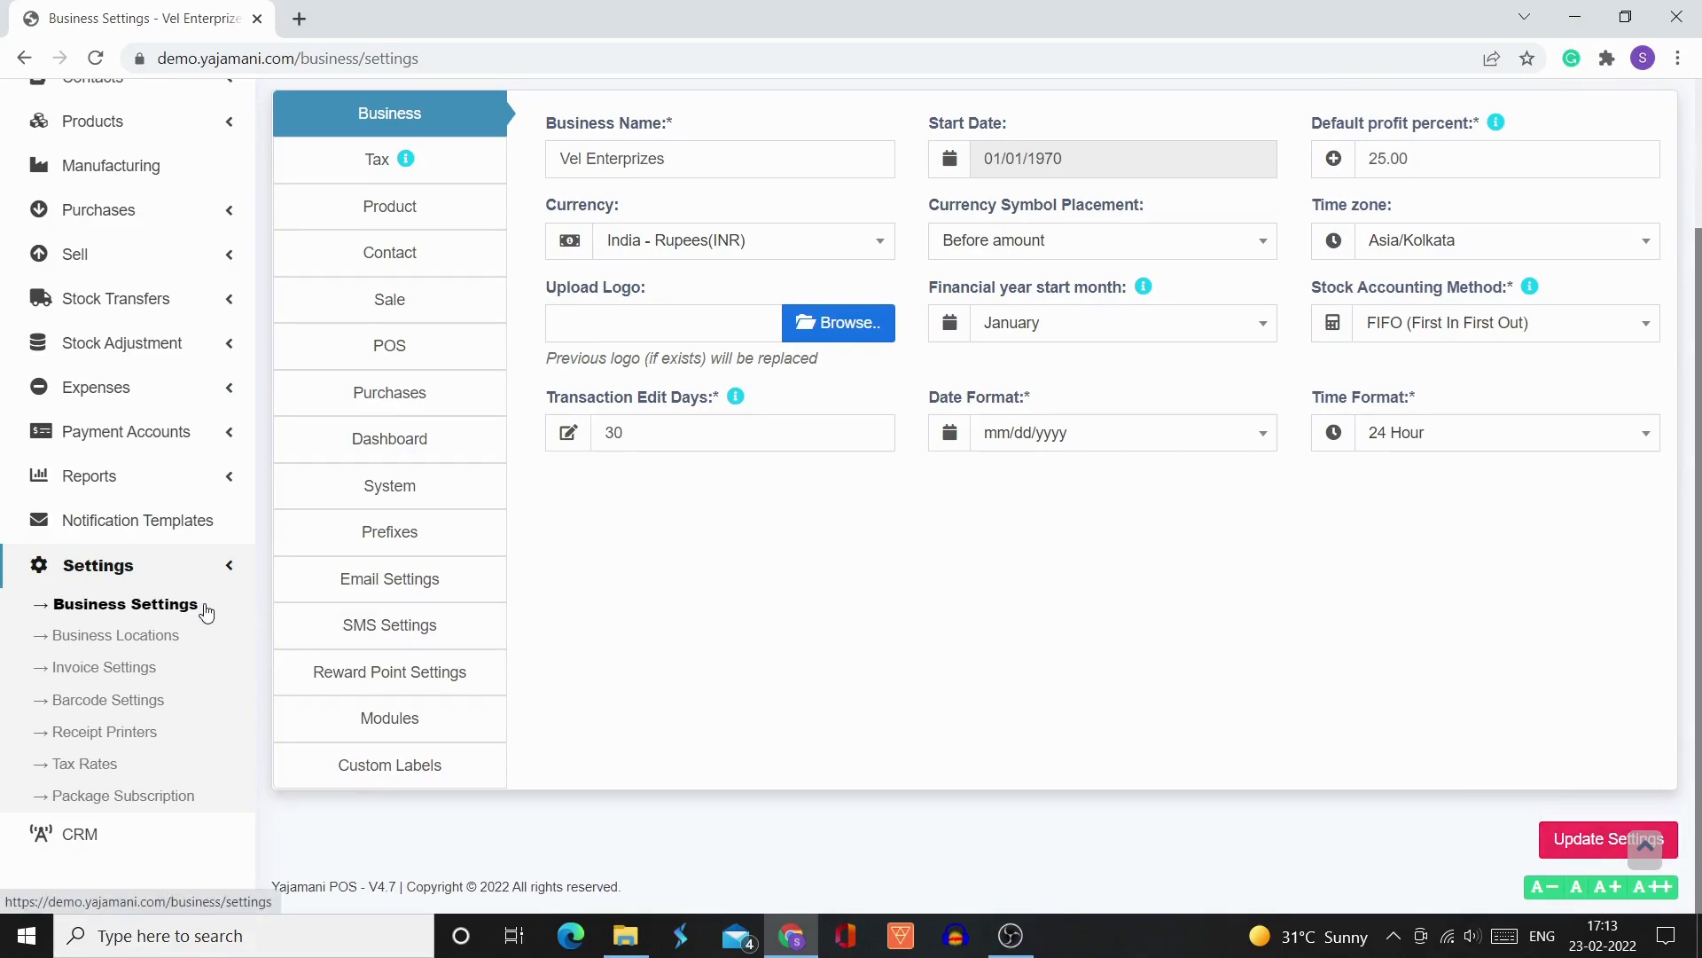
pyautogui.click(436, 530)
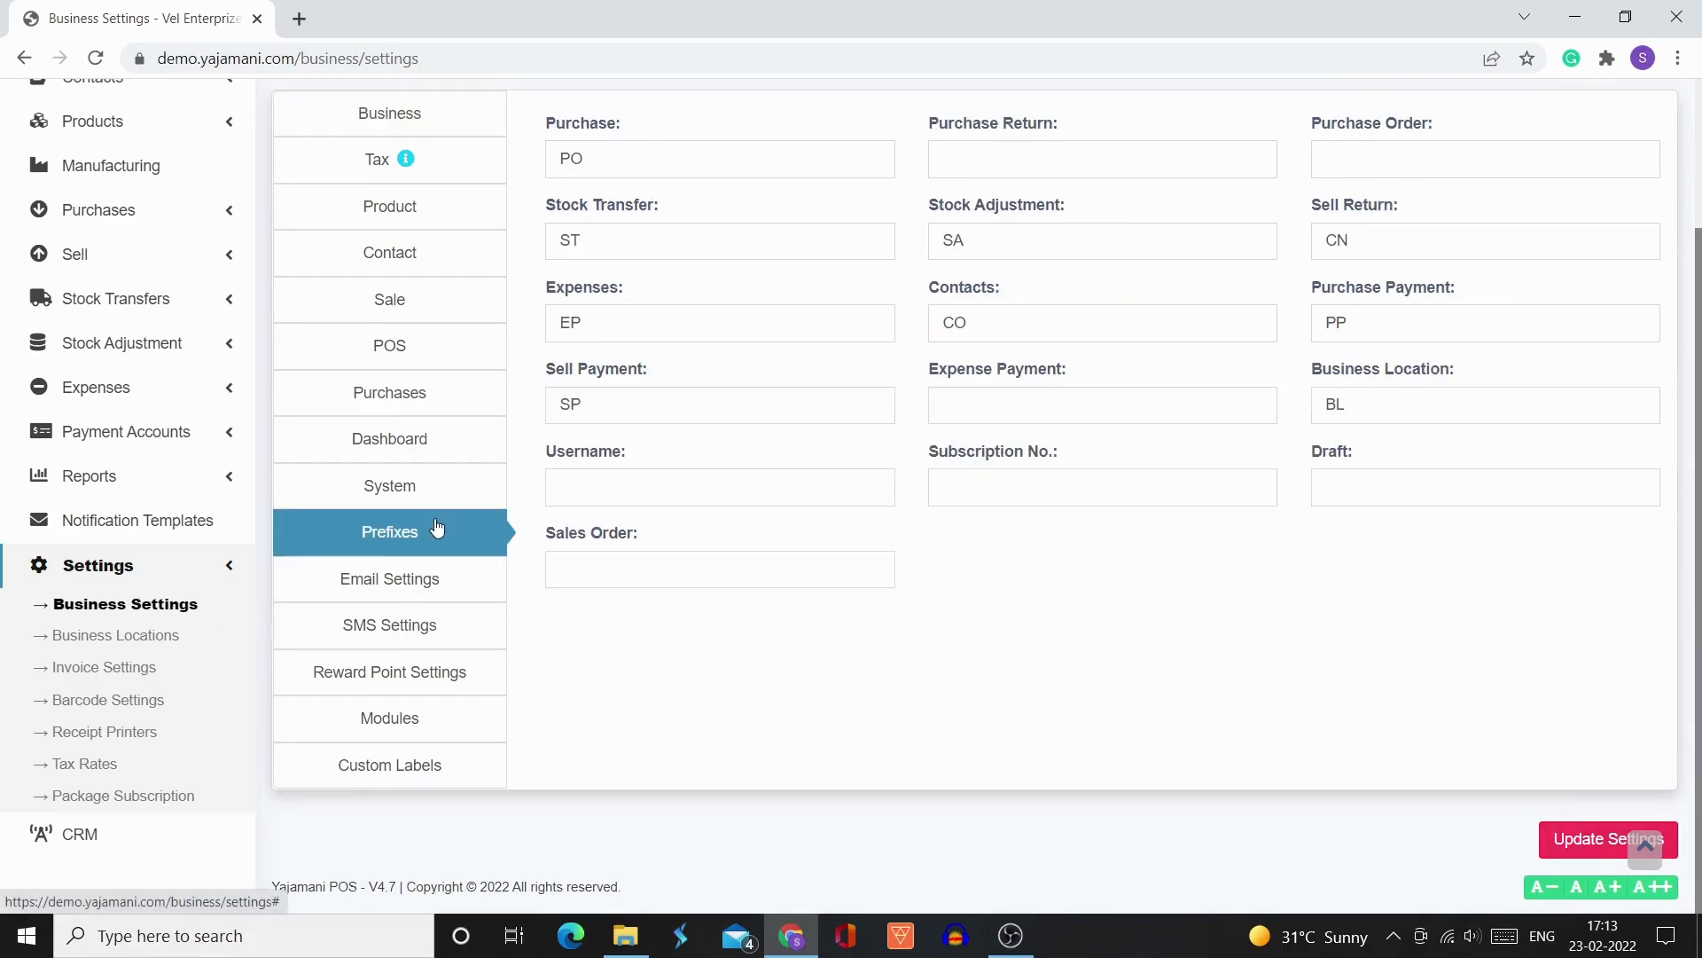
pyautogui.click(430, 413)
pyautogui.scroll(2, 430, 417)
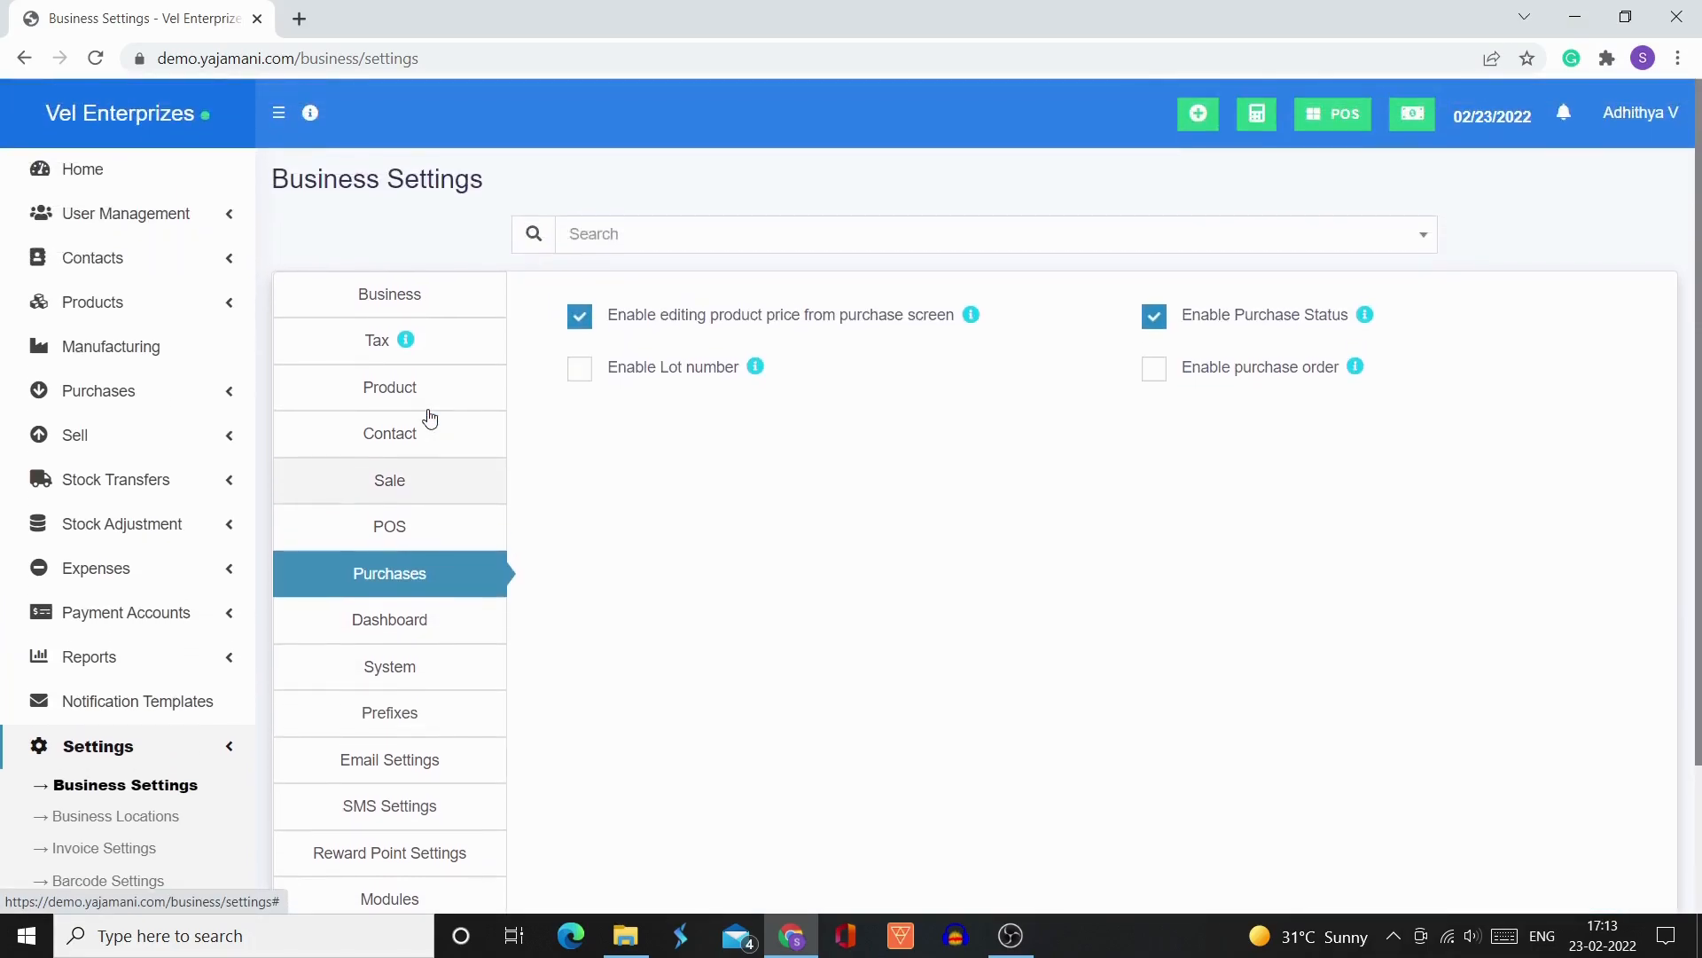
pyautogui.click(422, 317)
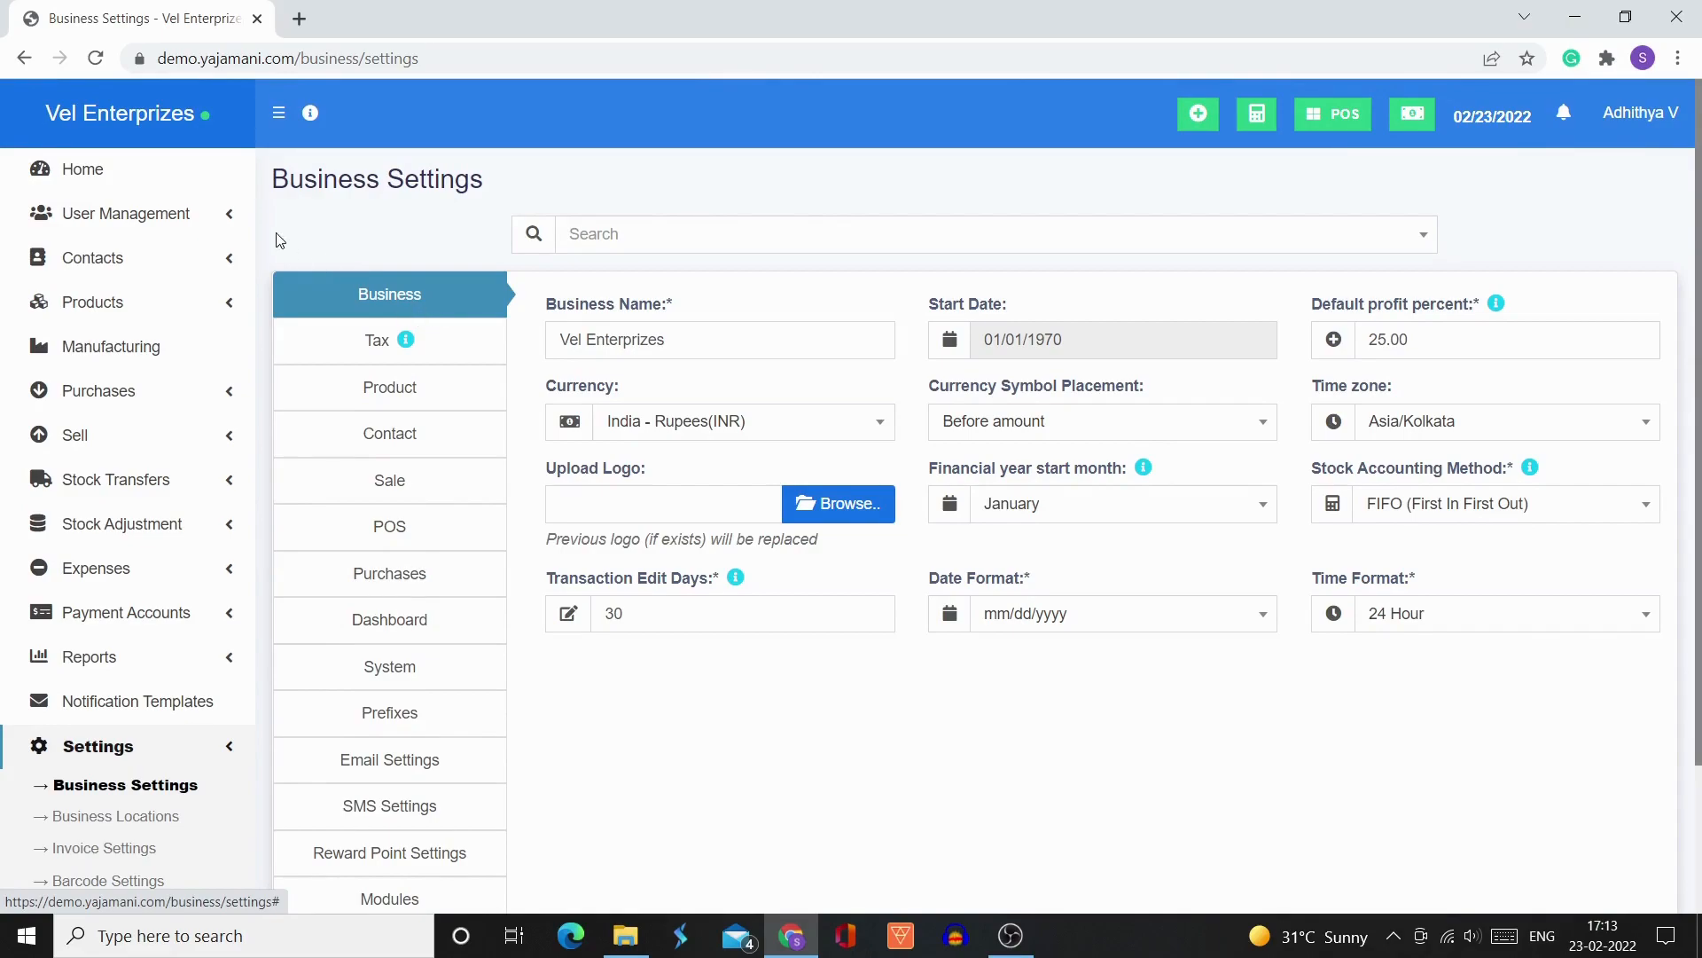
pyautogui.click(181, 181)
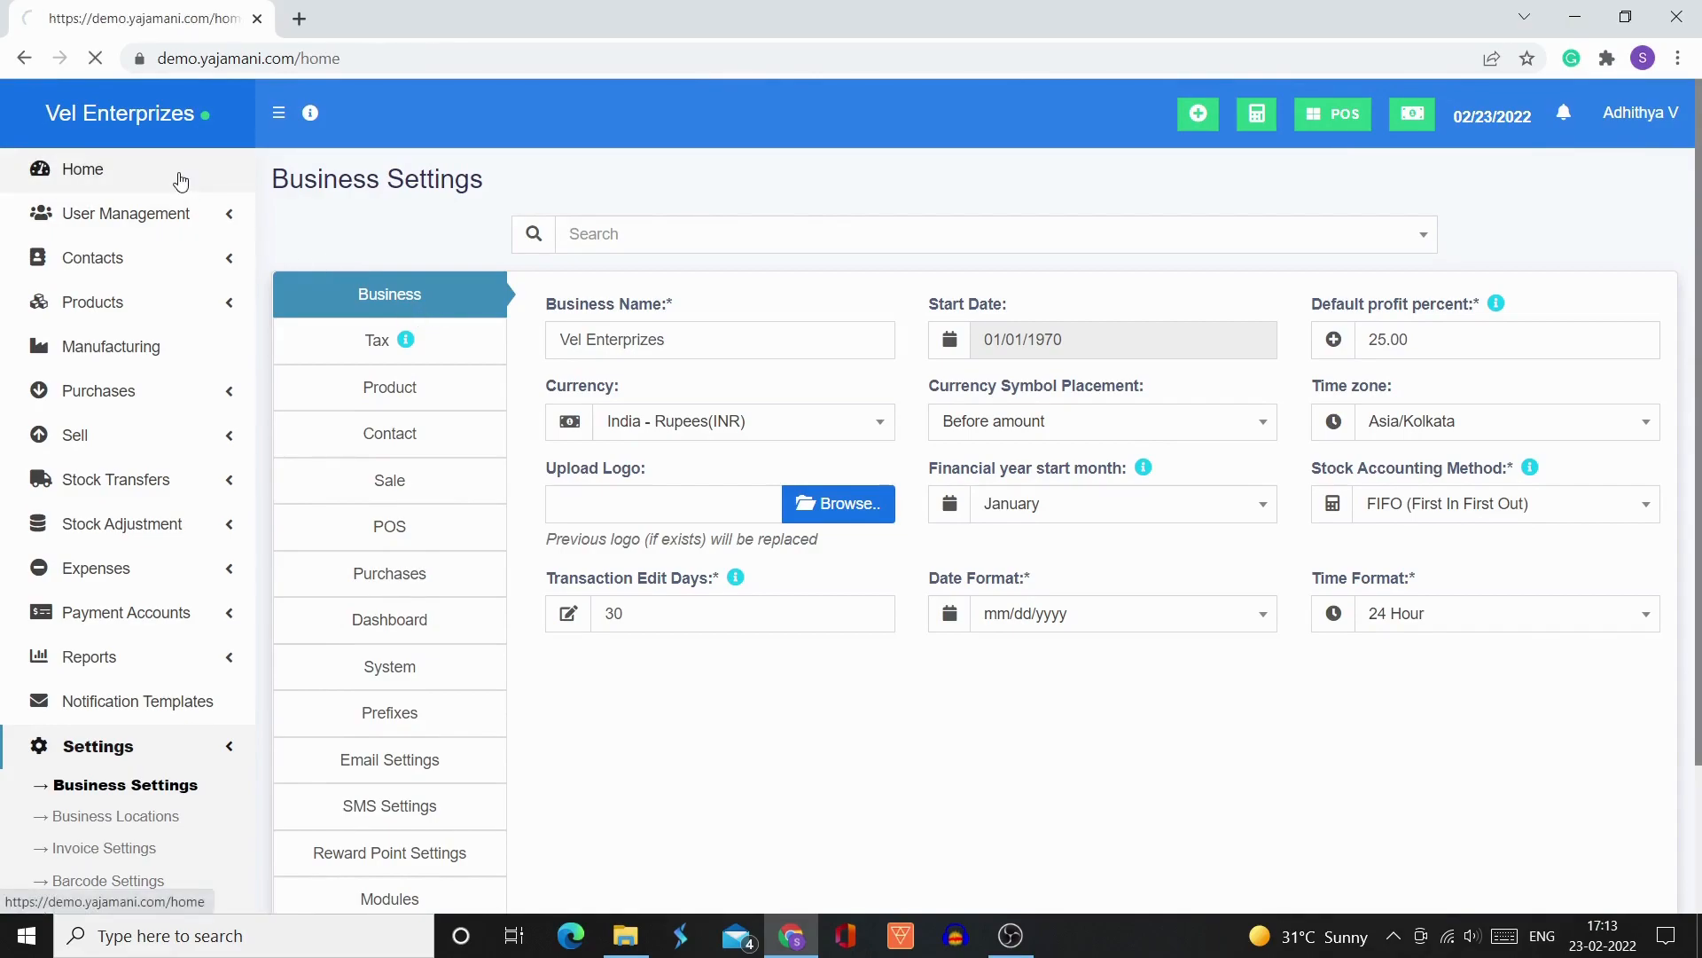